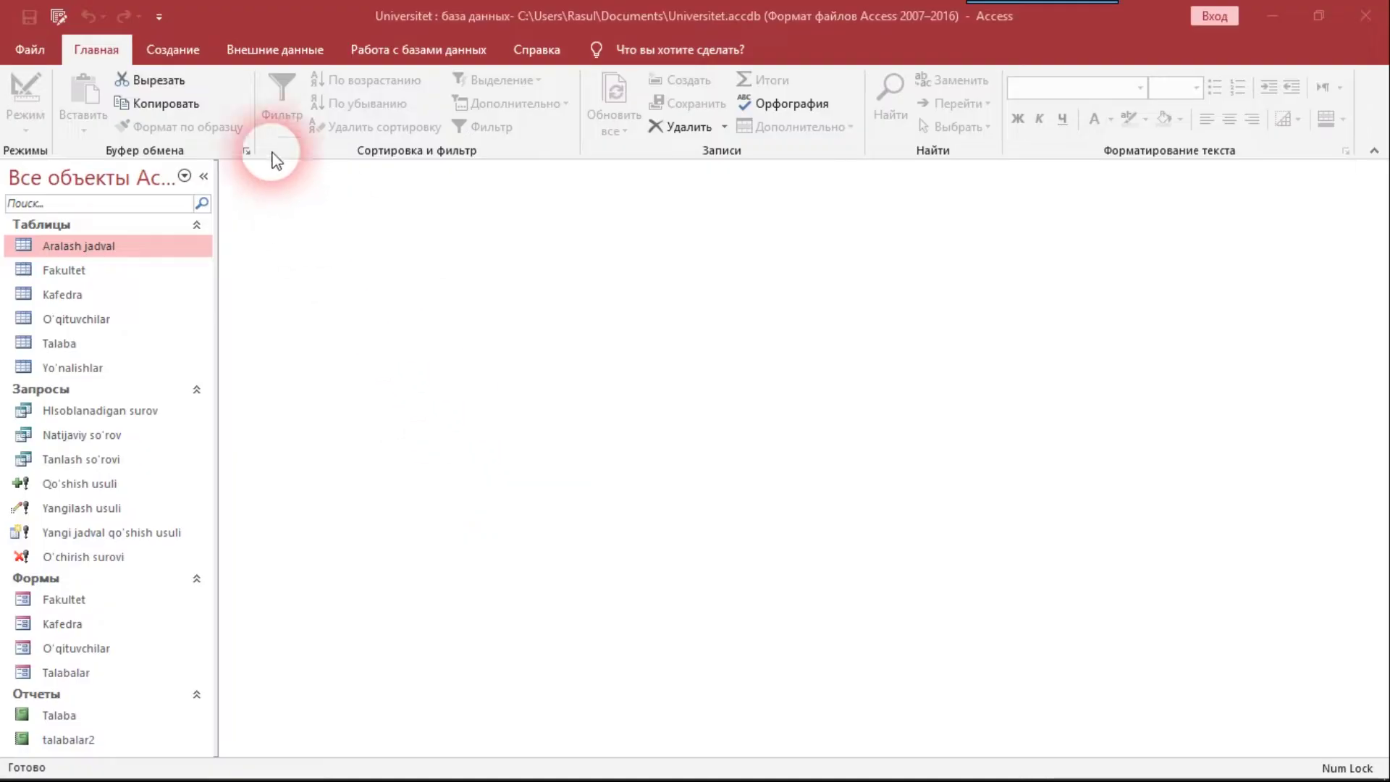
Create a new macro and add an ОткрытьТаблицу action to it
click(194, 56)
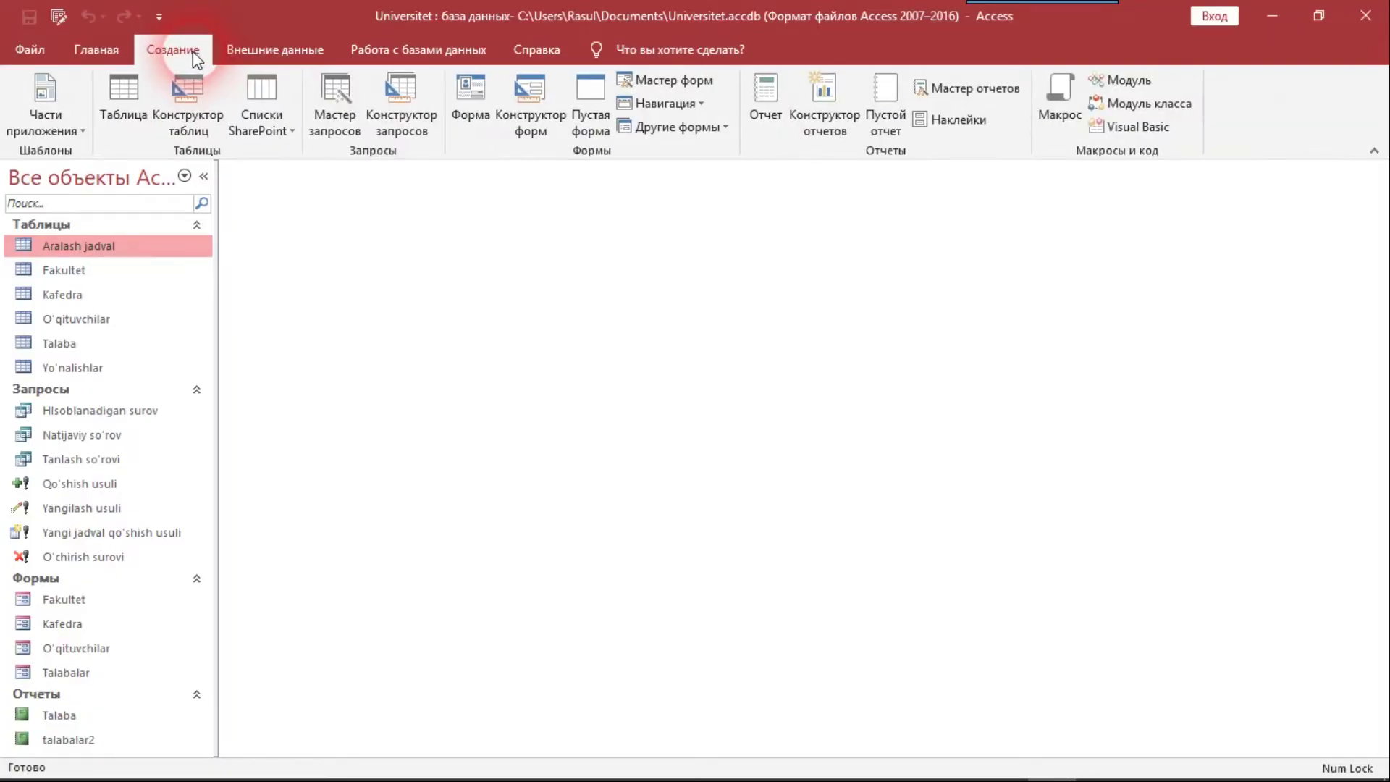
click(1058, 110)
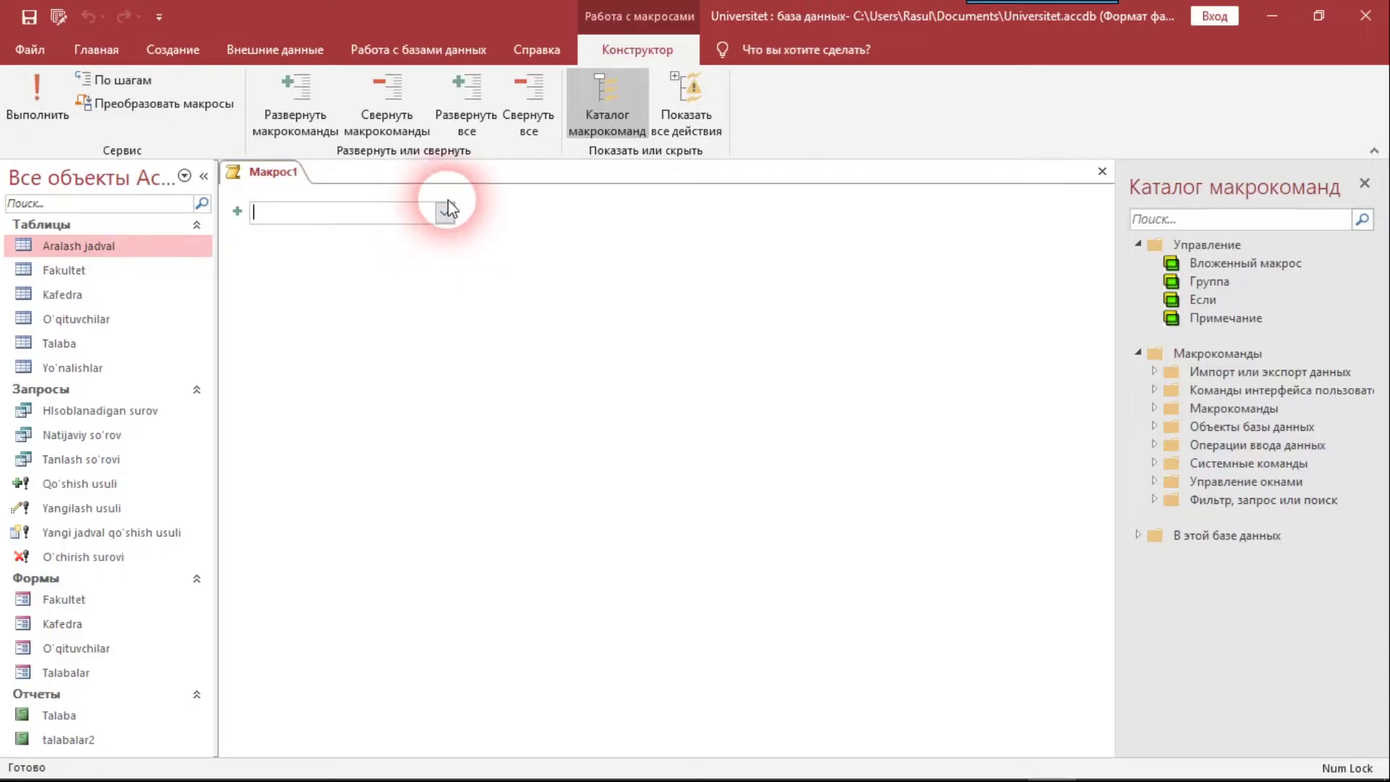
click(445, 213)
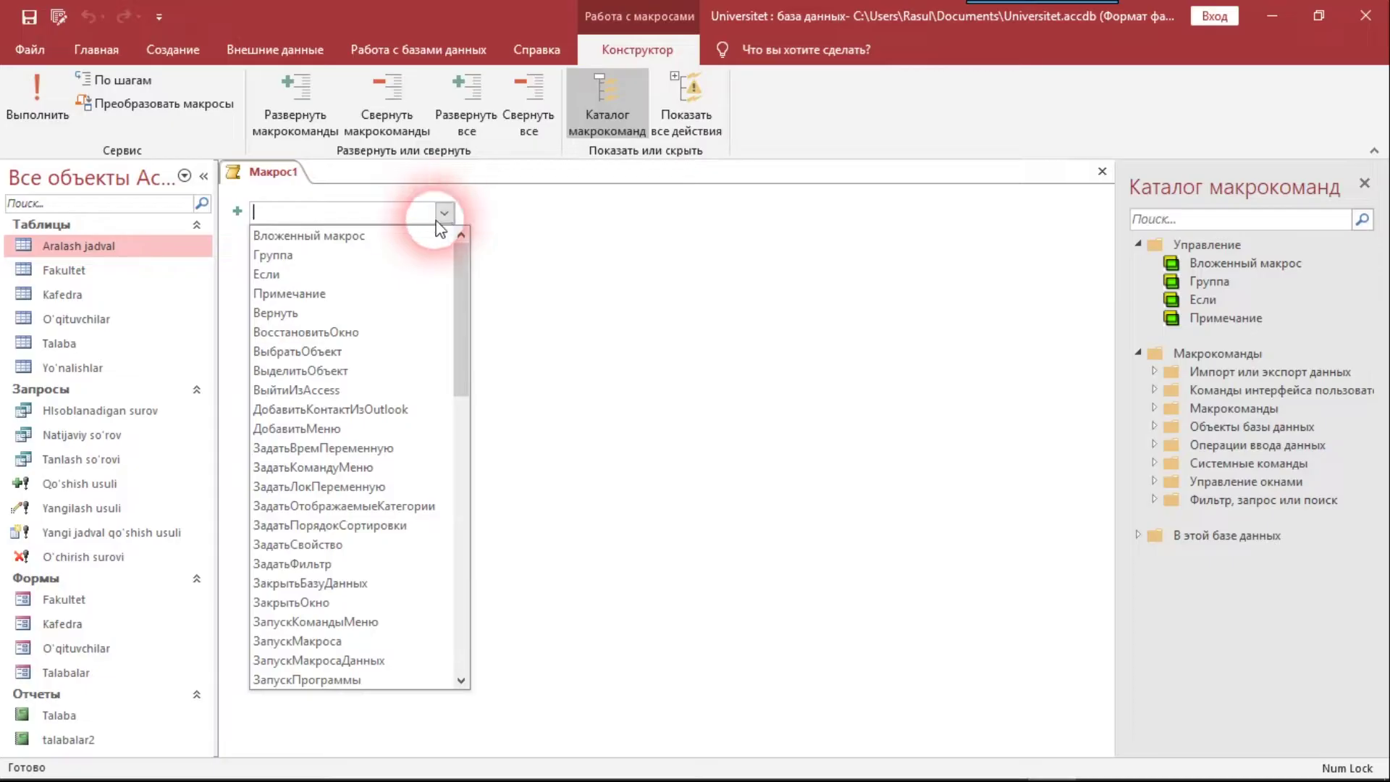
scroll(403, 496, down, 3)
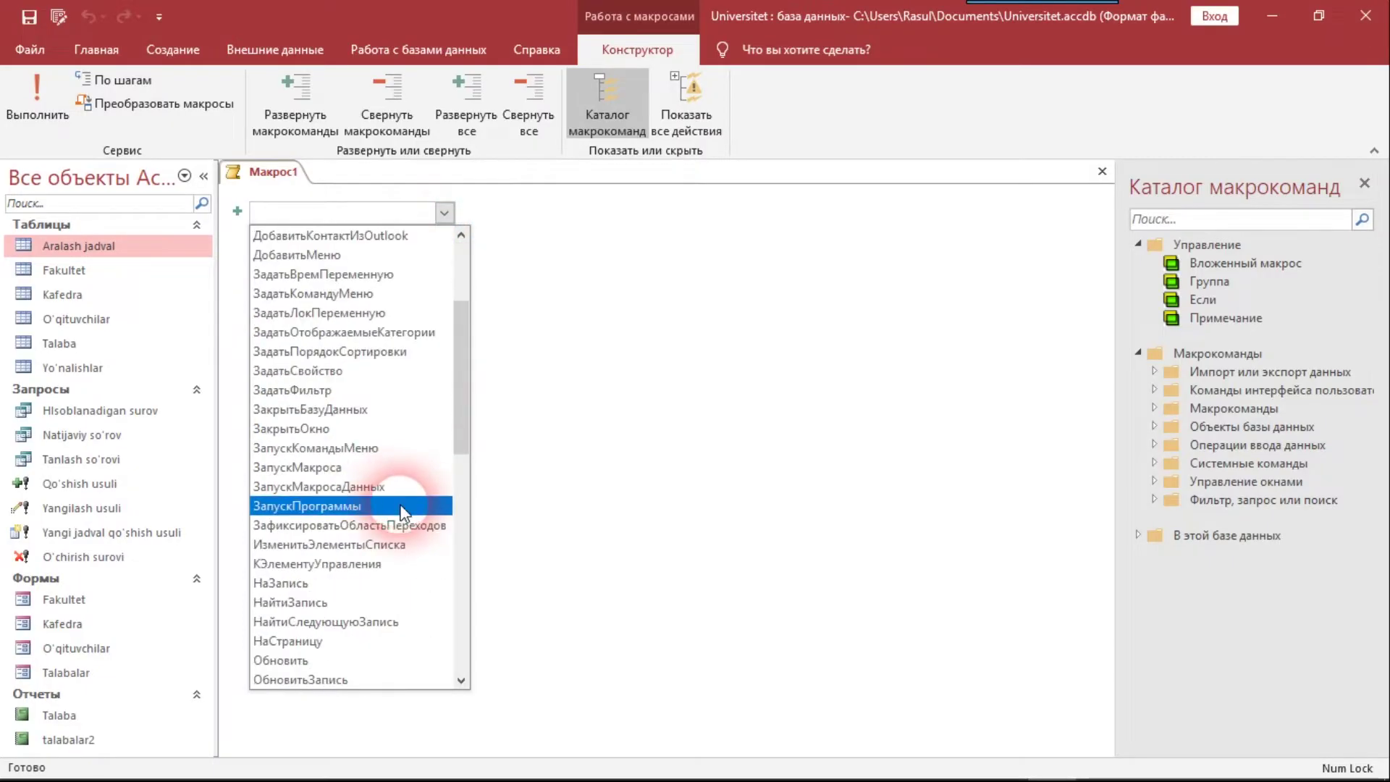
scroll(402, 525, down, 3)
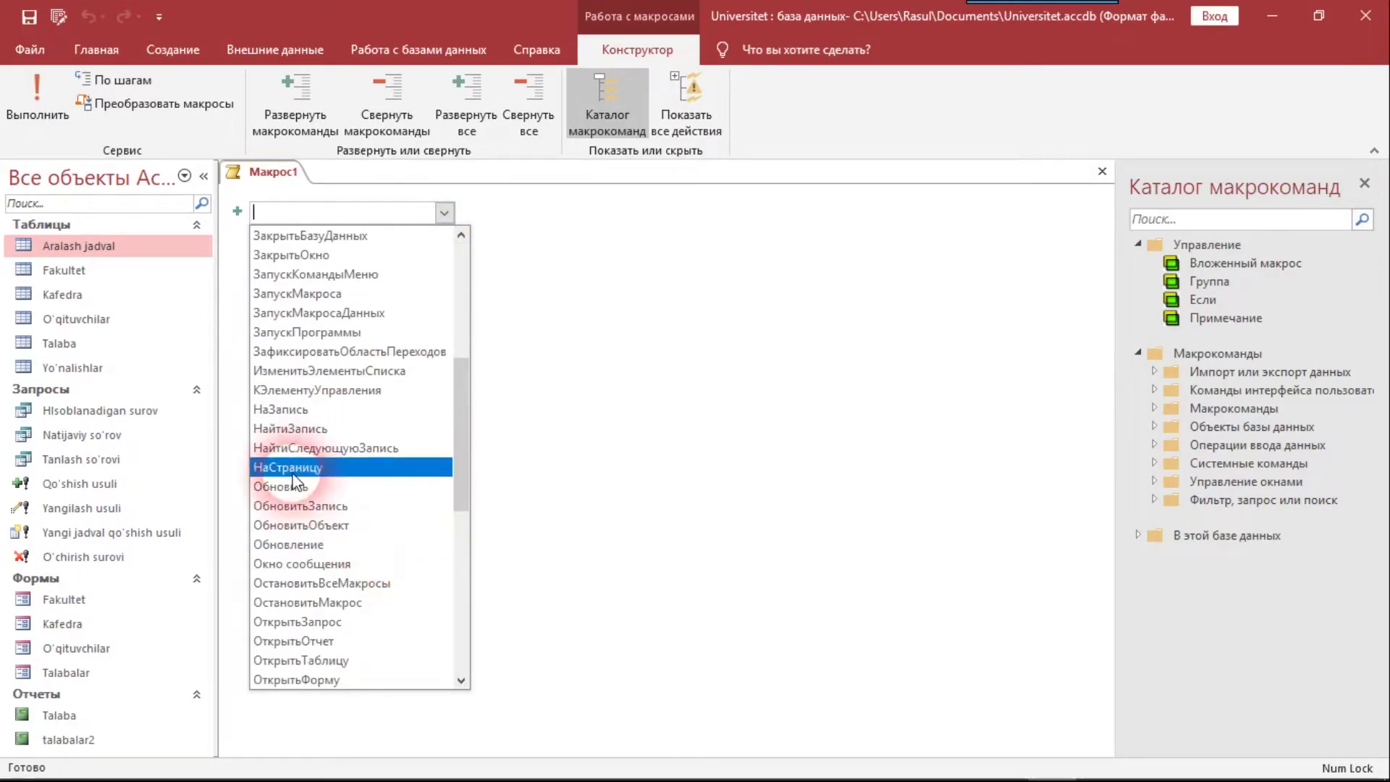
scroll(340, 521, down, 3)
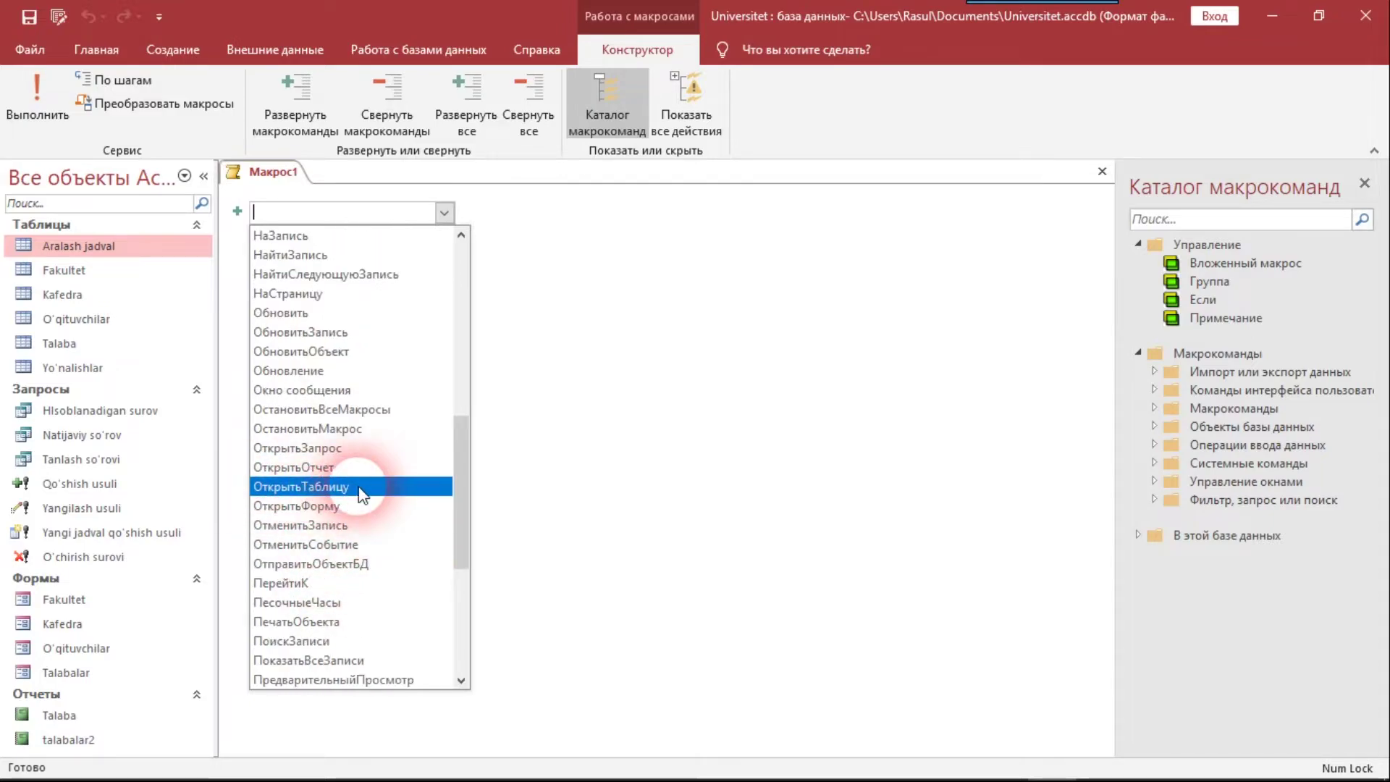
click(360, 488)
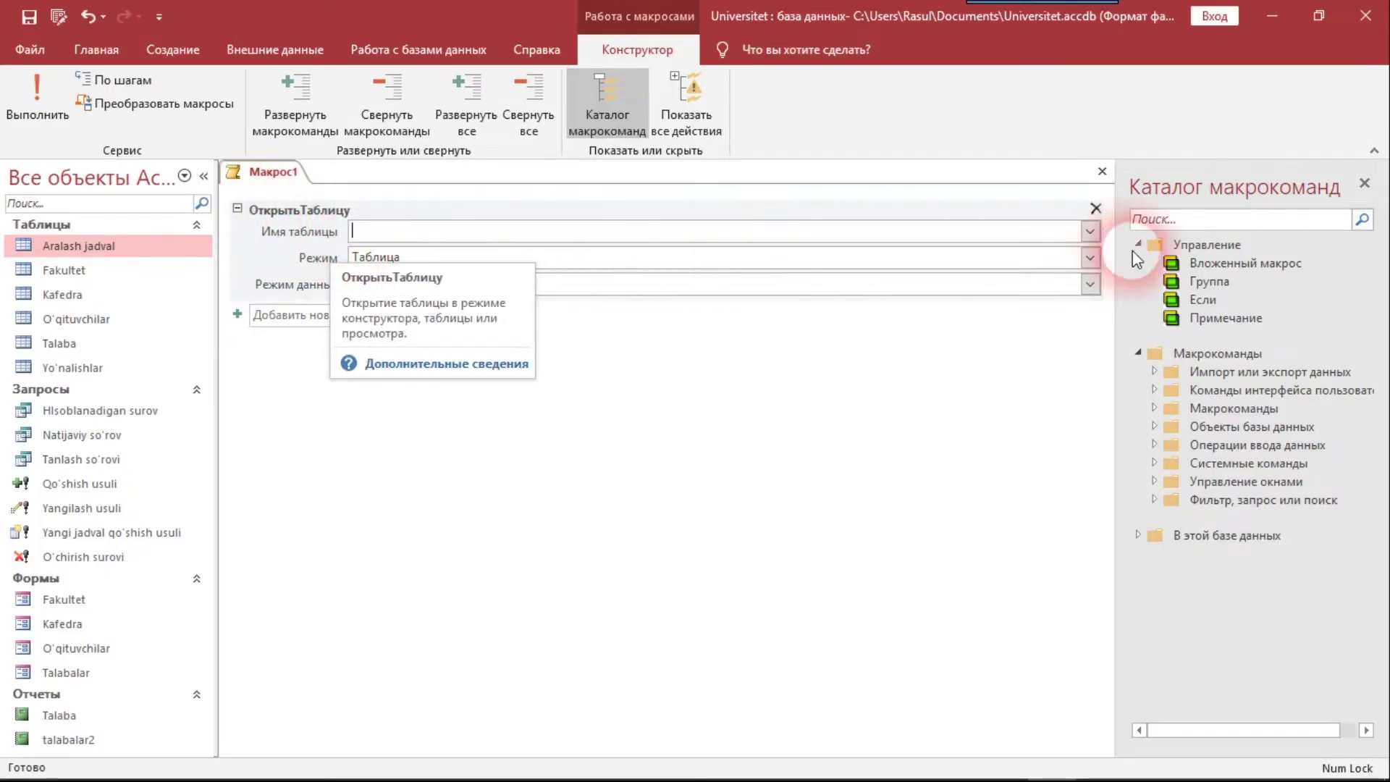
Set the ОткрытьТаблицу action to open the Fakultet table in Таблица view with the Изменение data mode
click(1089, 232)
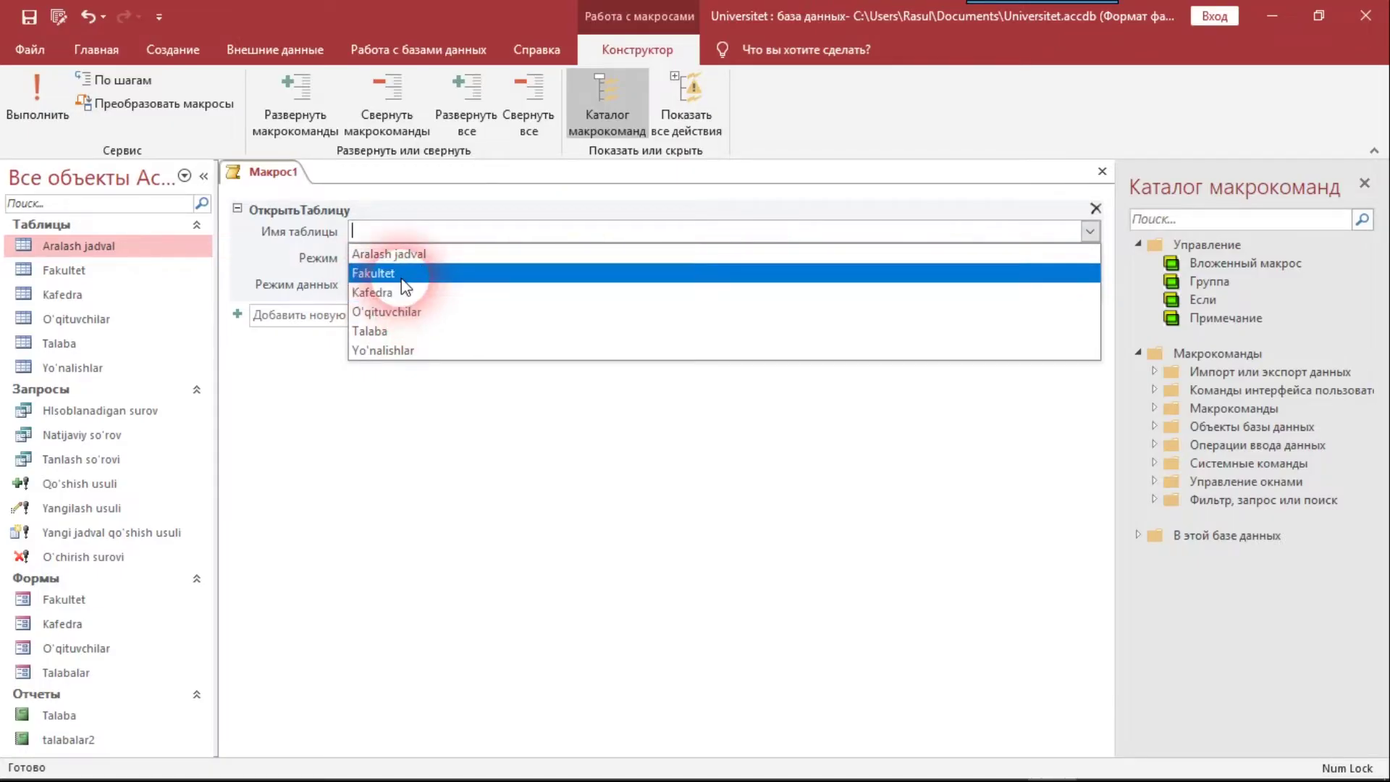
click(384, 275)
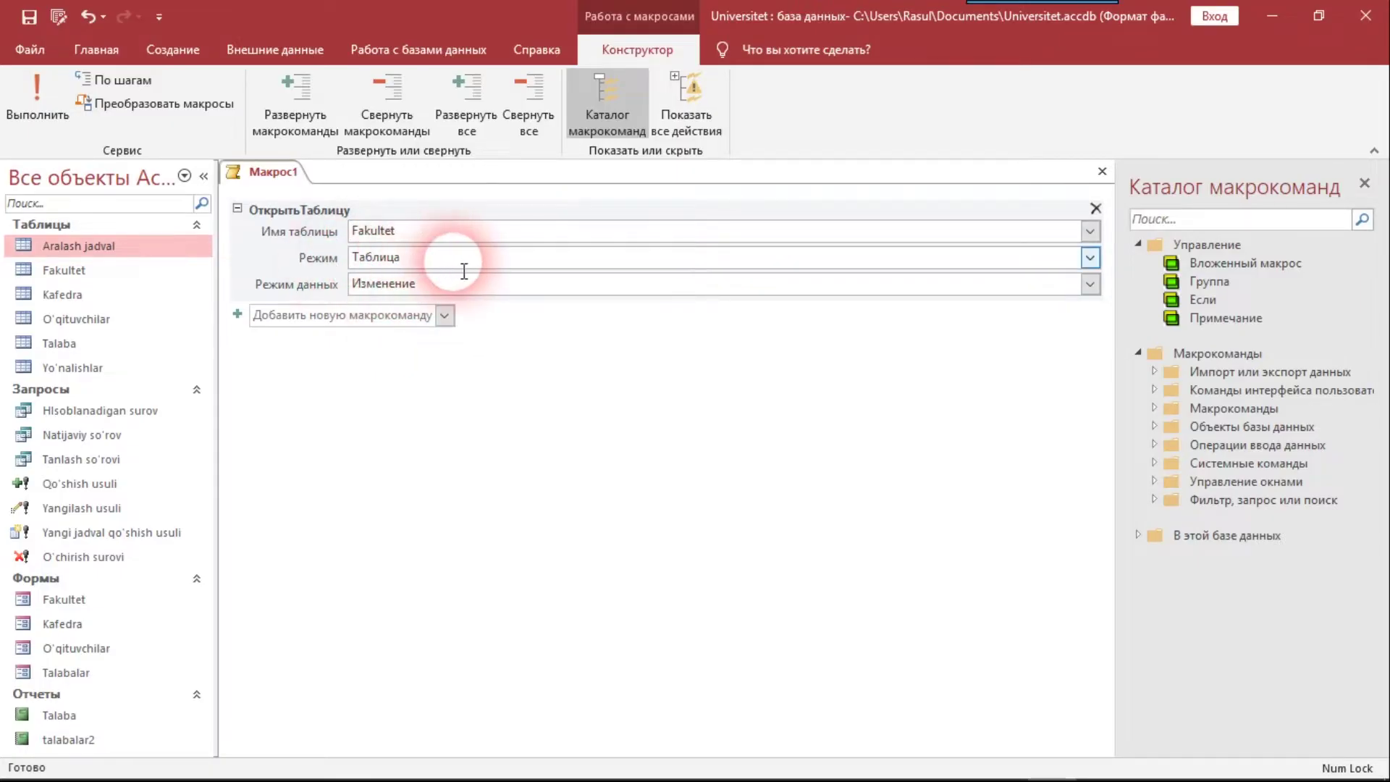
click(1089, 258)
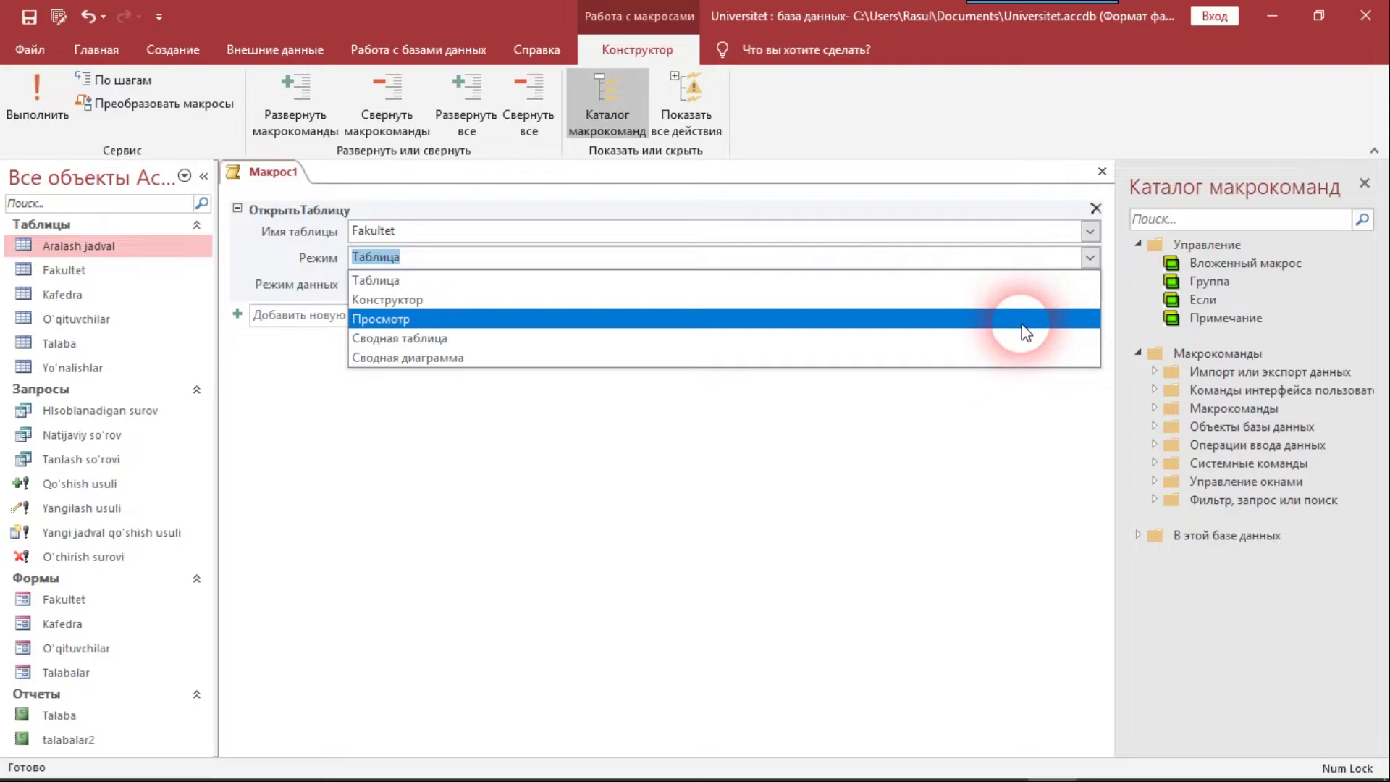
click(667, 279)
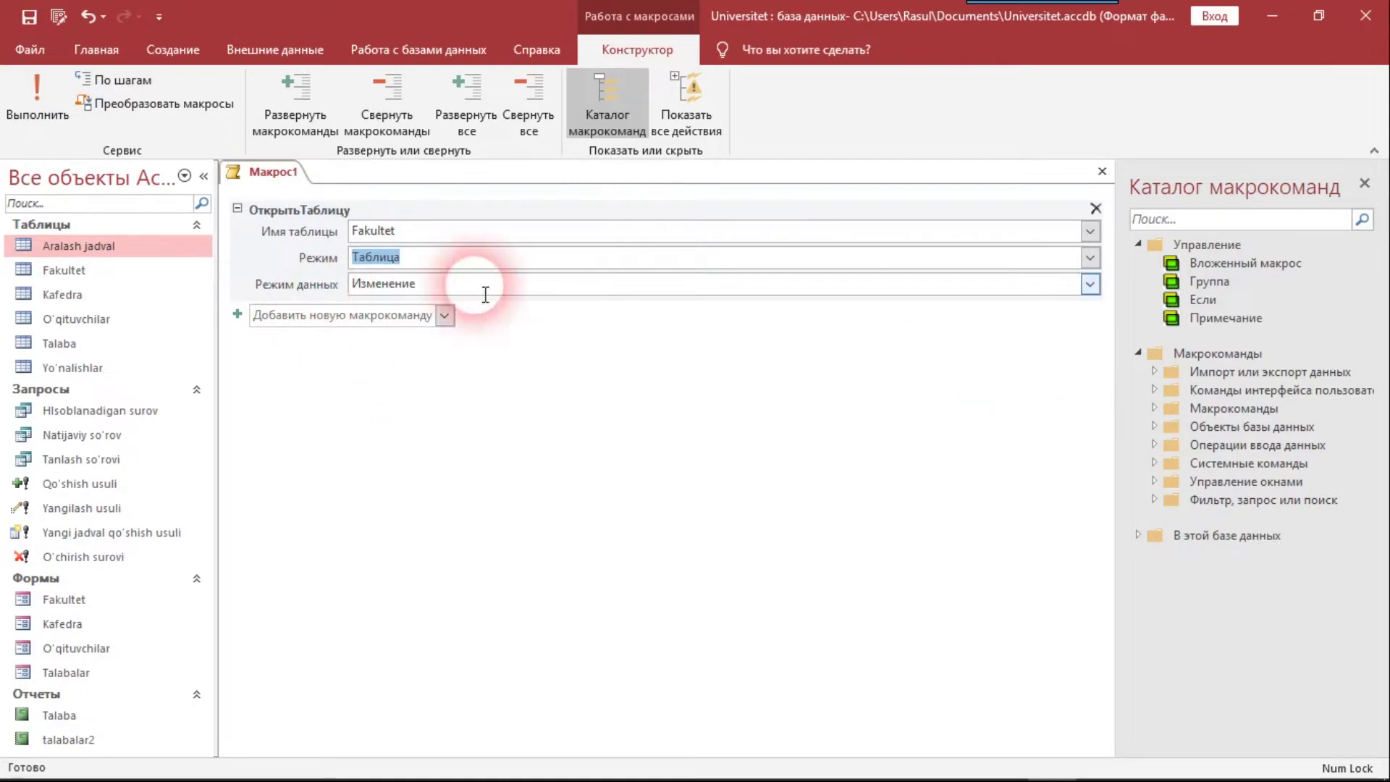
click(1089, 286)
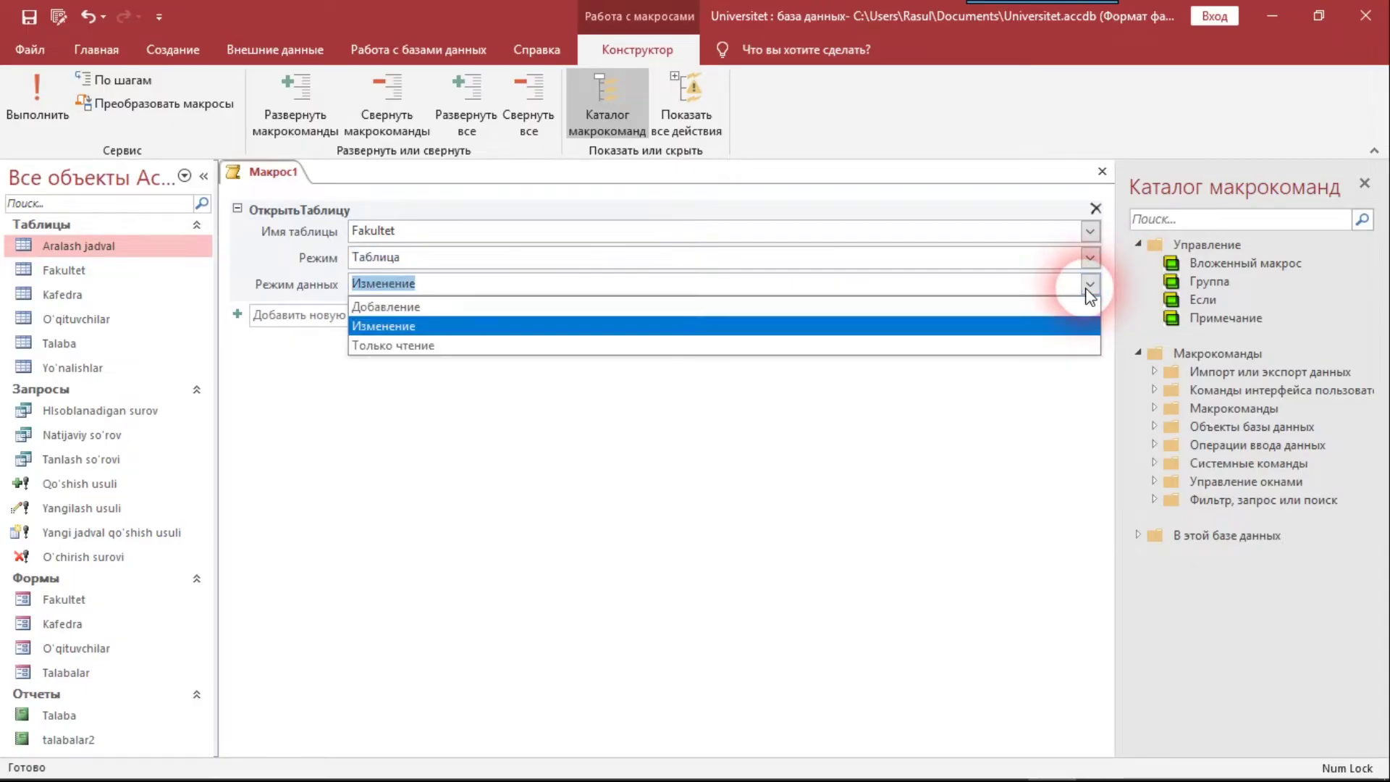
click(1089, 293)
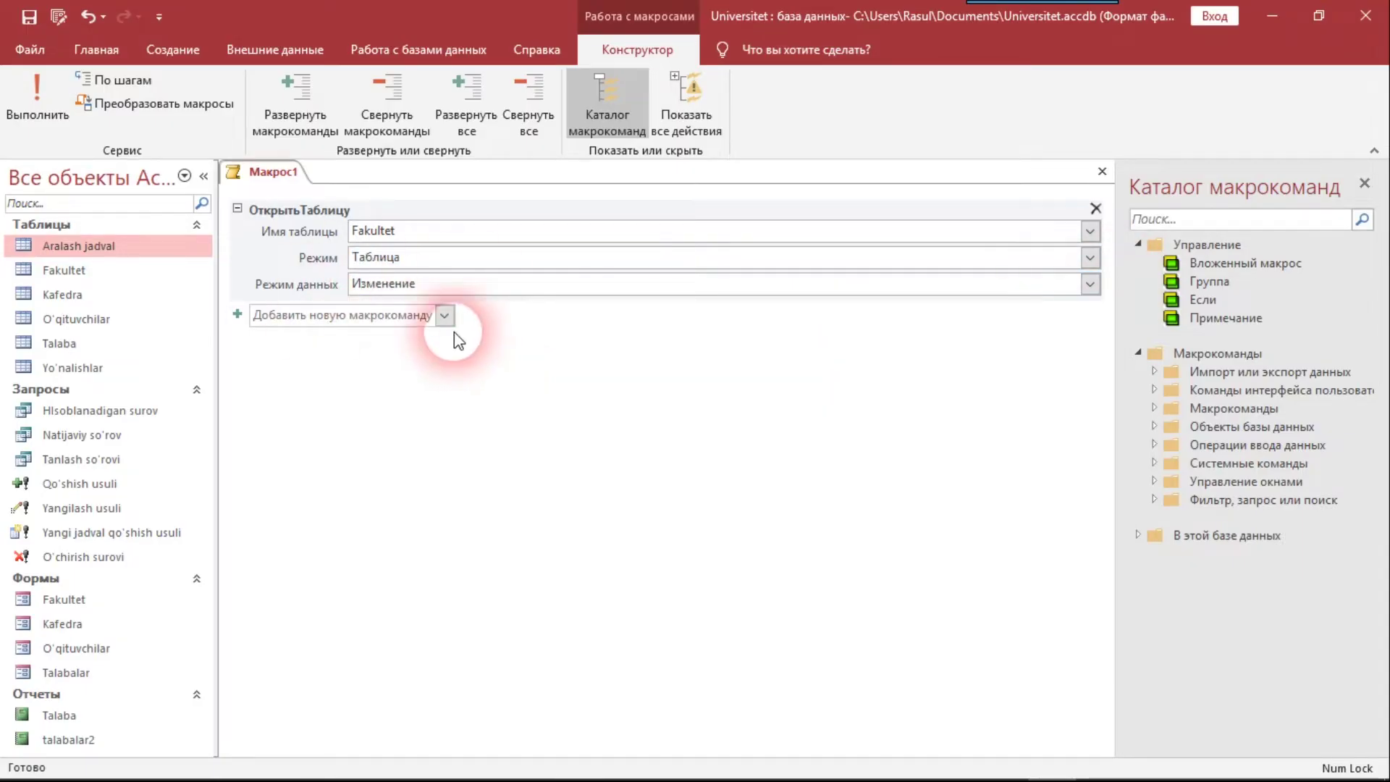
Save the macro under the name Fakultet and close it
click(29, 18)
click(573, 330)
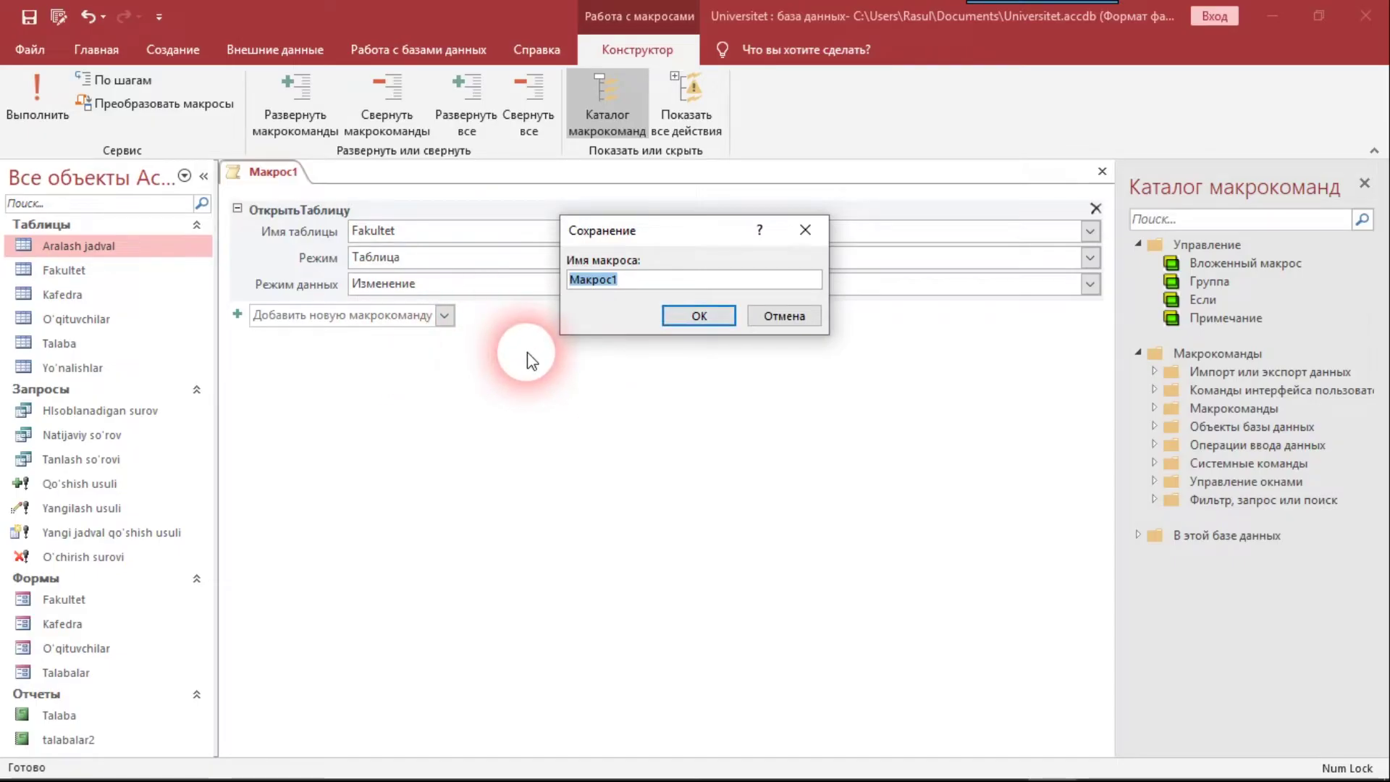
text(Fak)
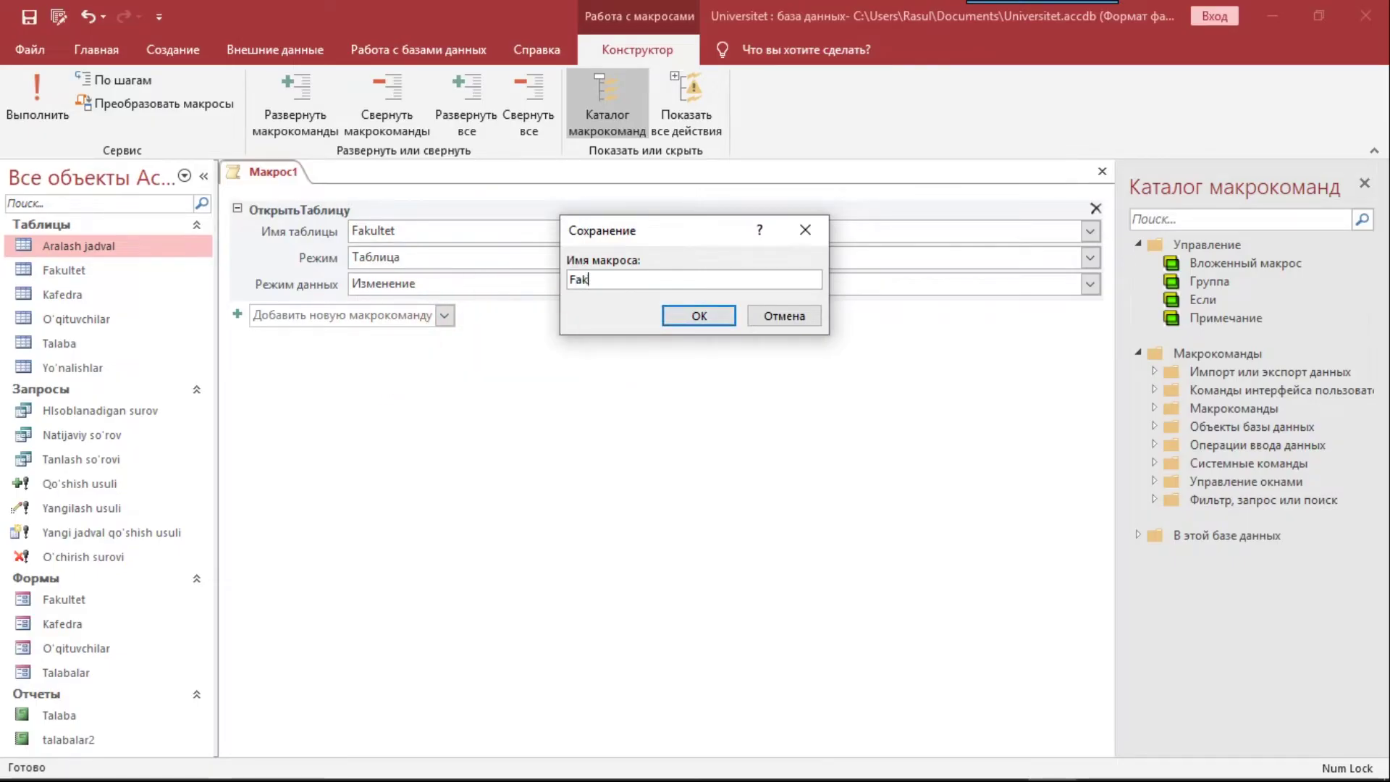
text(ultet)
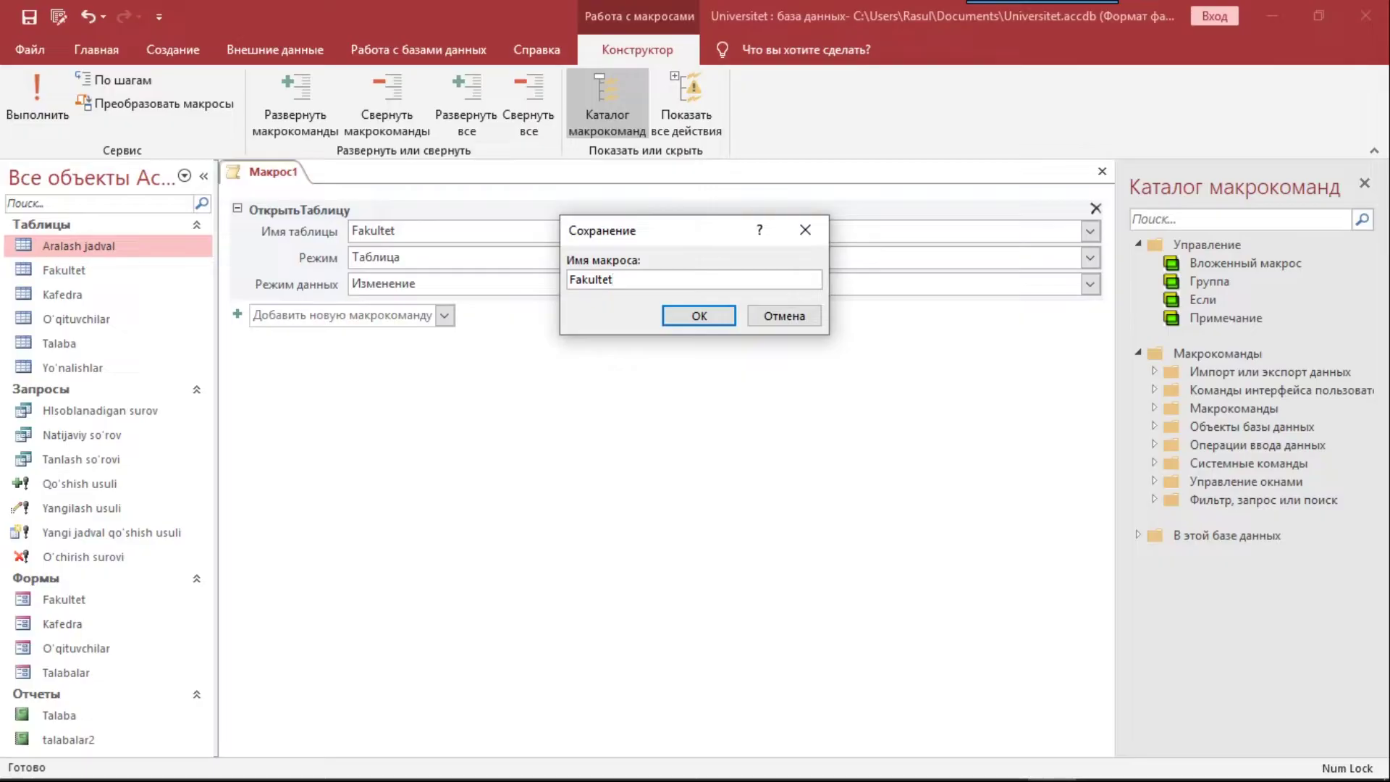
click(704, 316)
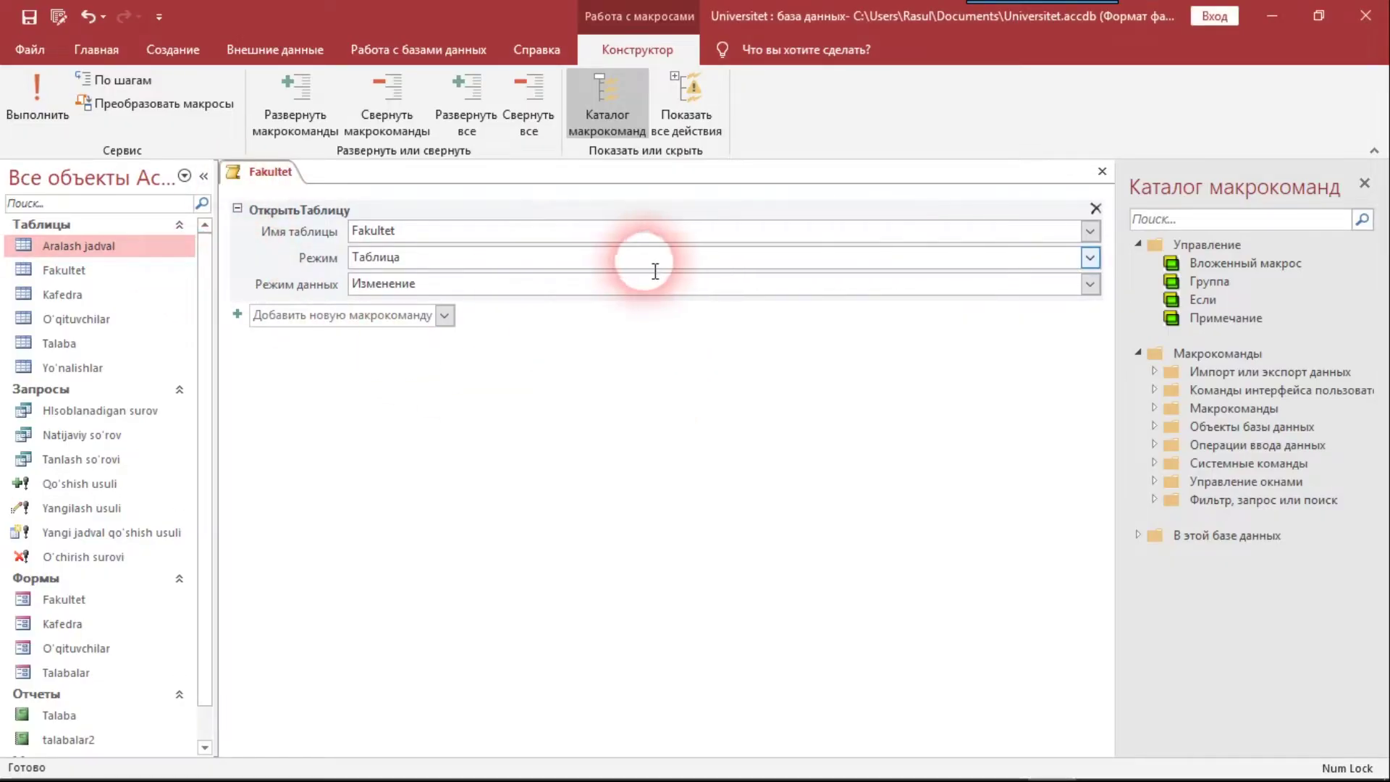
click(1102, 171)
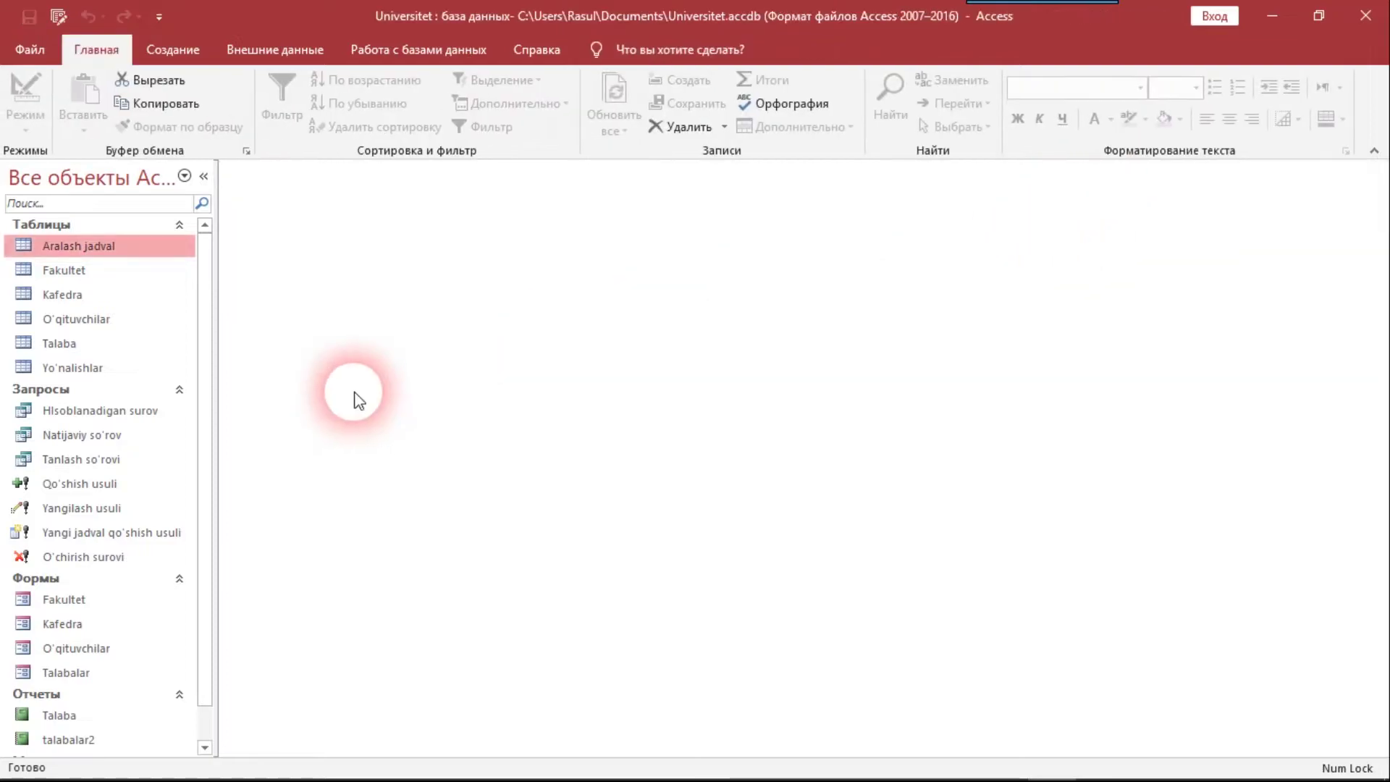
Collapse the Таблицы, Запросы, Формы and Отчеты object groups, leaving the Макросы group expanded
scroll(166, 677, down, 1)
scroll(168, 507, up, 1)
click(180, 224)
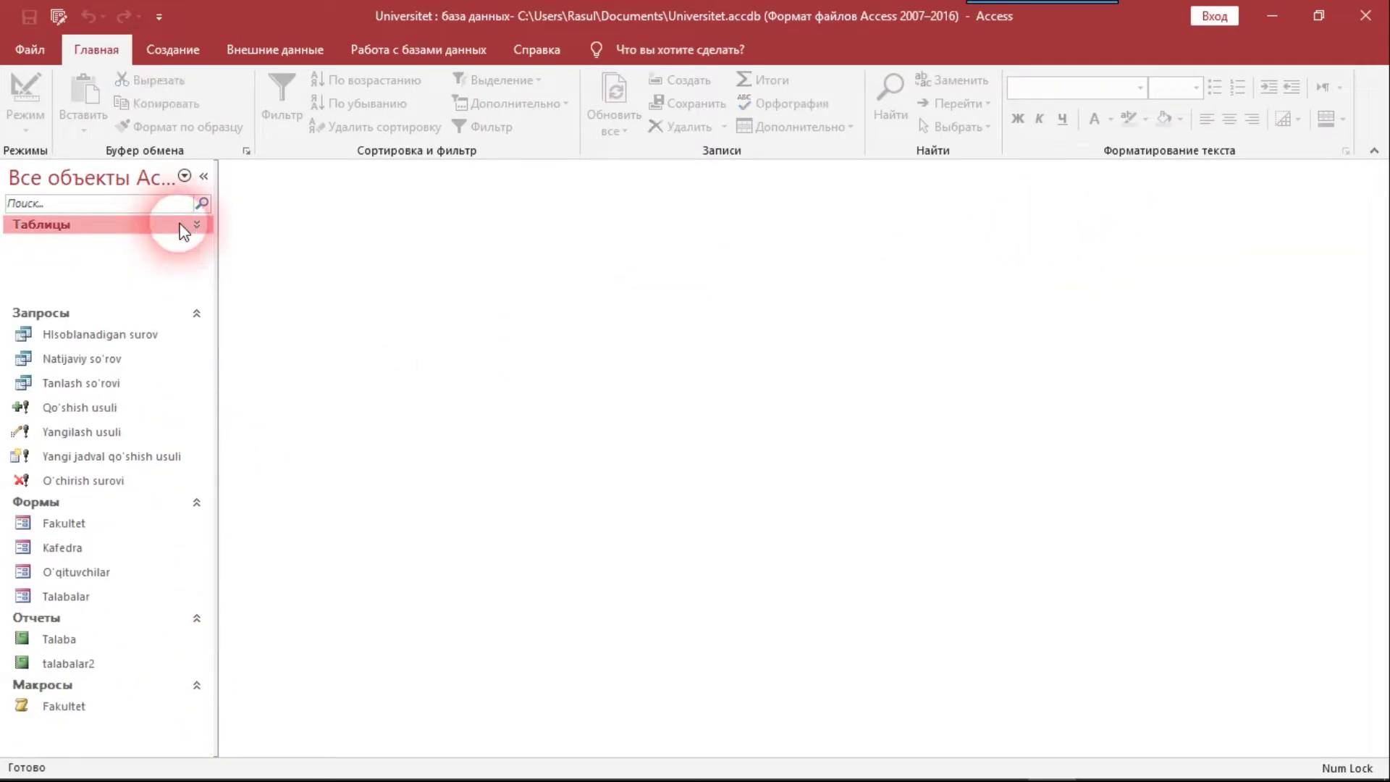
click(188, 243)
click(190, 262)
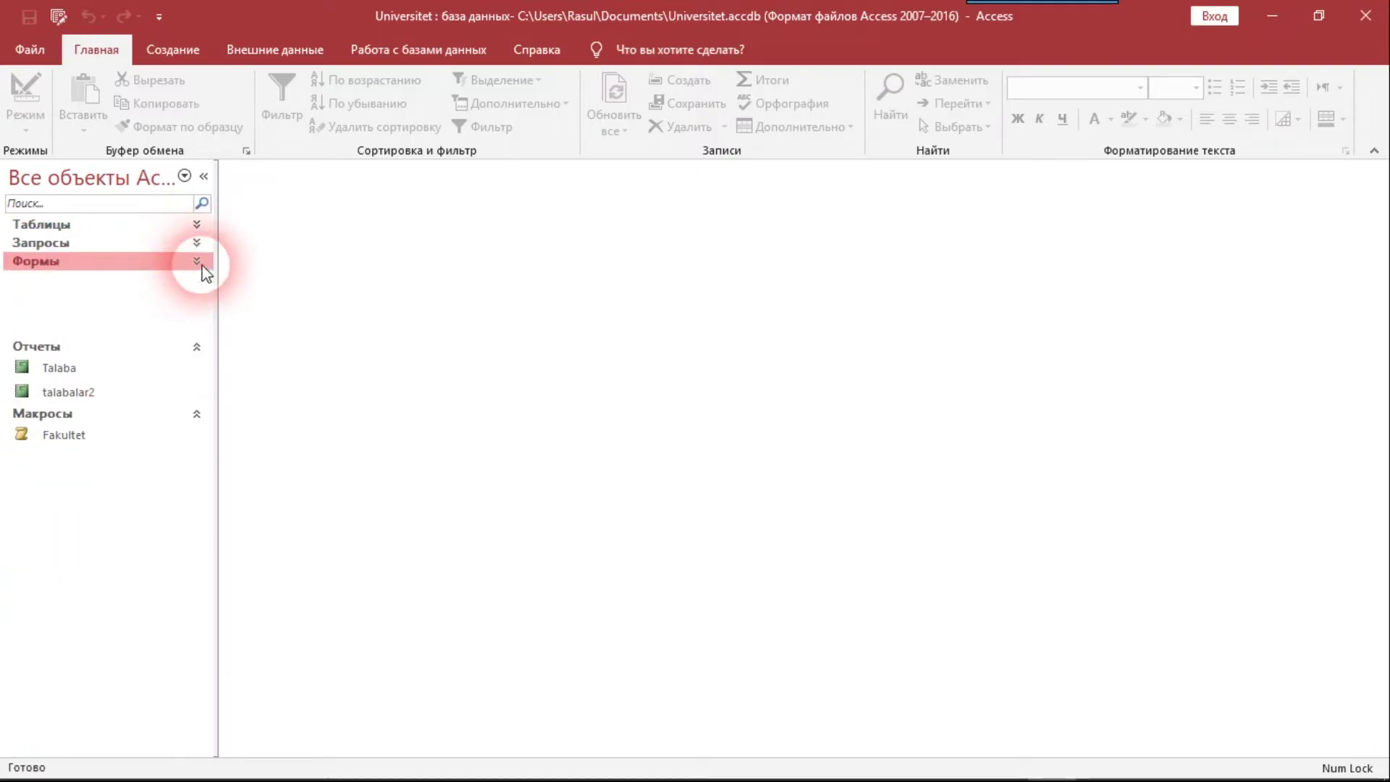
click(200, 280)
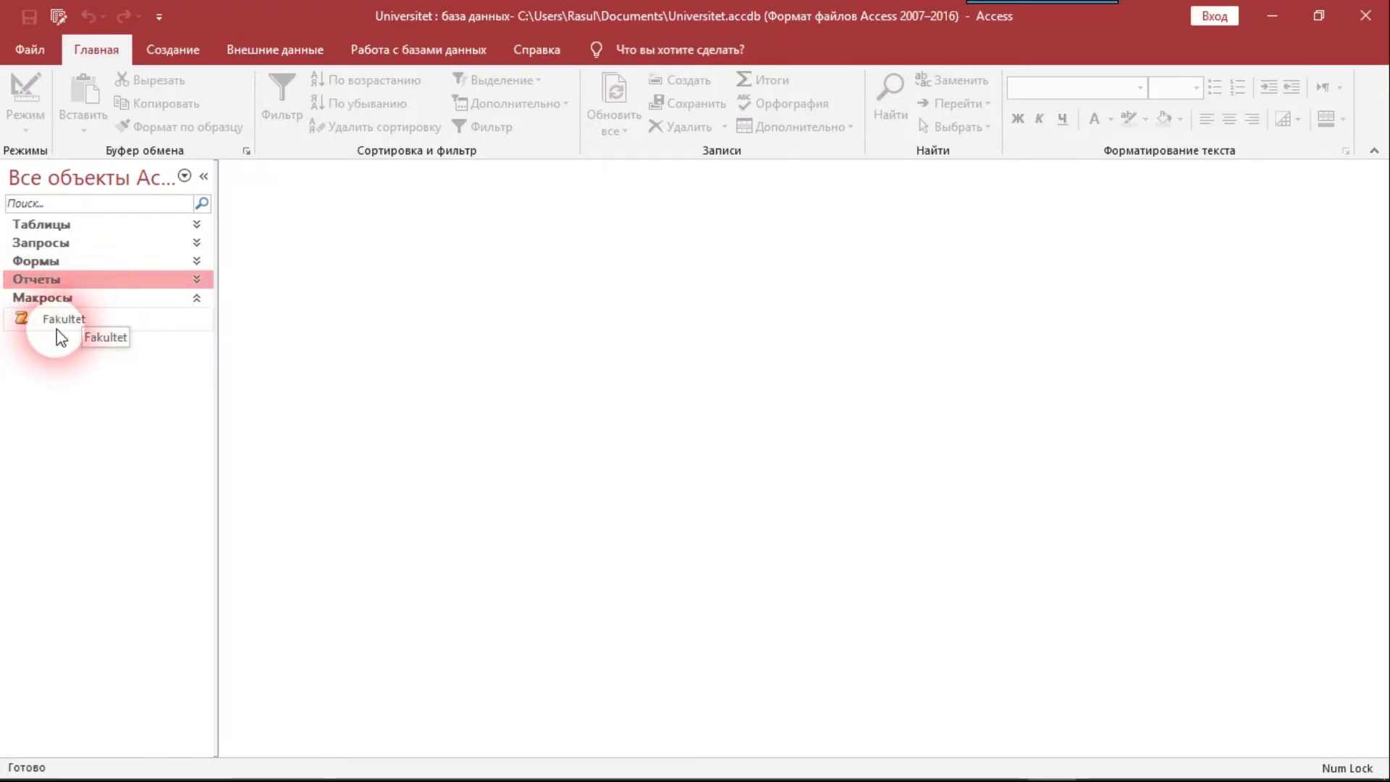
Run the Fakultet macro to check the table it opens, expanding the Таблицы object group before closing the table
double_click(82, 330)
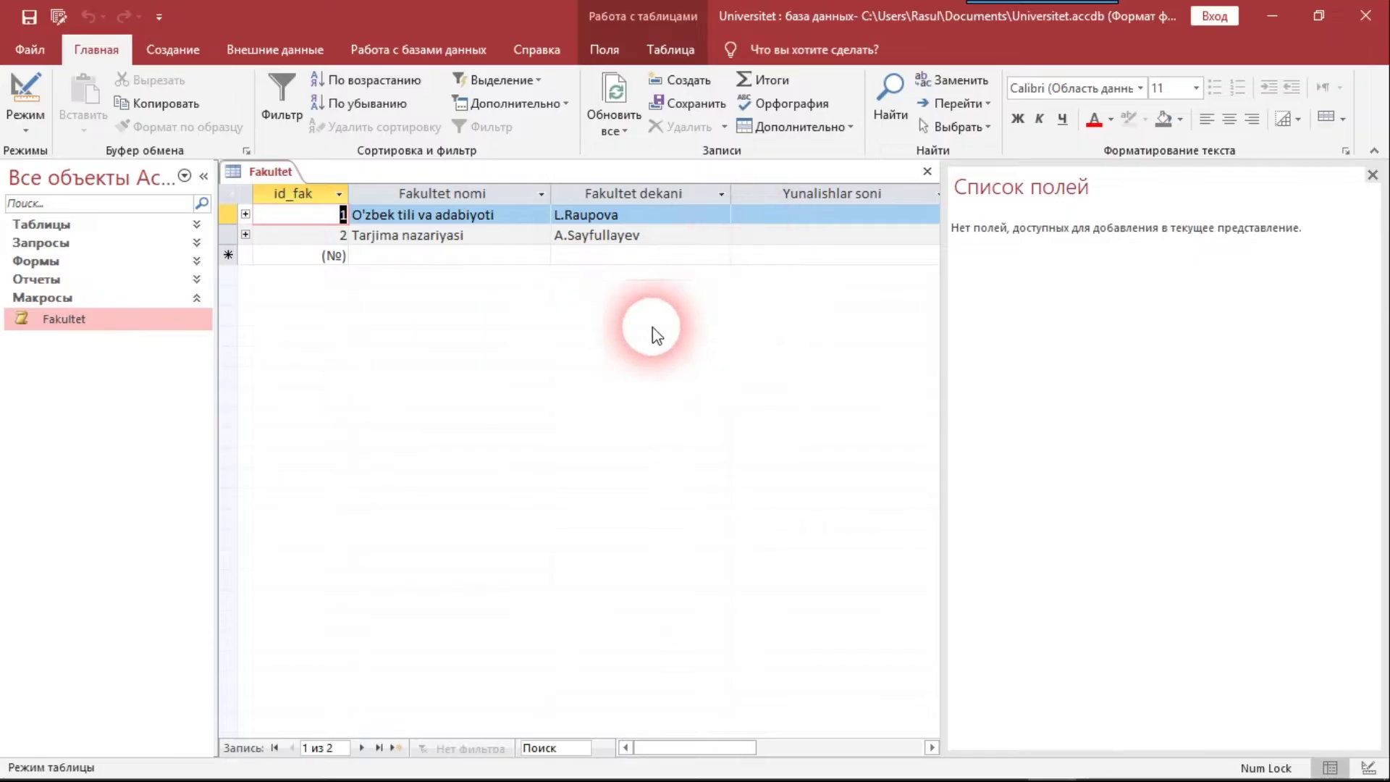
click(1372, 175)
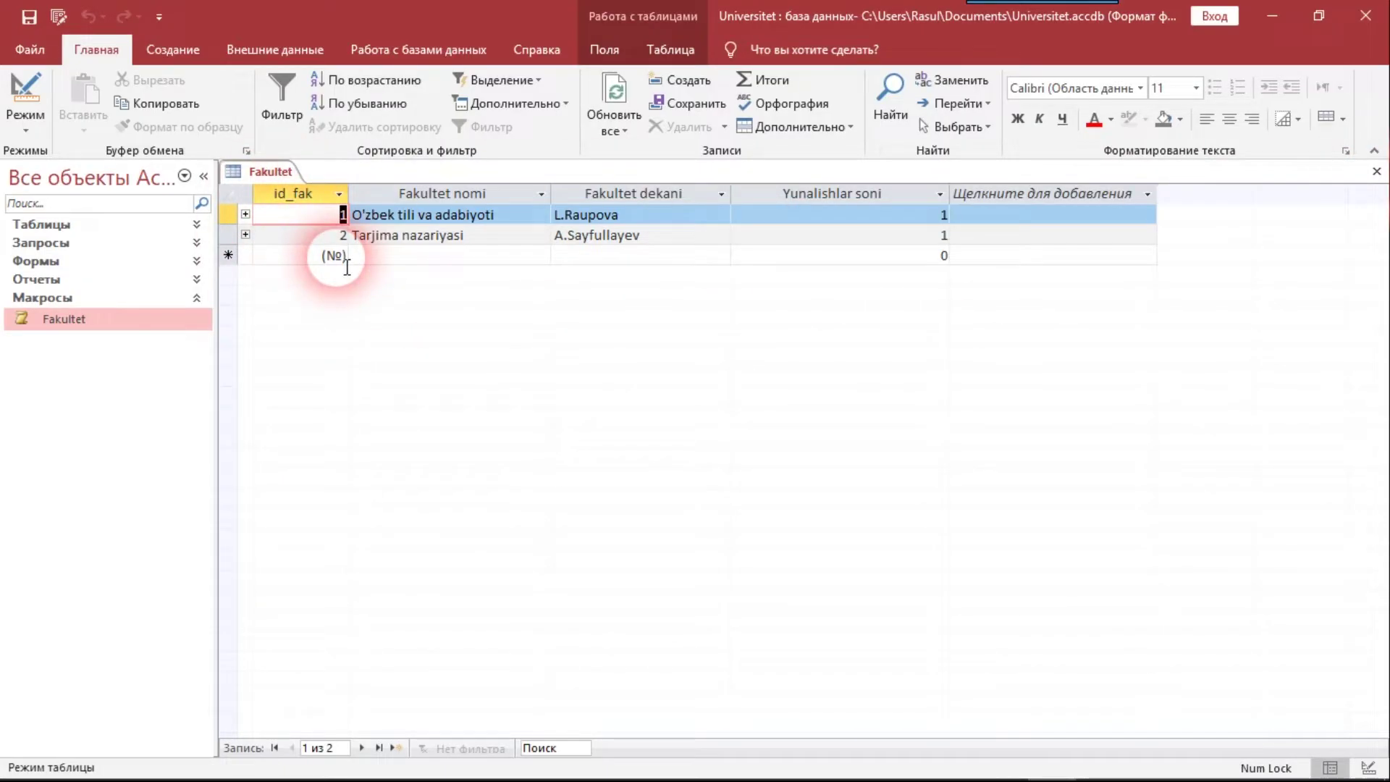
click(81, 223)
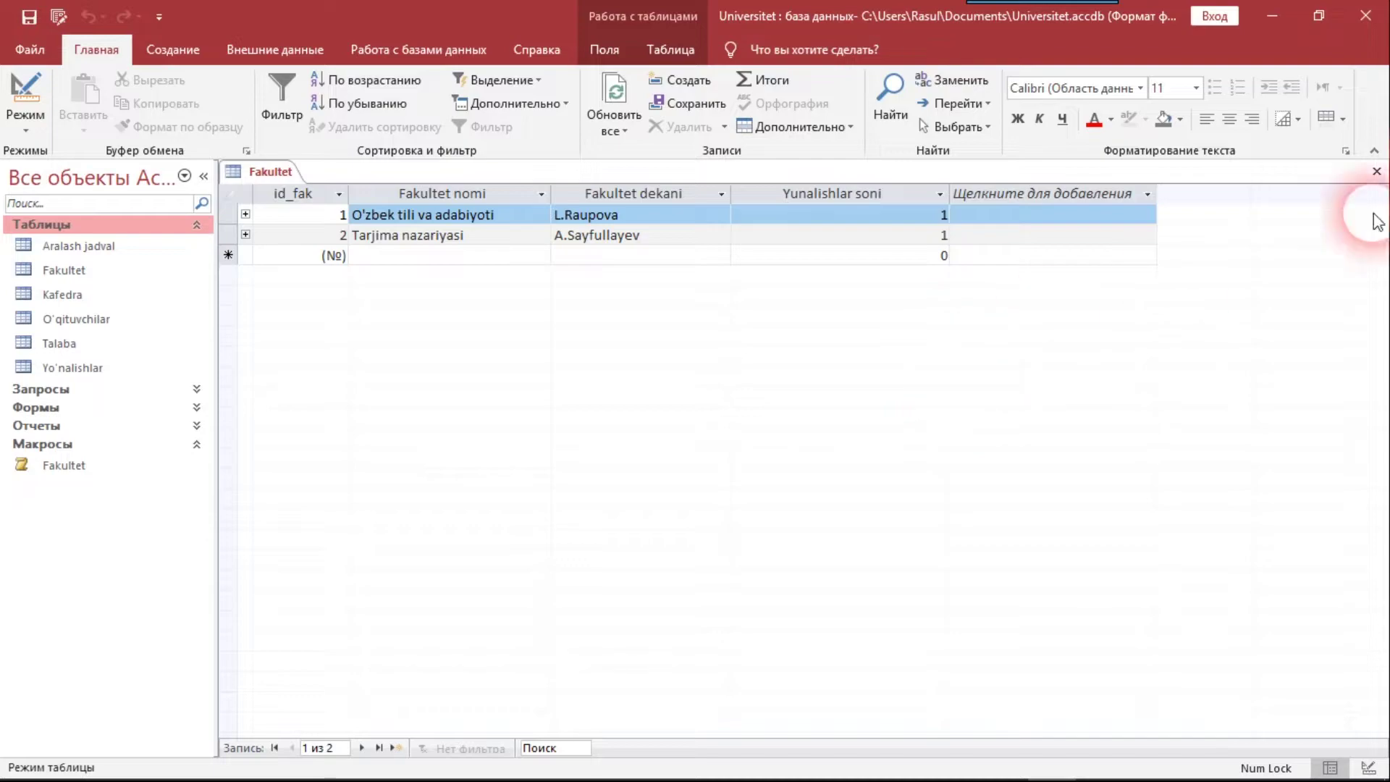
click(1377, 171)
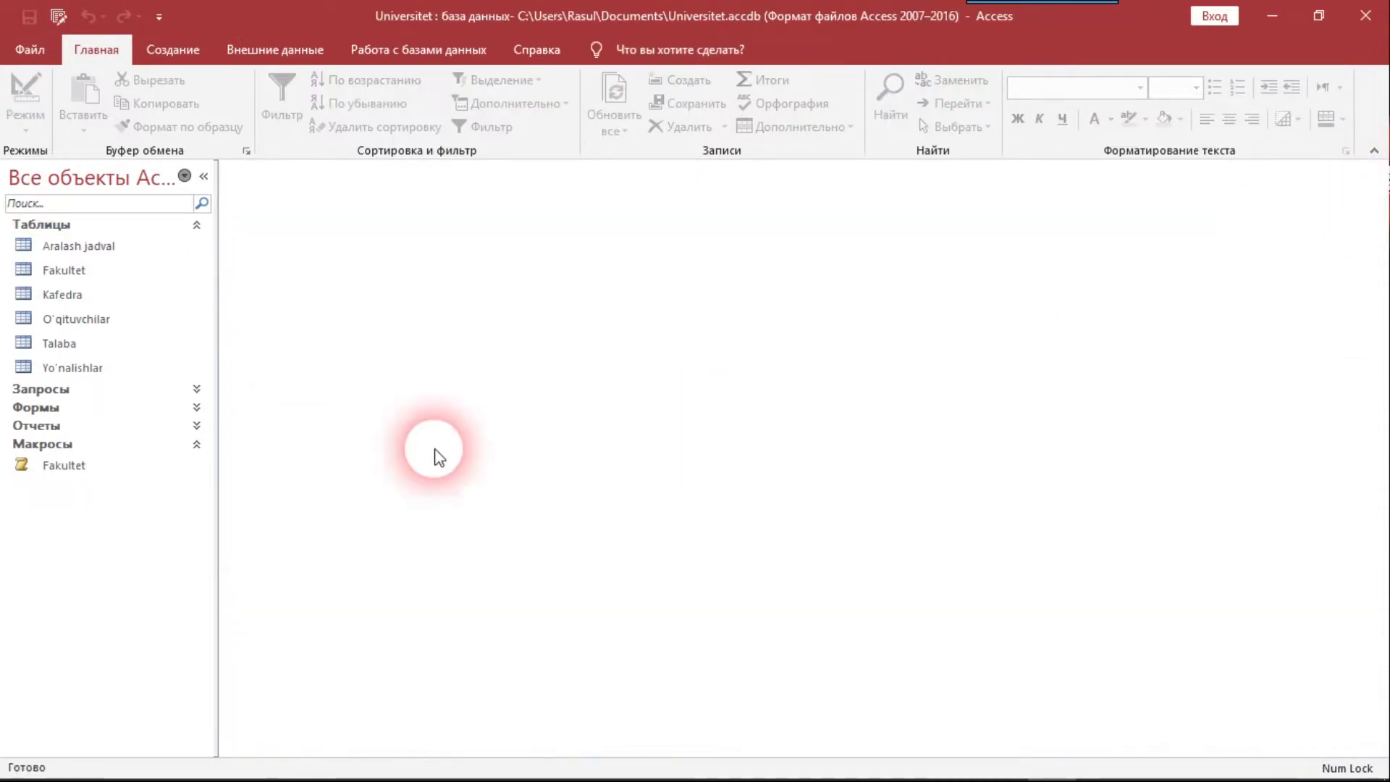
Open the Fakultet macro in design view
click(61, 467)
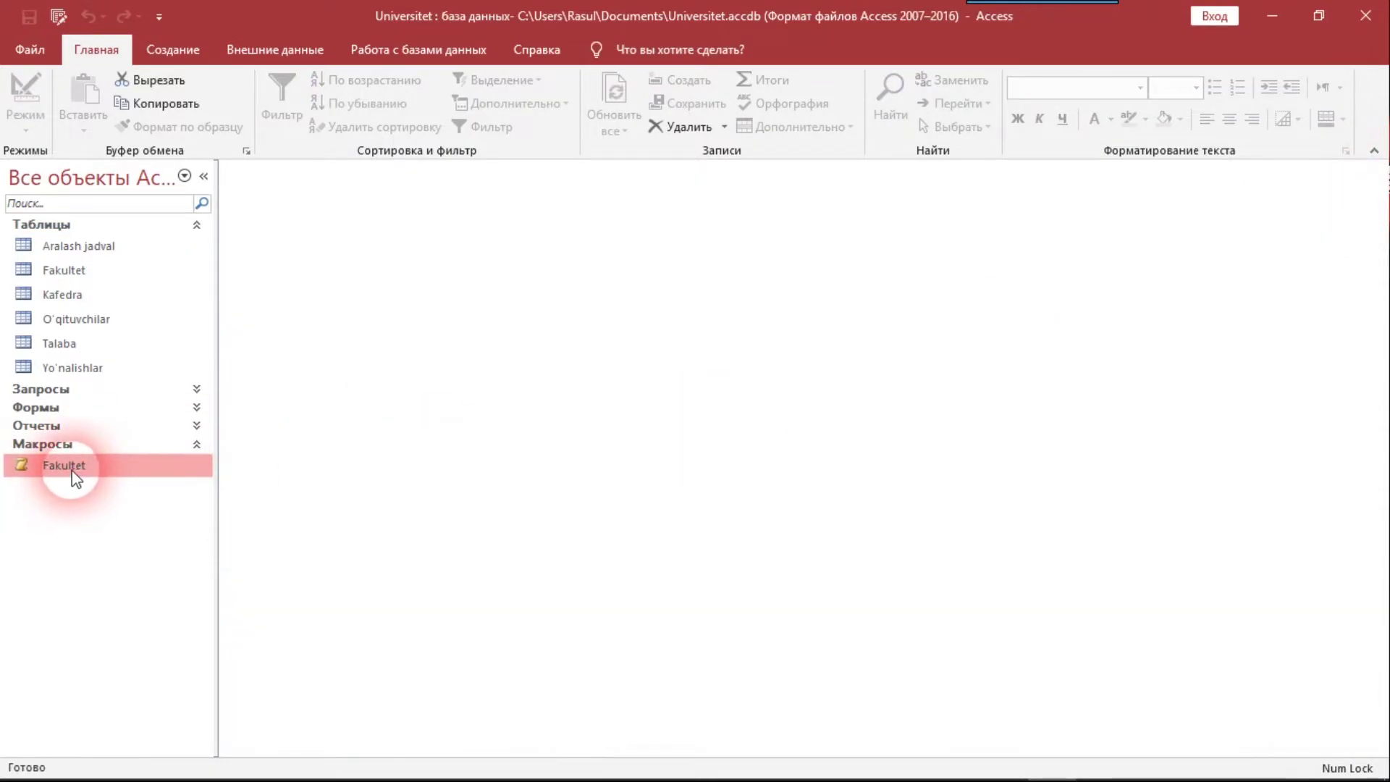
right_click(72, 466)
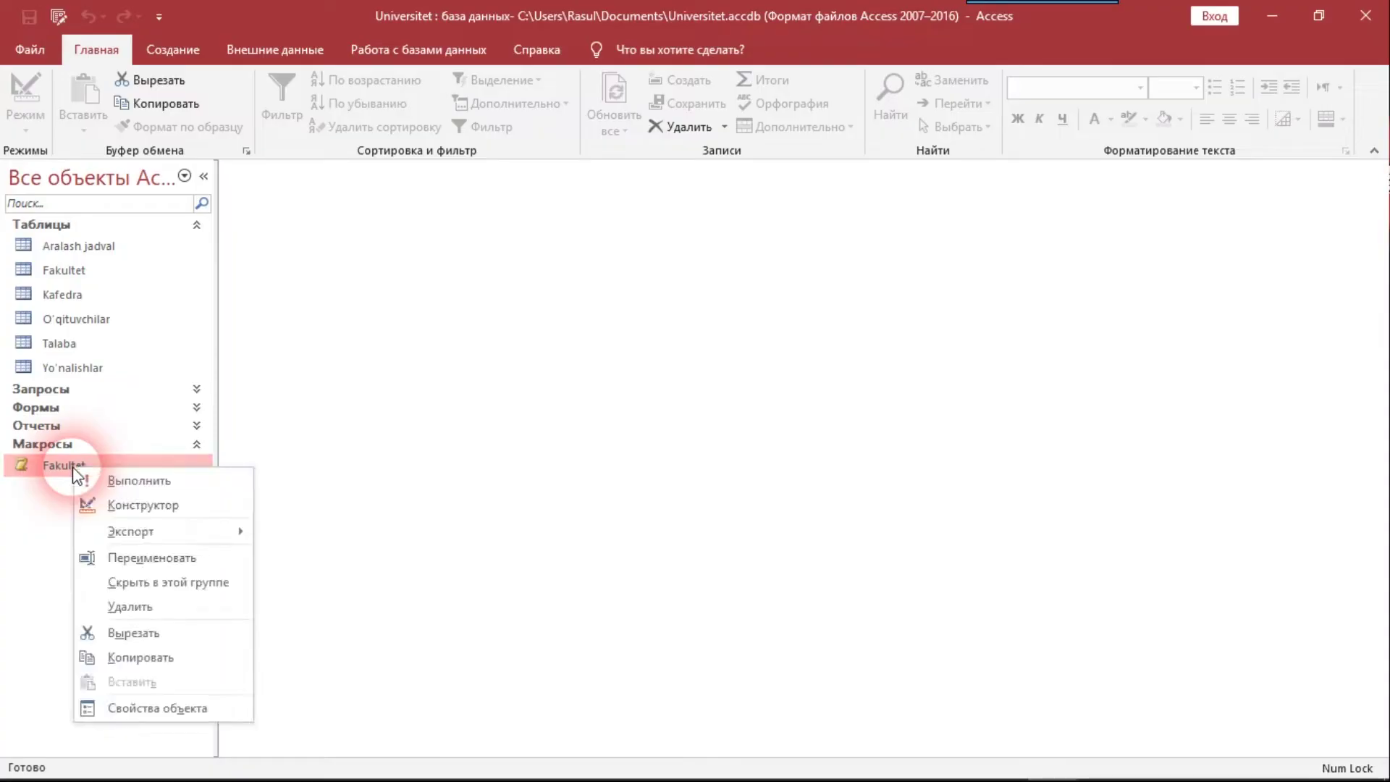
click(136, 505)
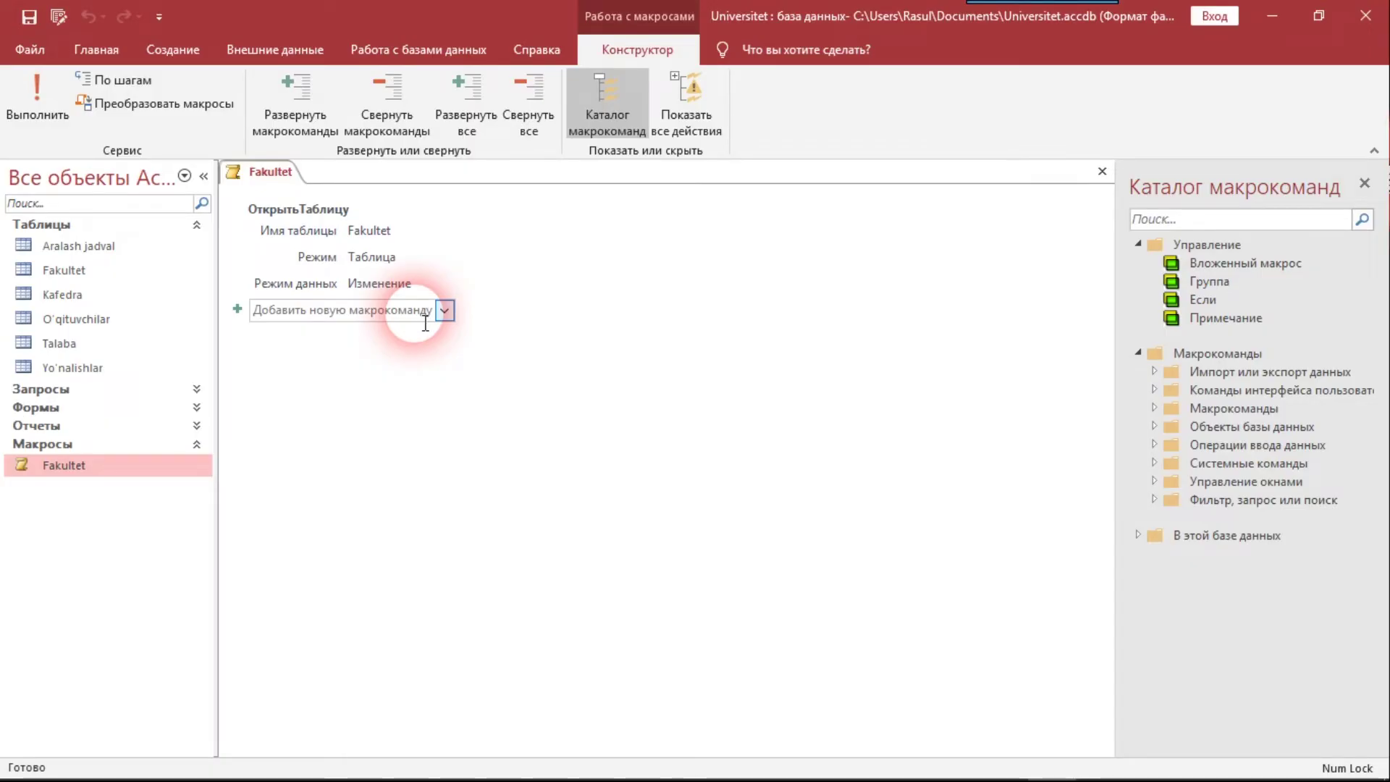
Add a second ОткрытьТаблицу action to the macro and set its table name to Kafedra
click(445, 310)
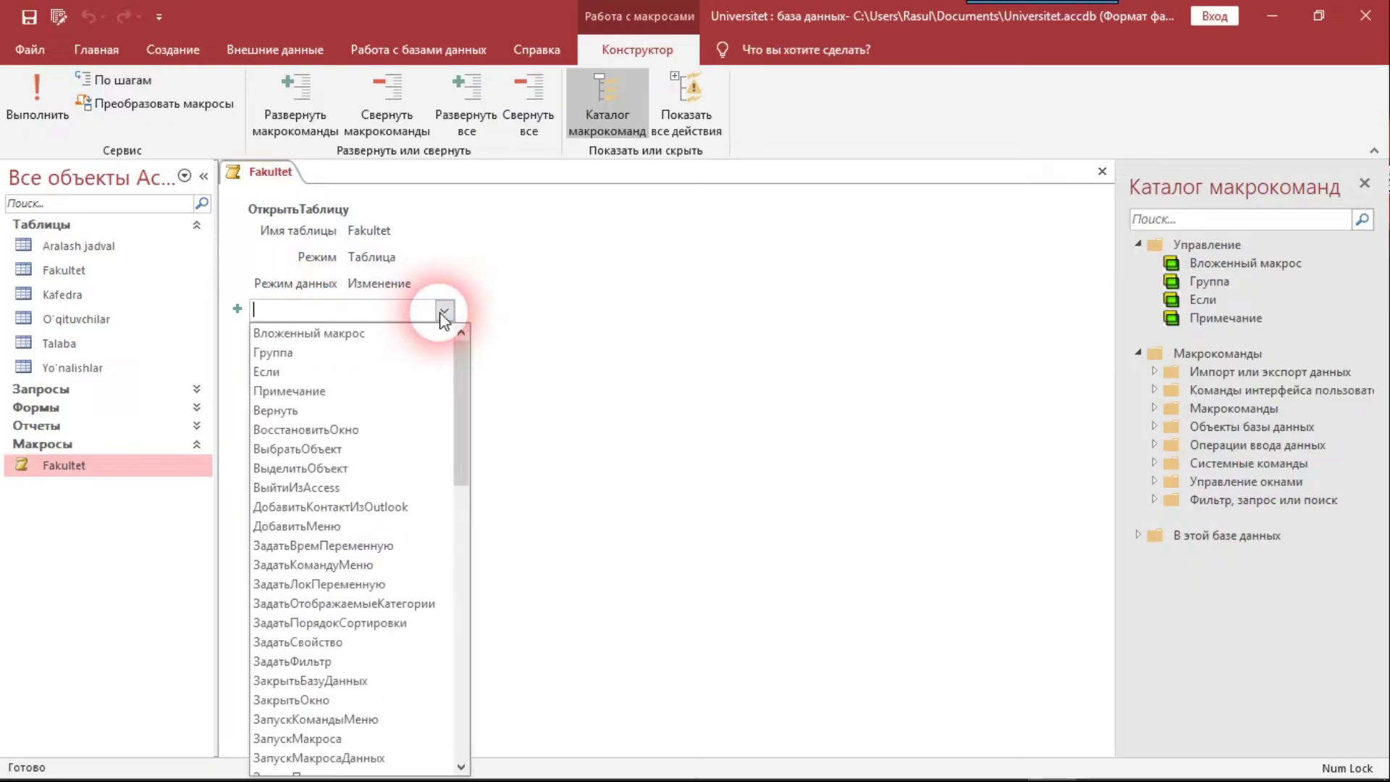
scroll(402, 619, down, 4)
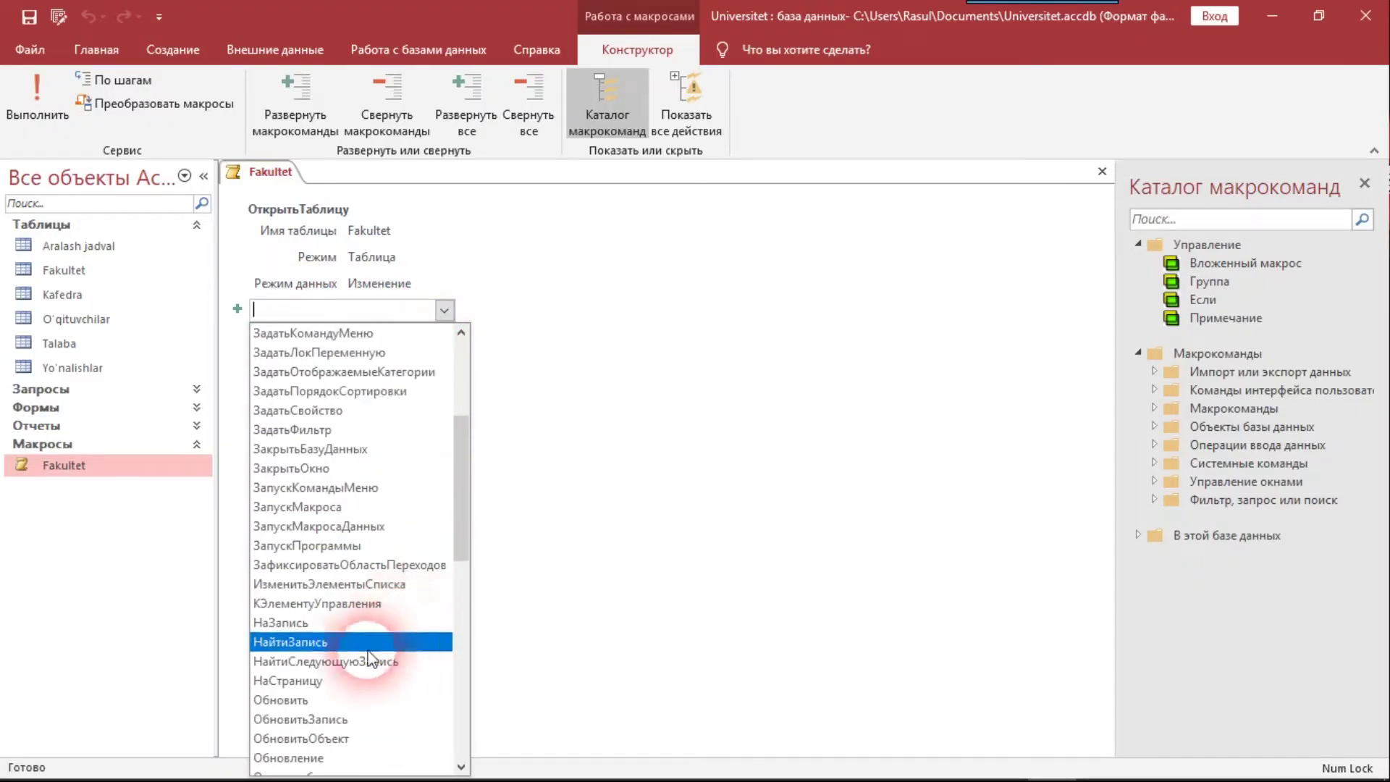
scroll(372, 619, down, 1)
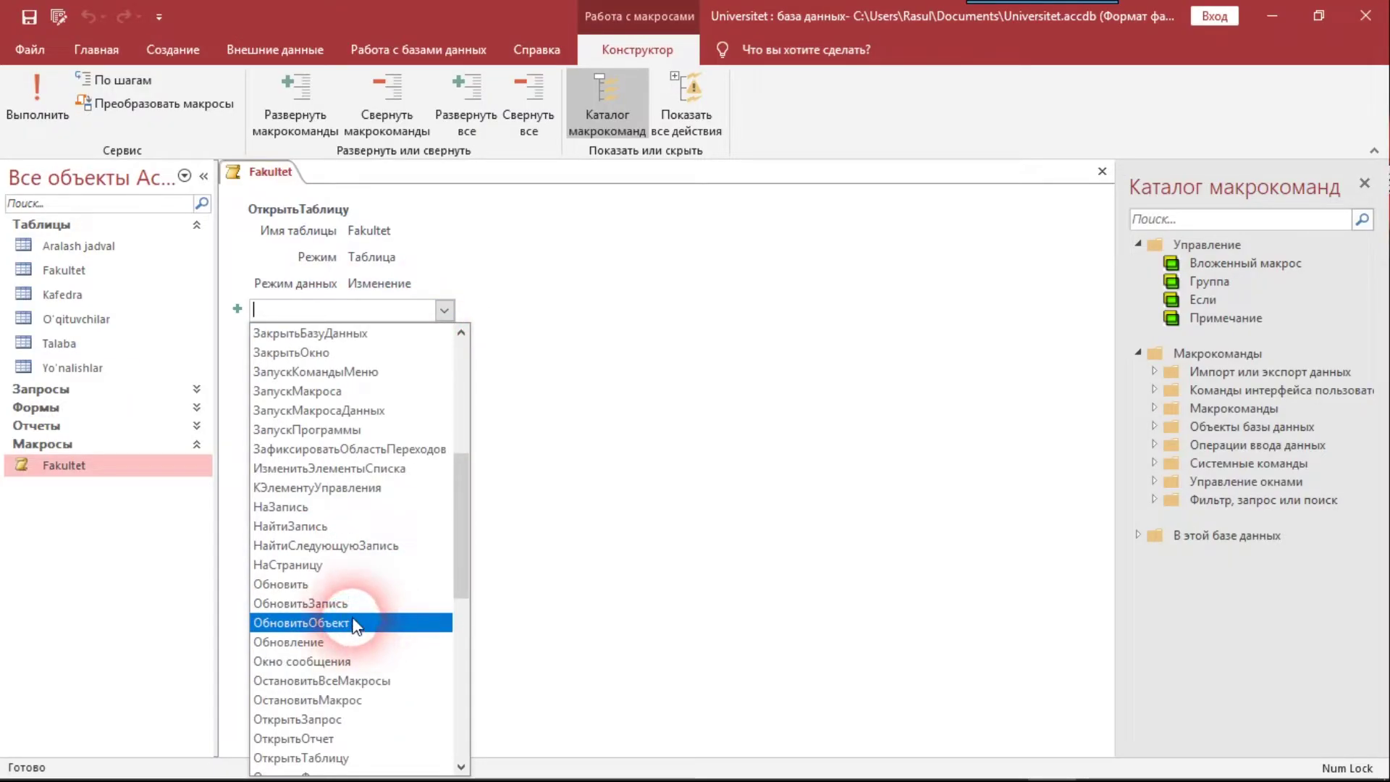
scroll(358, 630, down, 3)
click(357, 642)
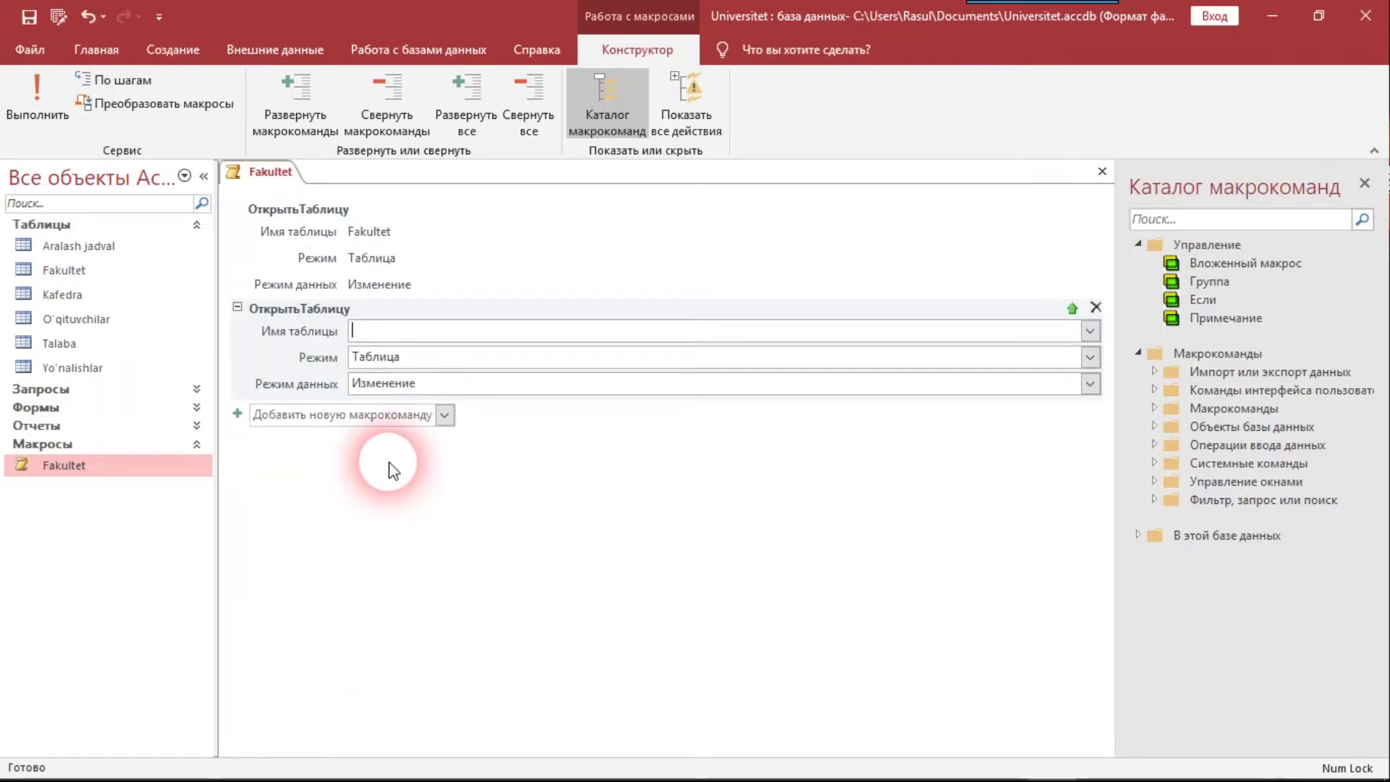
click(1090, 331)
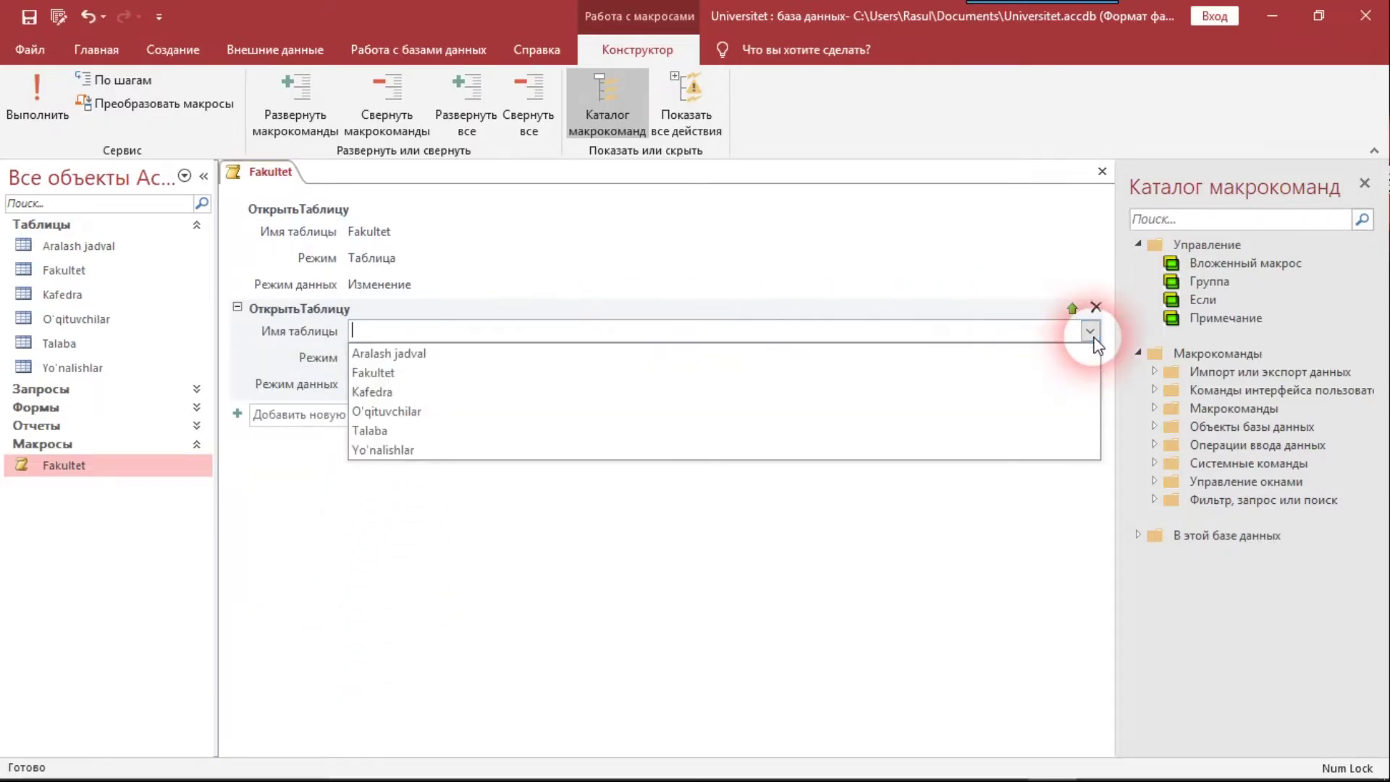
click(401, 391)
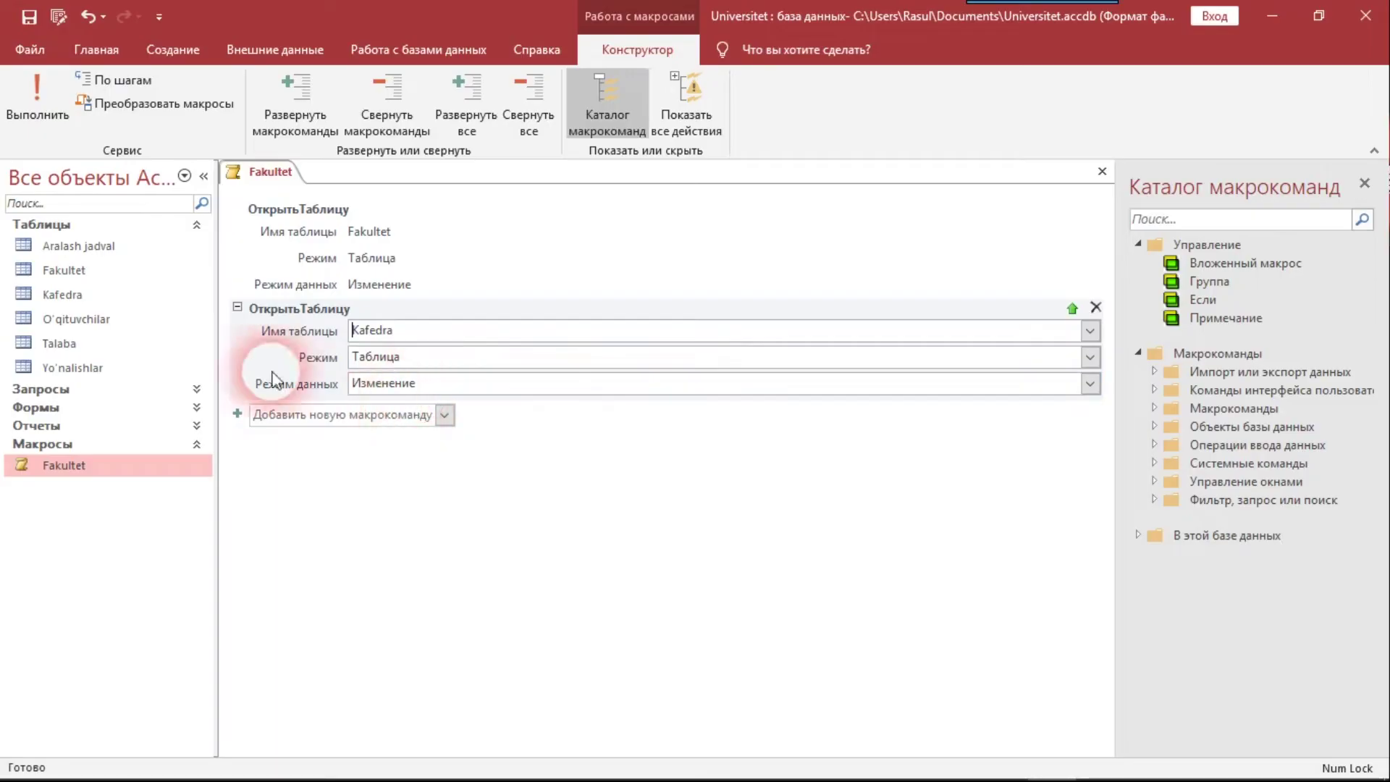
mouse_move(566, 384)
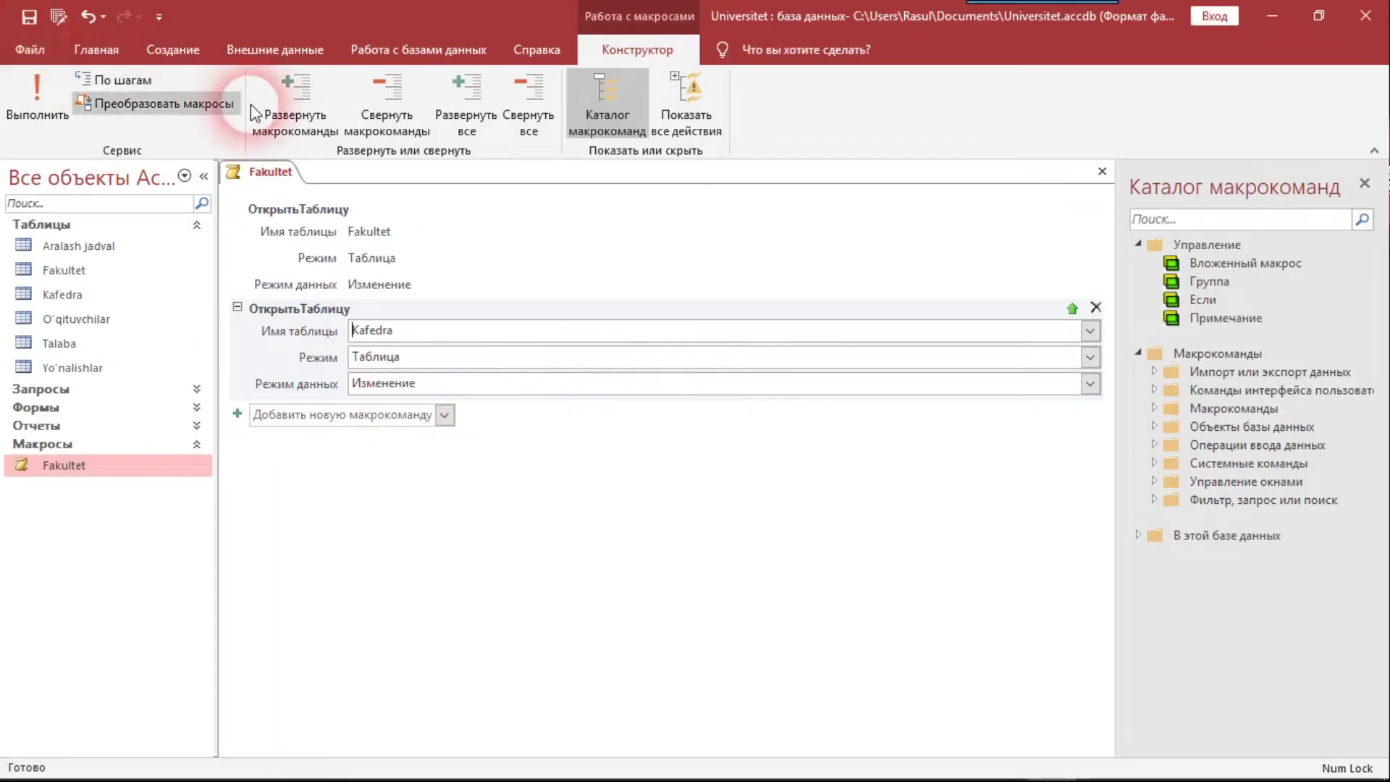
Close the Fakultet macro's design and run the macro to check the Fakultet and Kafedra tables, closing both after viewing
click(1105, 173)
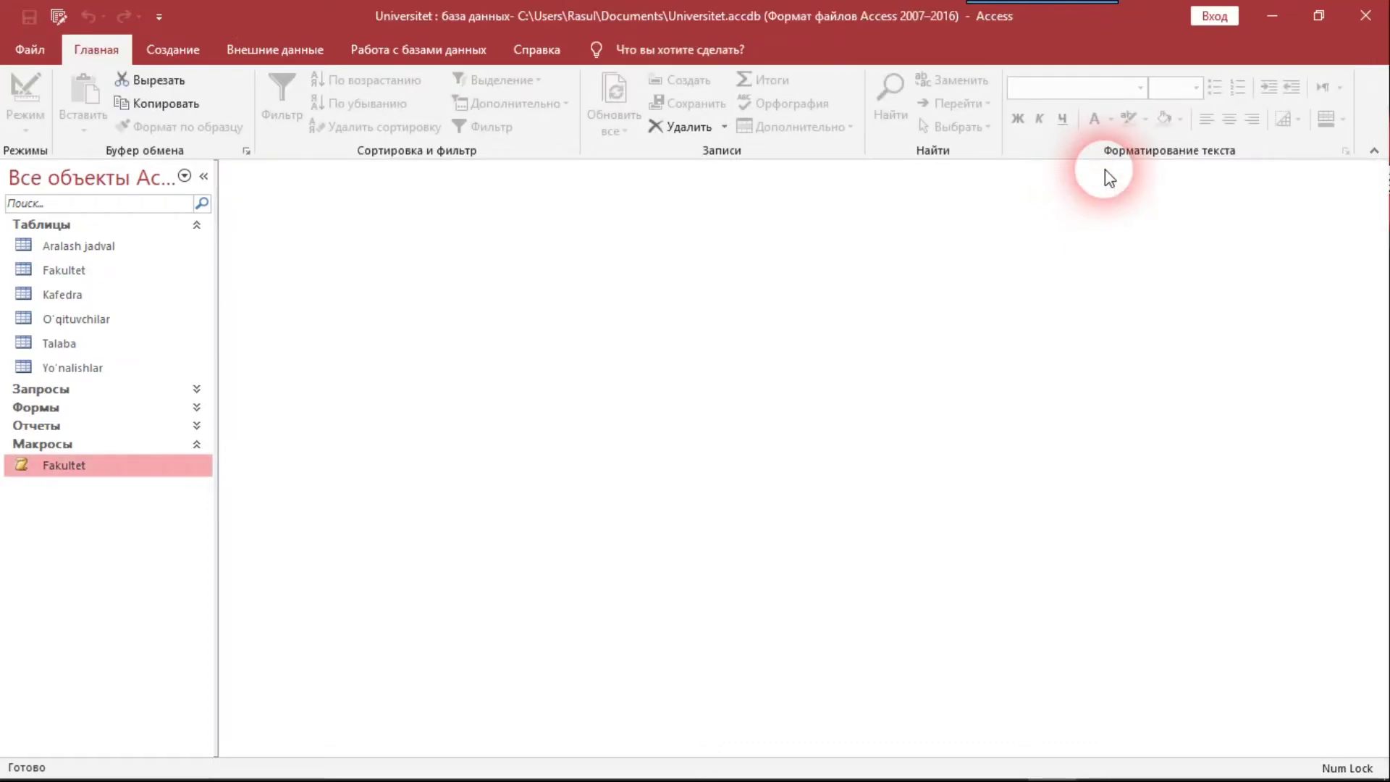
double_click(94, 470)
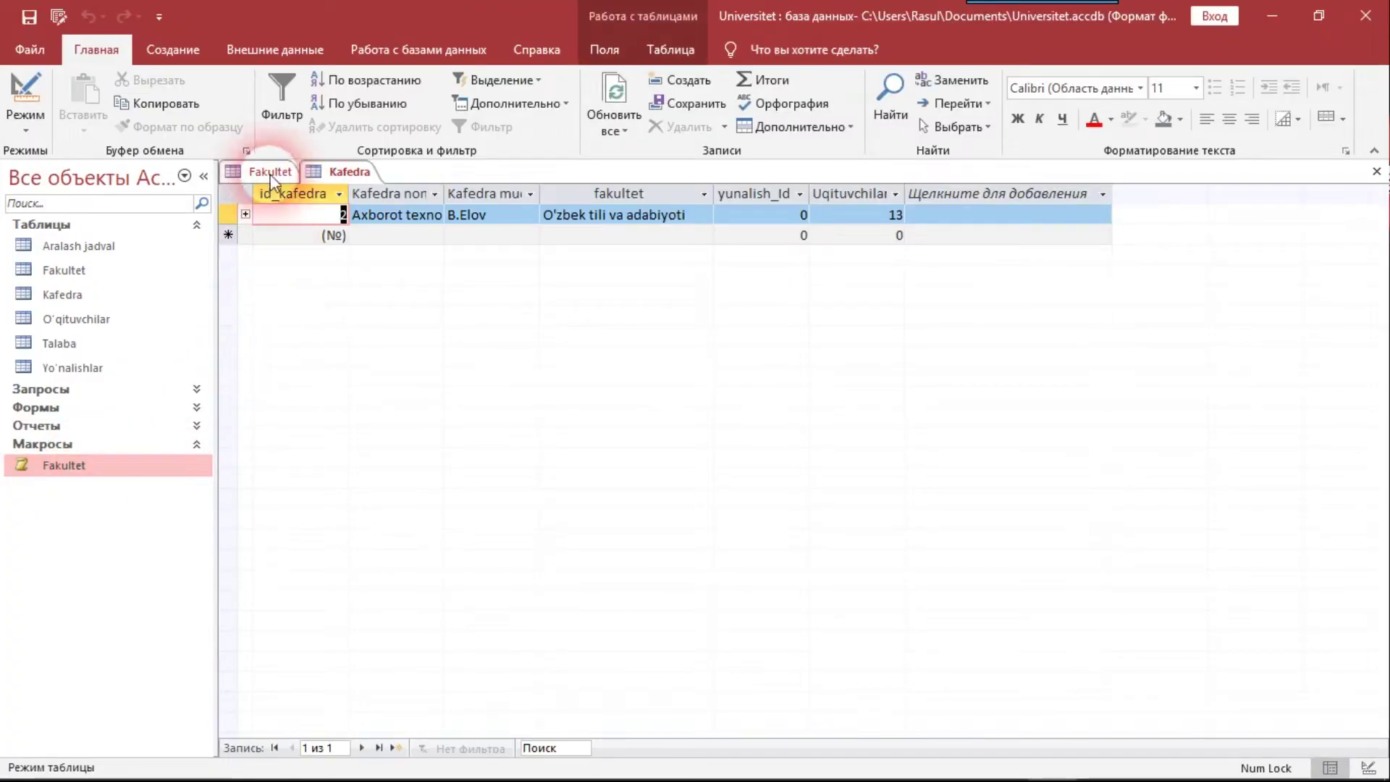
click(269, 174)
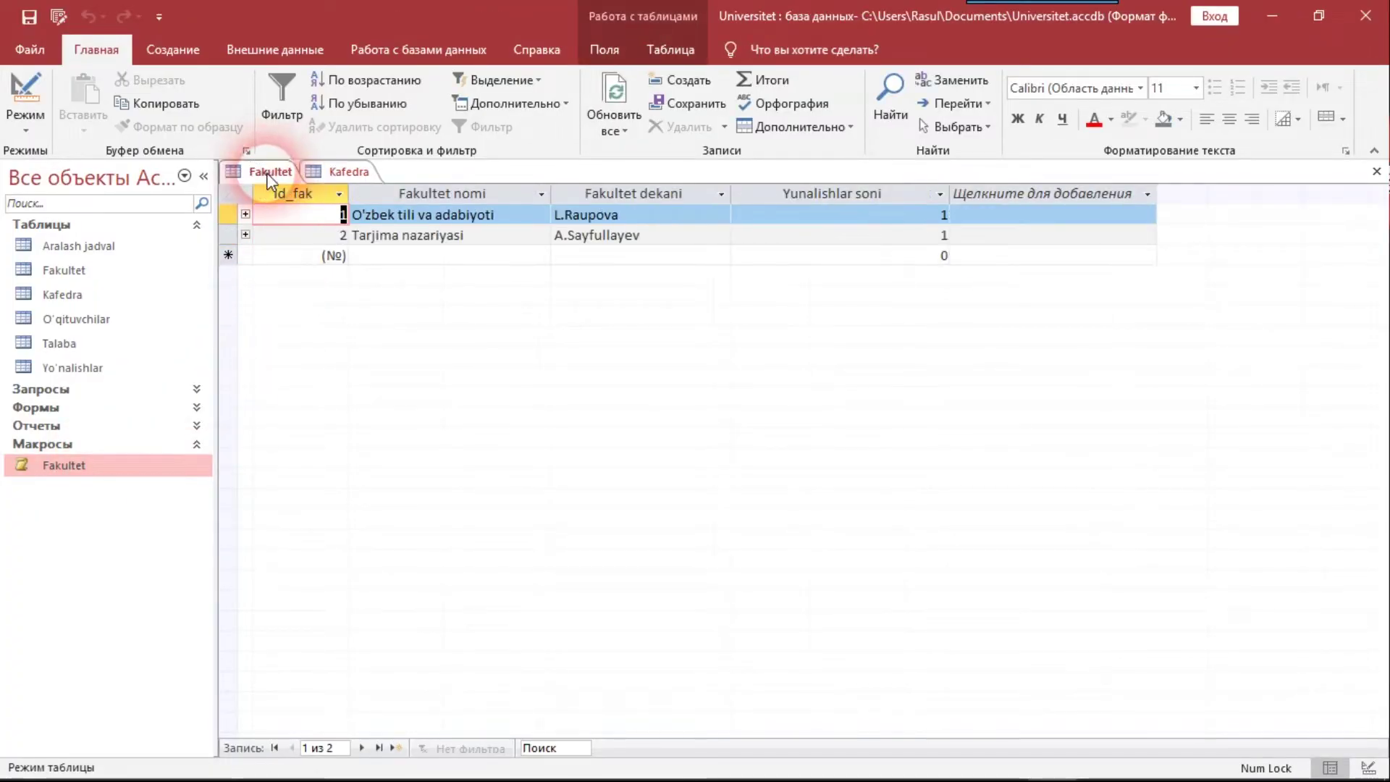
click(348, 175)
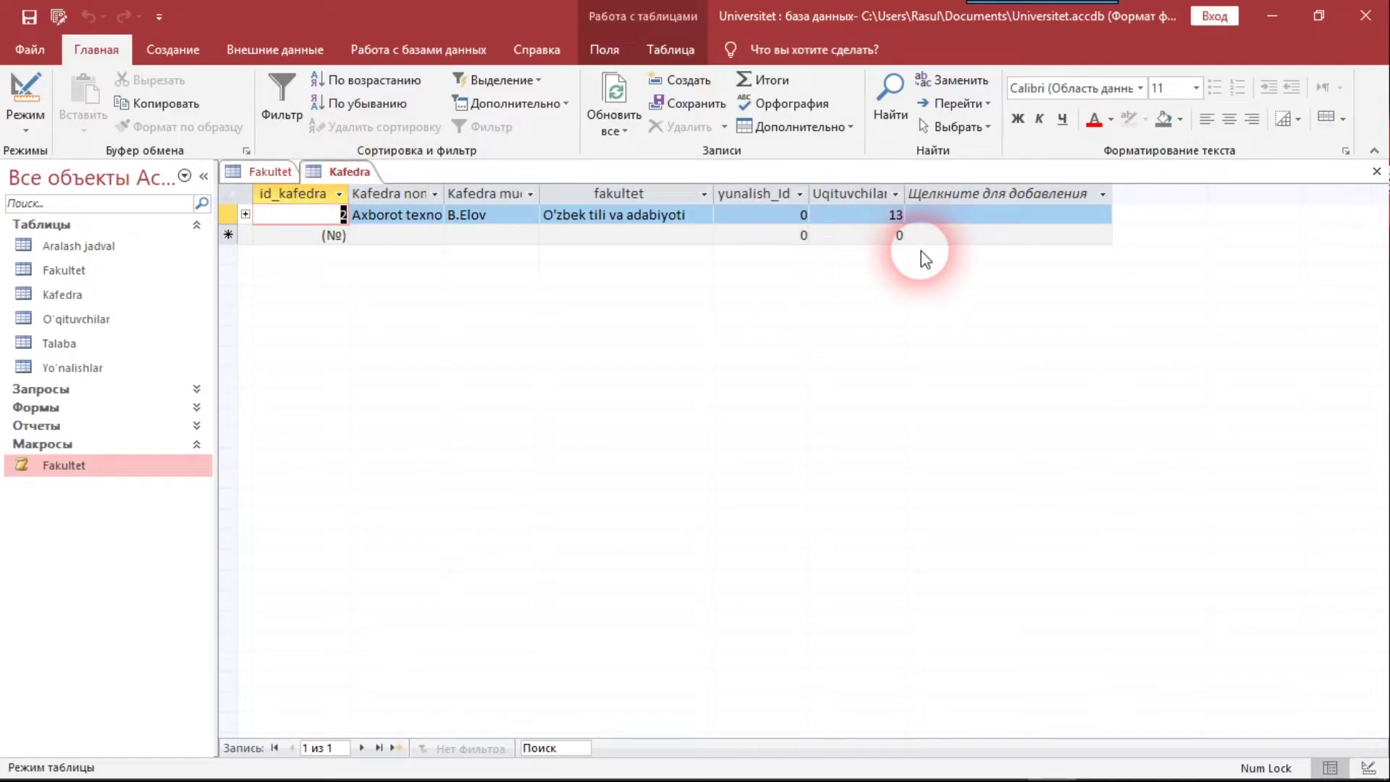
click(1377, 171)
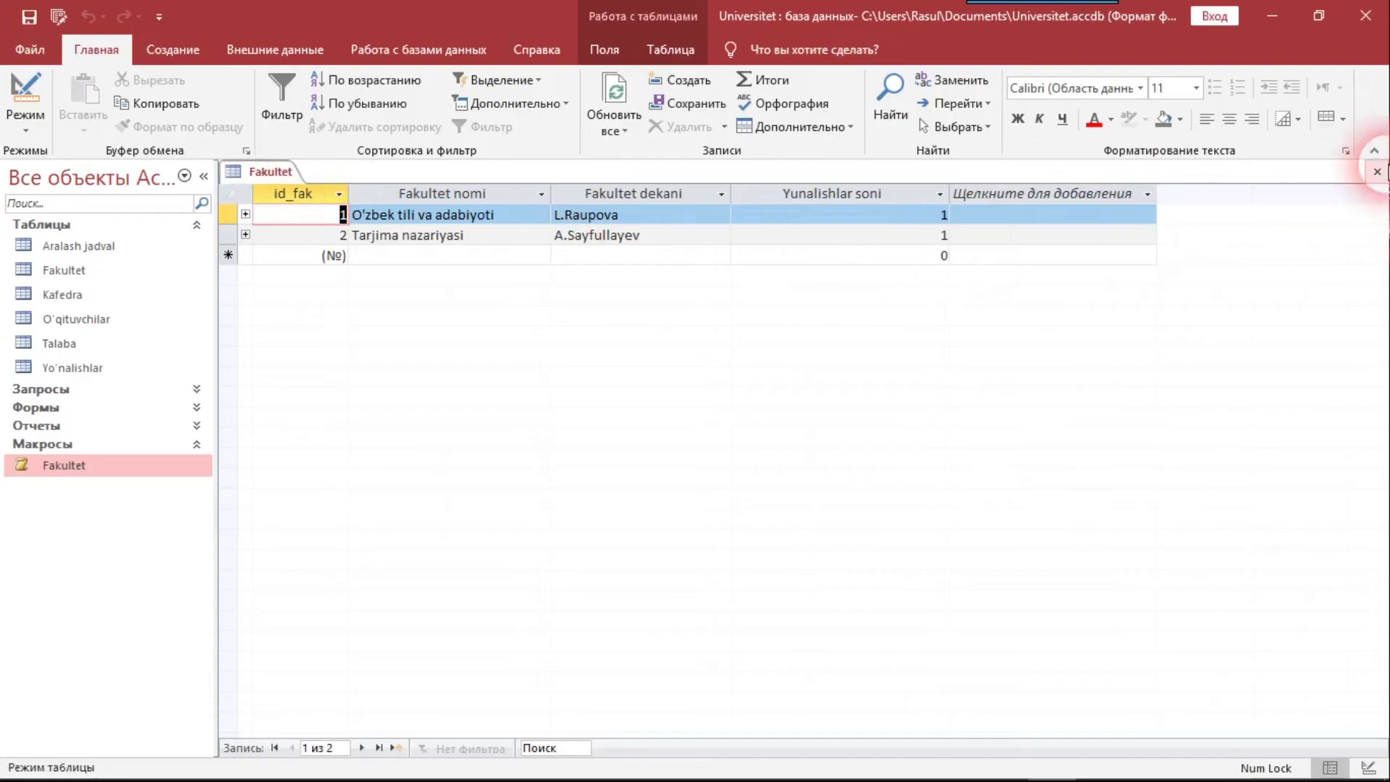
click(1377, 172)
Open the Fakultet macro in design view and collapse both ОткрытьТаблицу actions to single lines
right_click(61, 467)
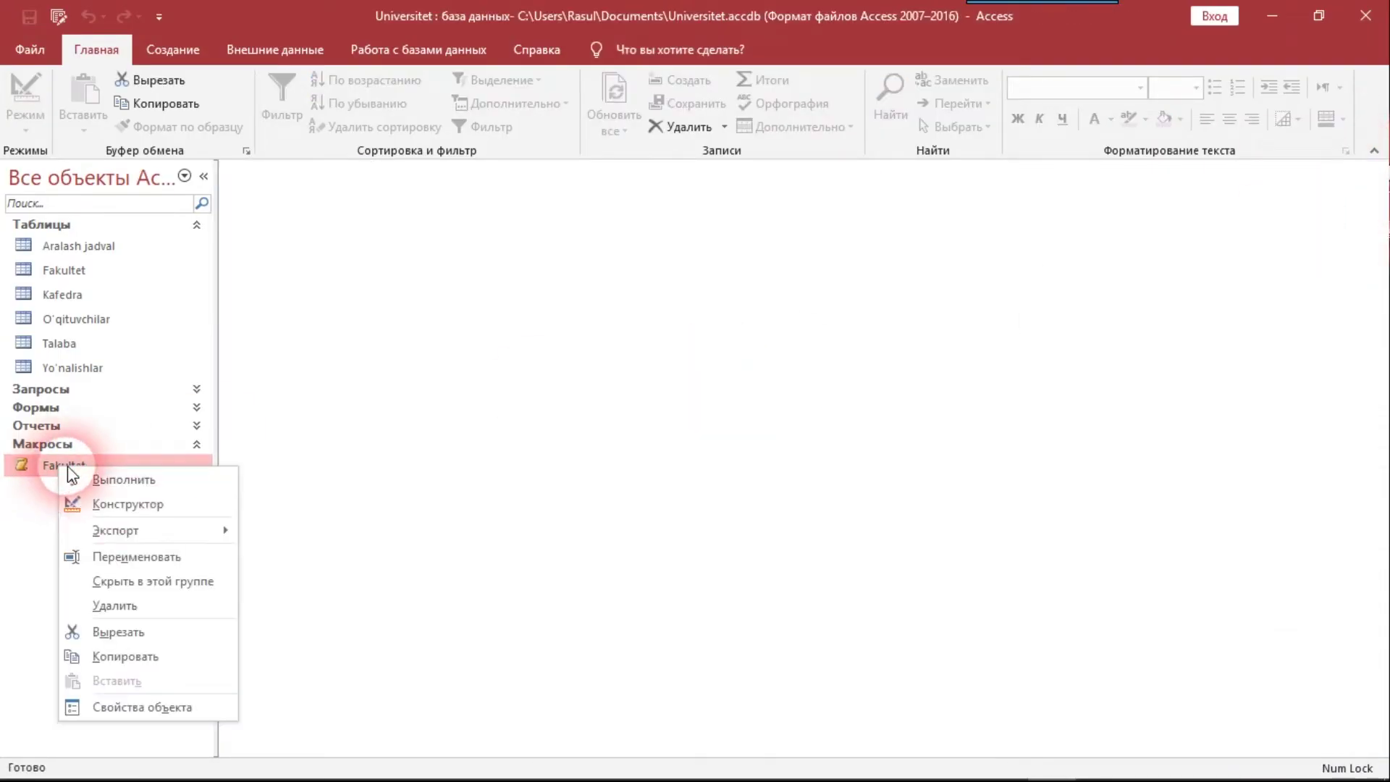
click(118, 500)
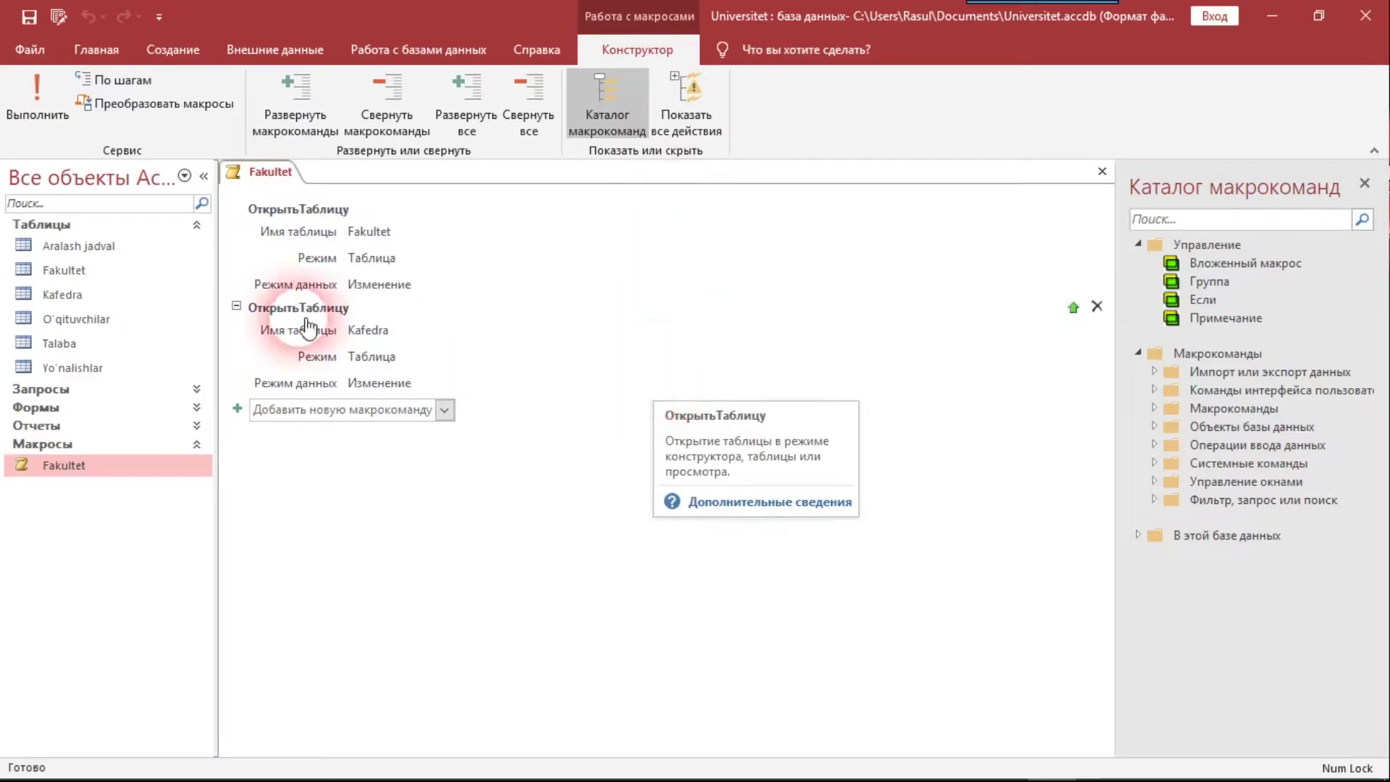
click(230, 214)
click(236, 208)
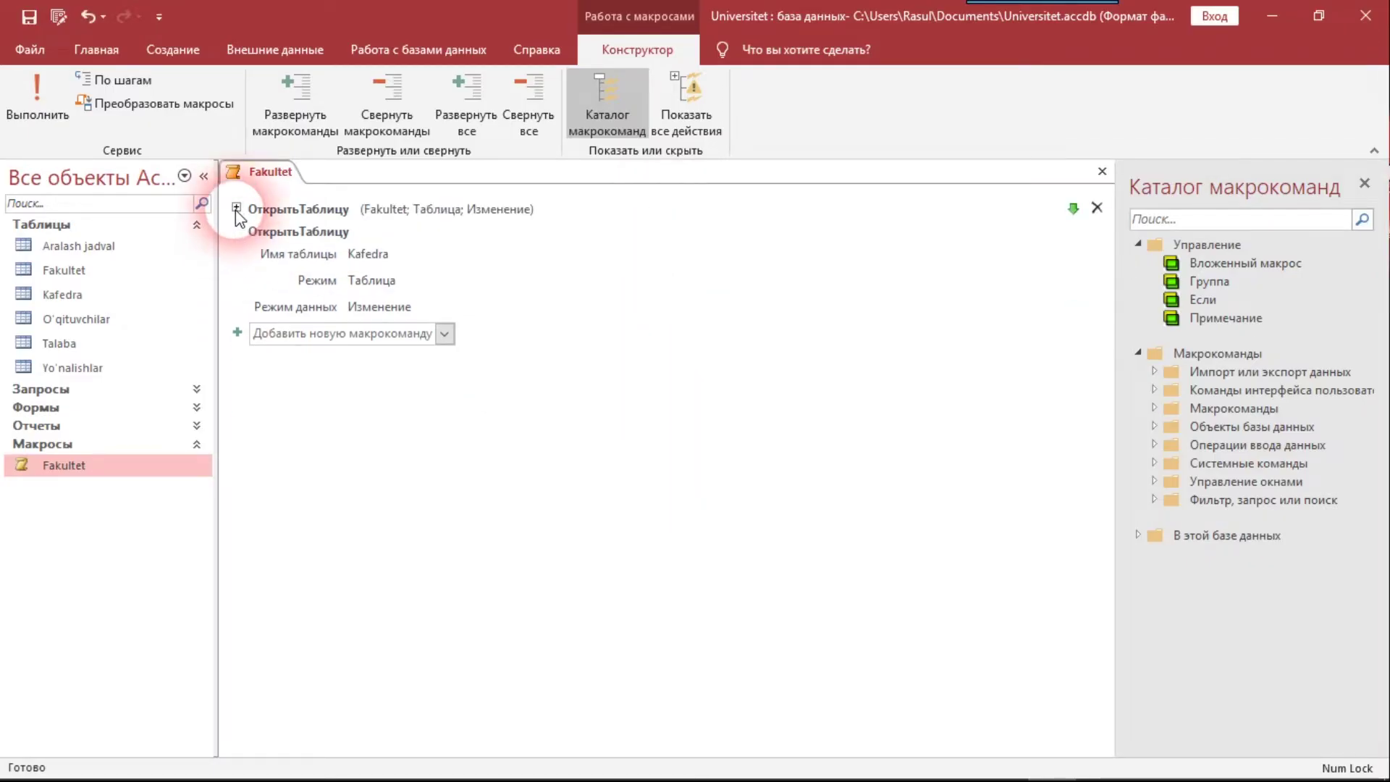
click(239, 235)
click(237, 231)
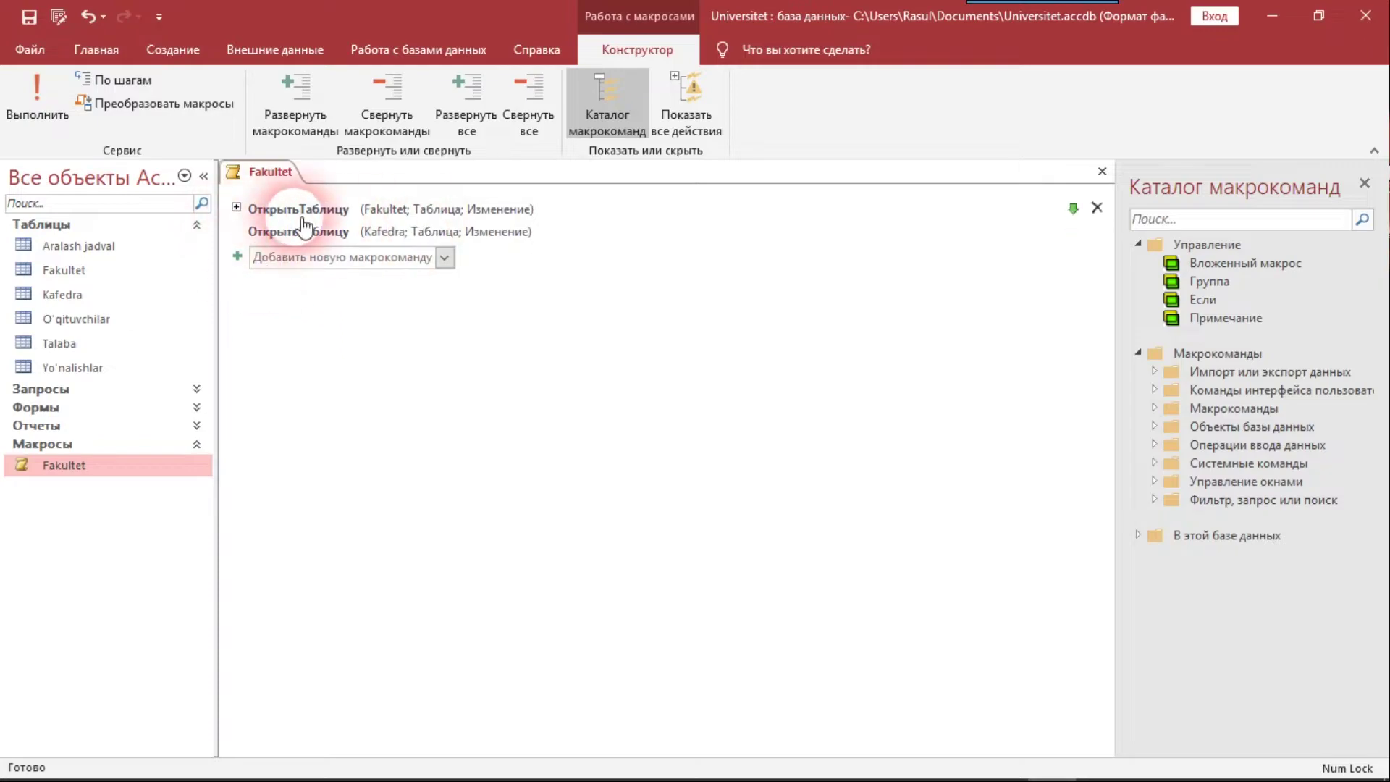
Delete the ОткрытьТаблицу action for the Kafedra table from the macro and close the macro design
click(588, 246)
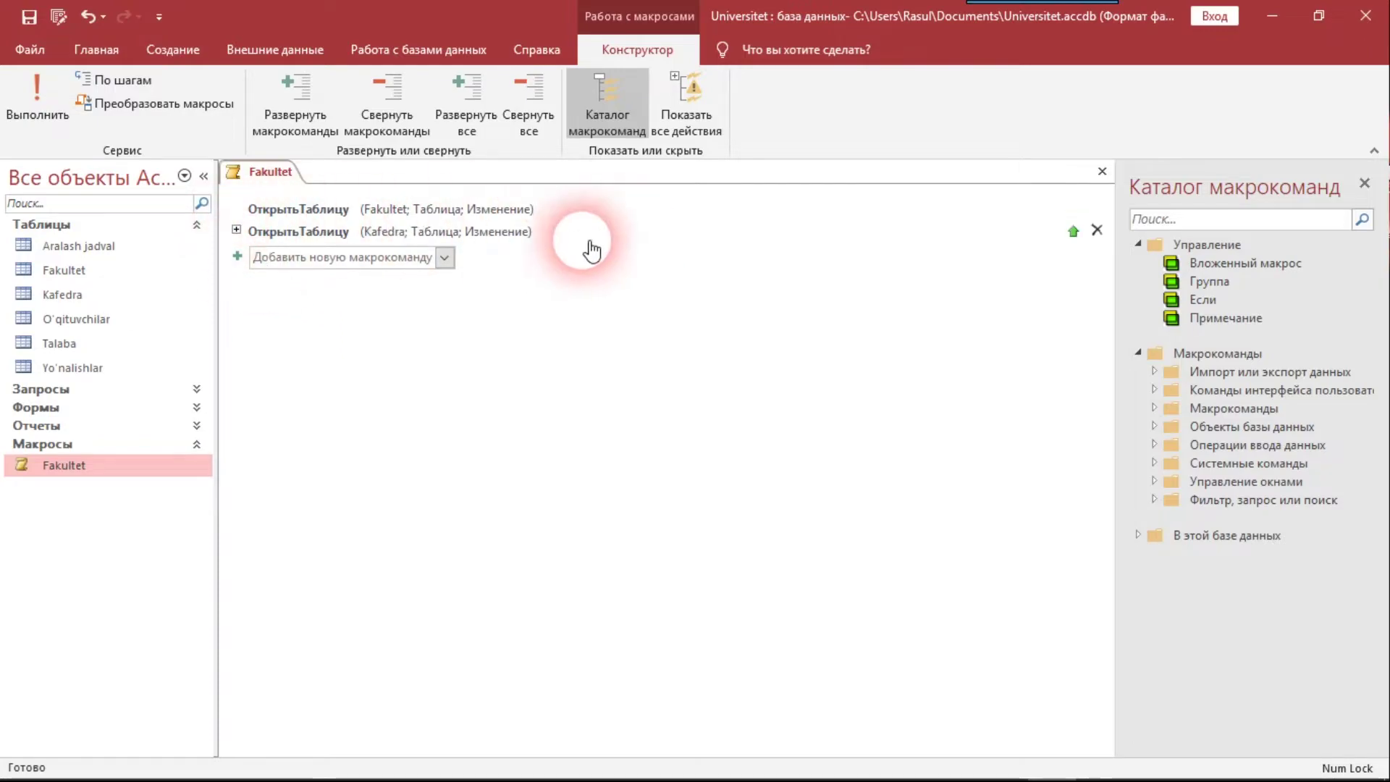
click(1096, 231)
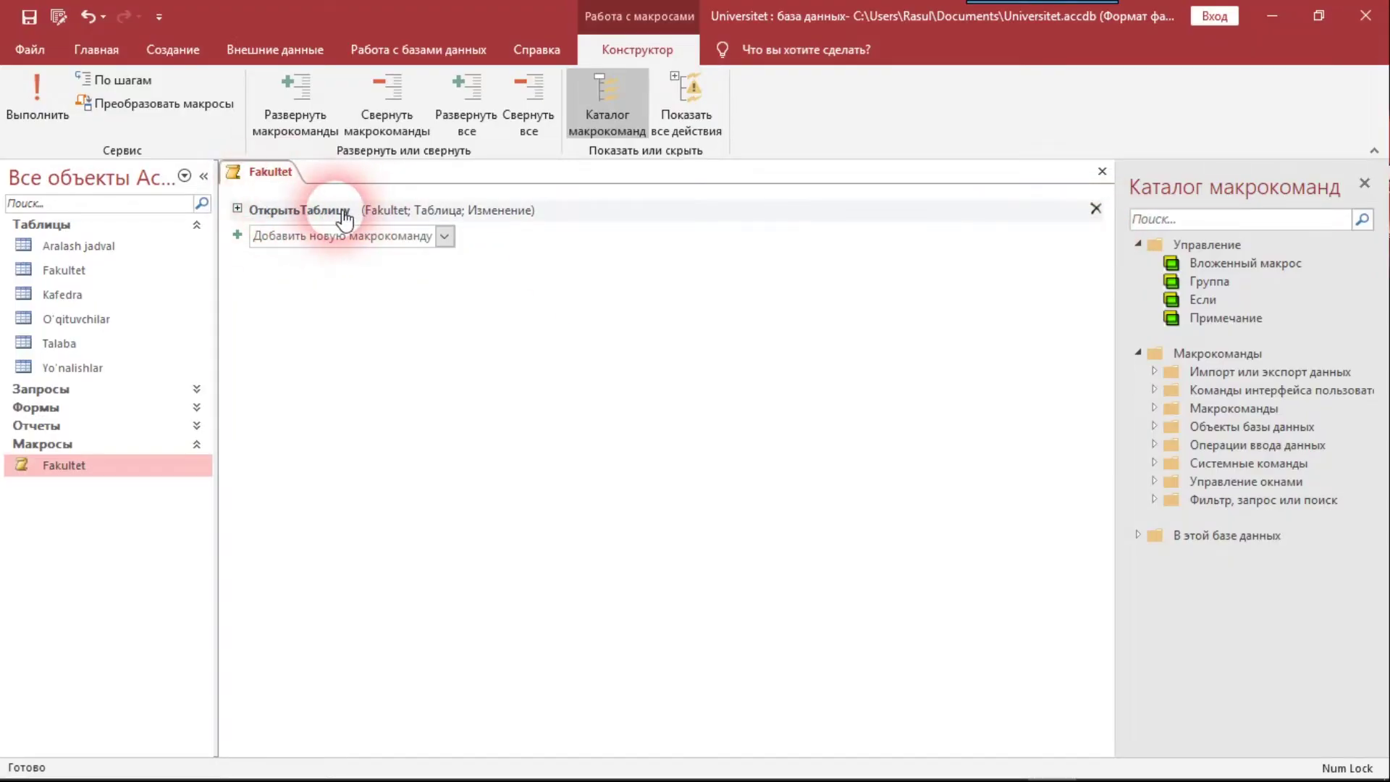
mouse_move(333, 223)
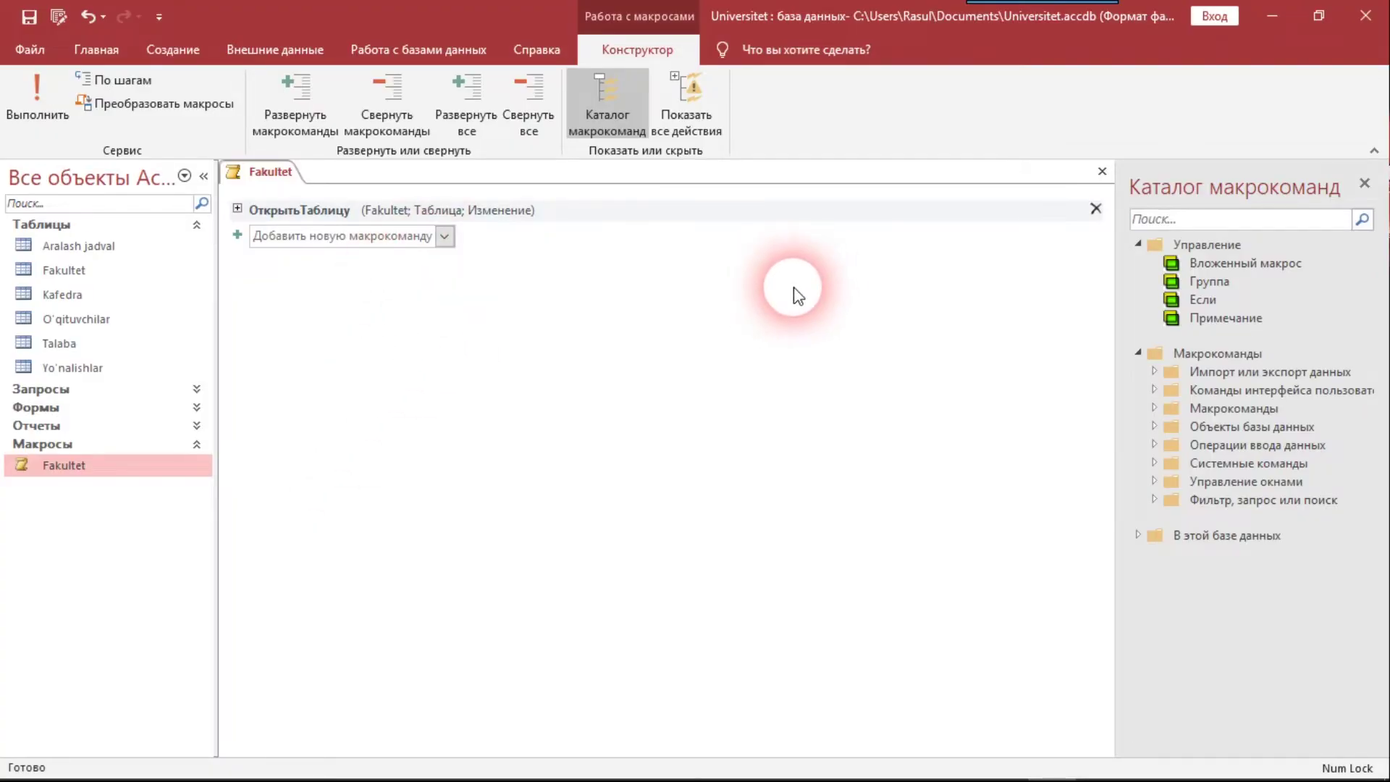
click(1102, 171)
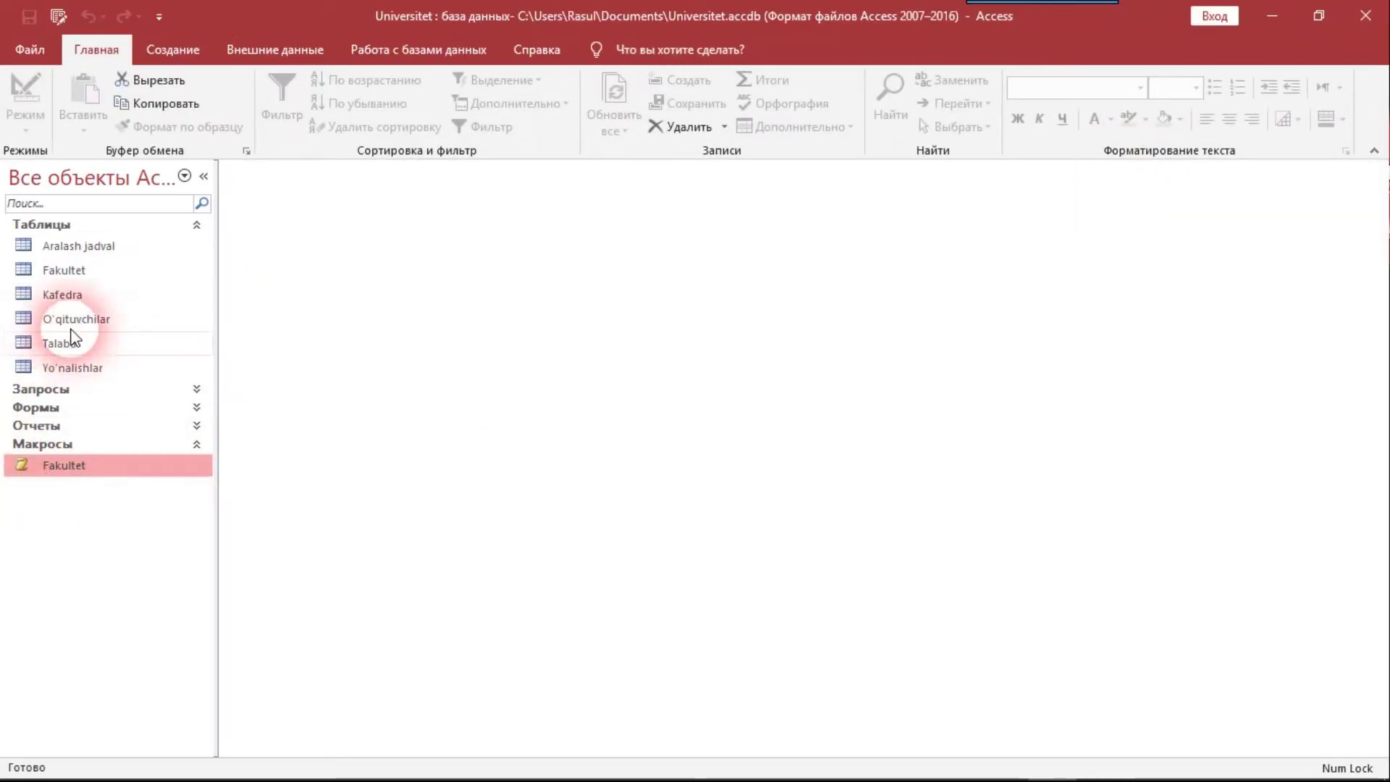
Create a new macro and add an ОткрытьЗапрос action to it
click(183, 58)
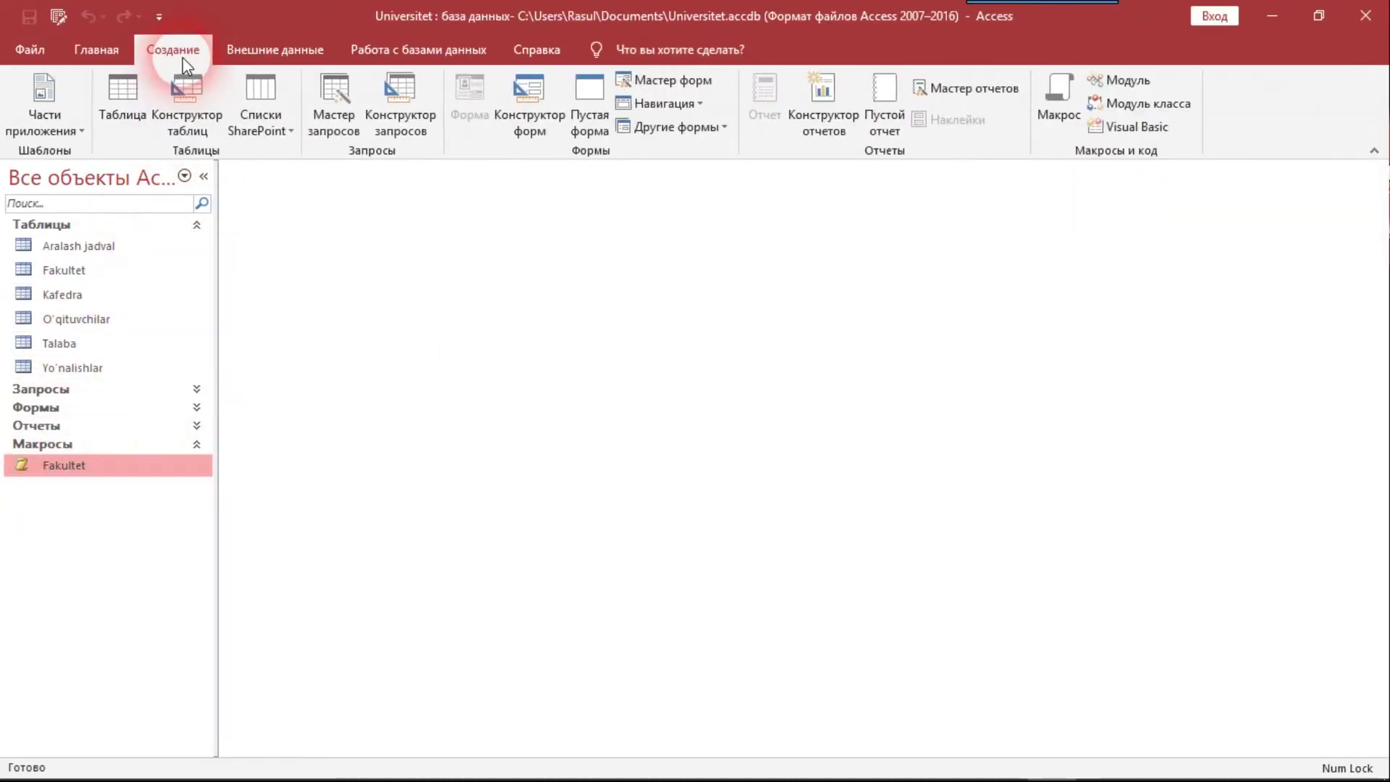
click(1058, 102)
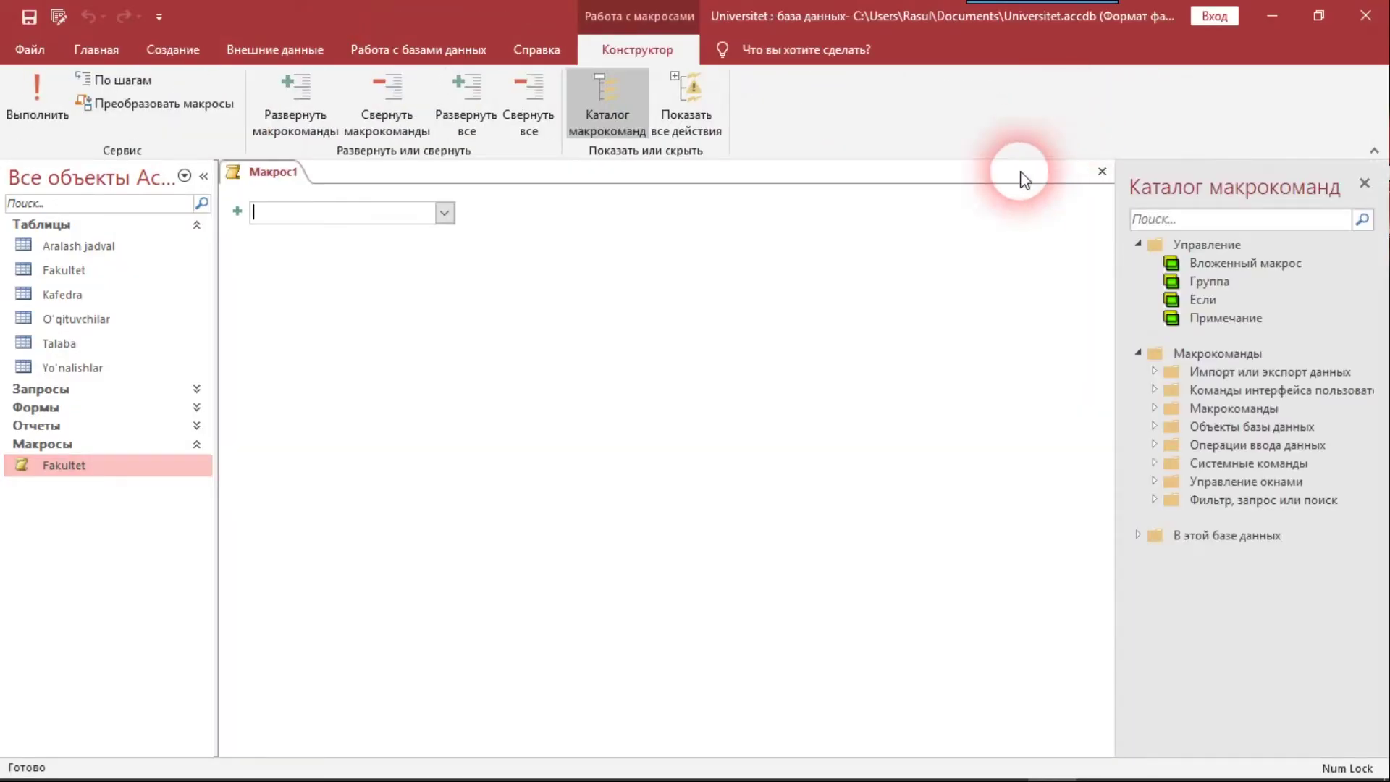
click(444, 213)
scroll(397, 548, down, 2)
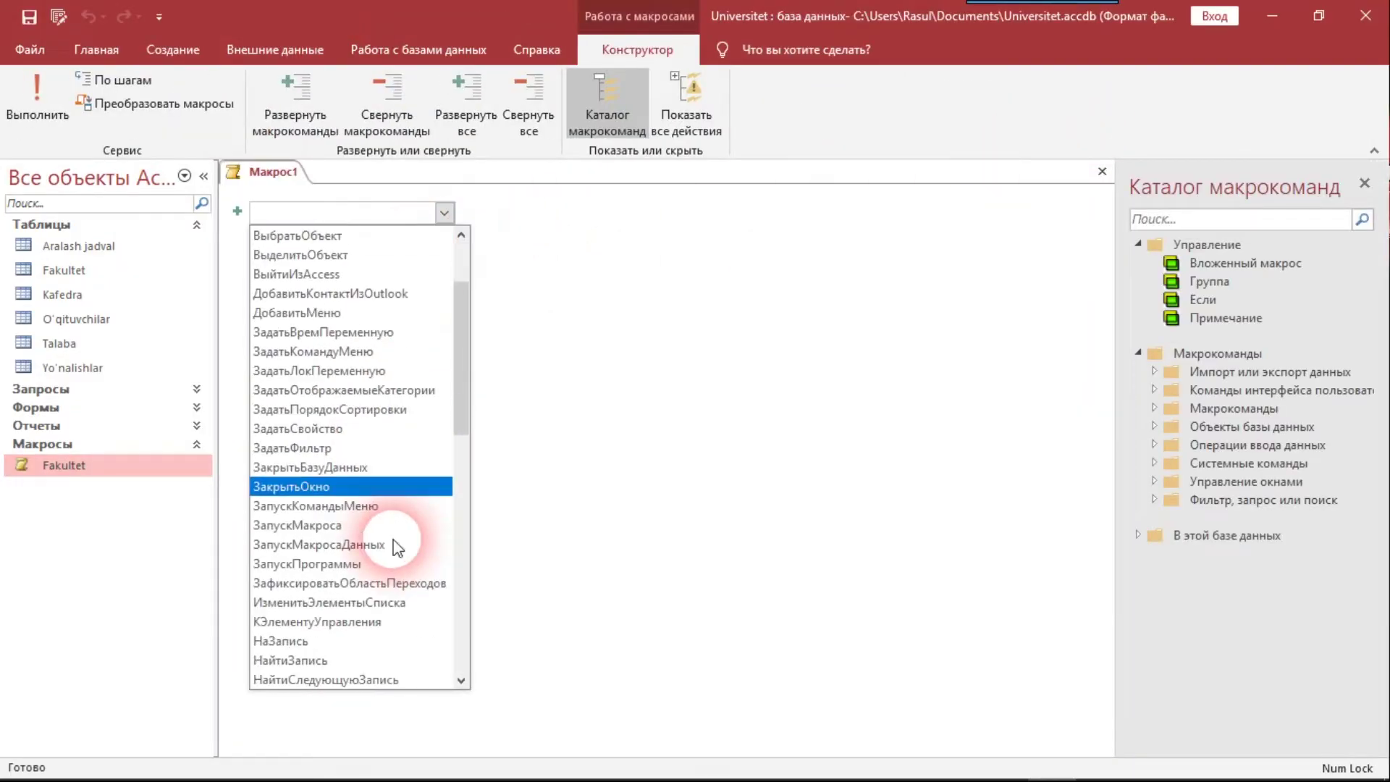
scroll(397, 548, down, 5)
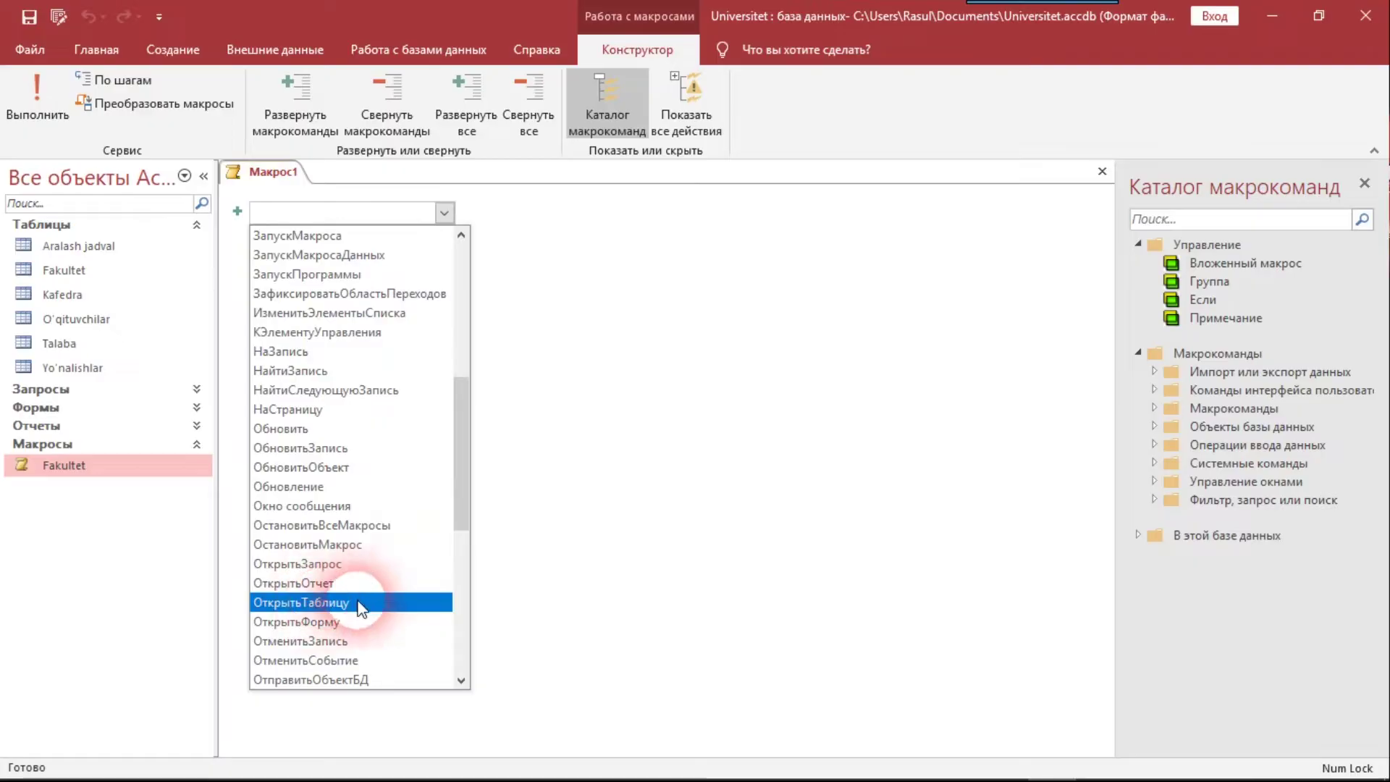
click(324, 564)
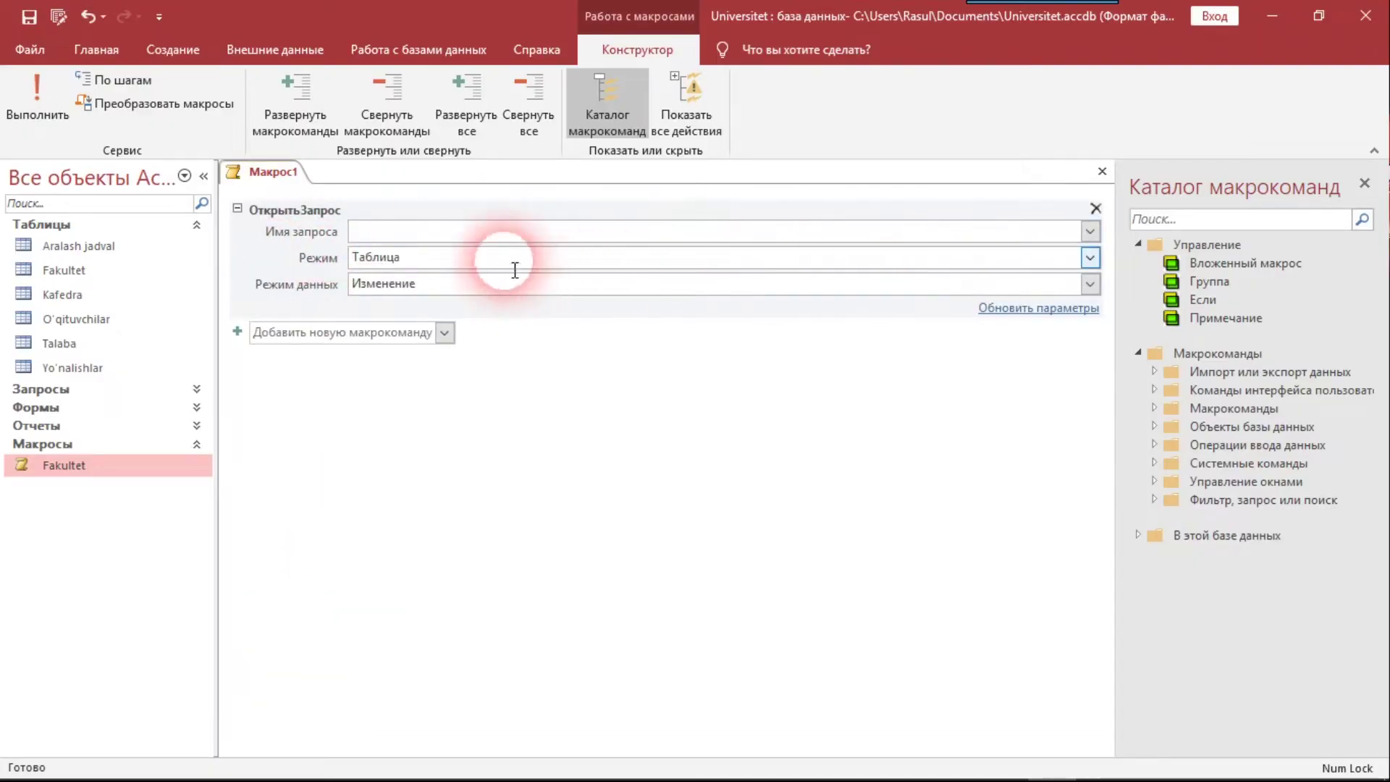
Expand the Запросы object group for reference and set the action's query name to HIsoblanadigan surov
click(1090, 231)
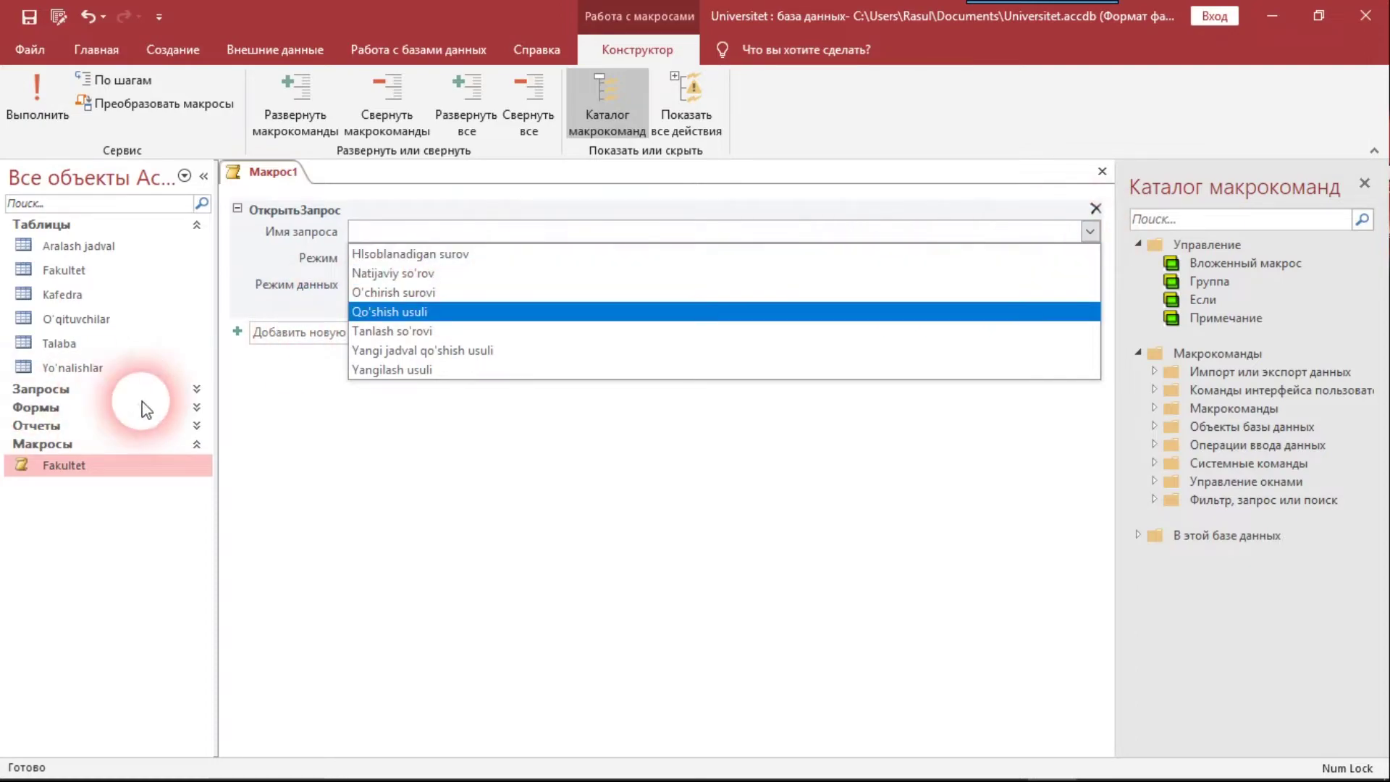
click(196, 390)
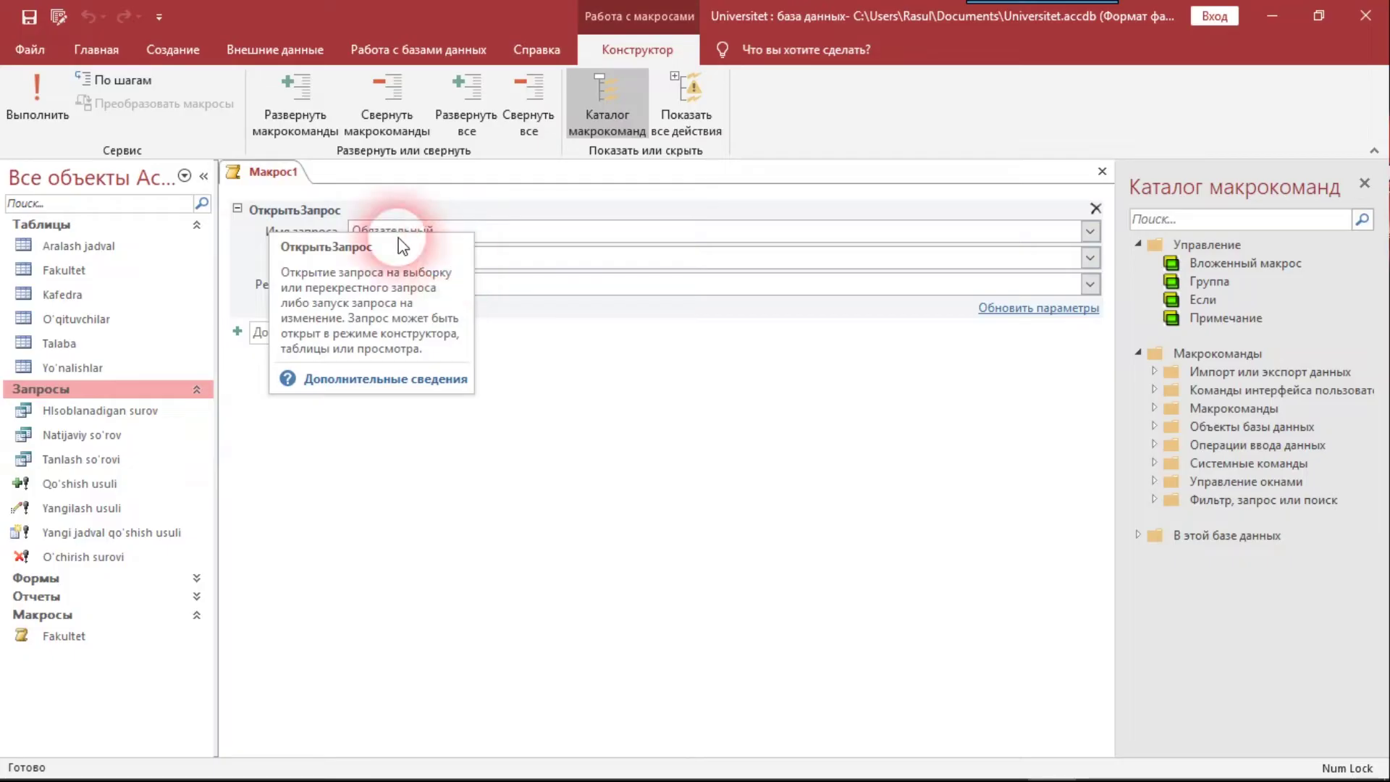
click(1089, 231)
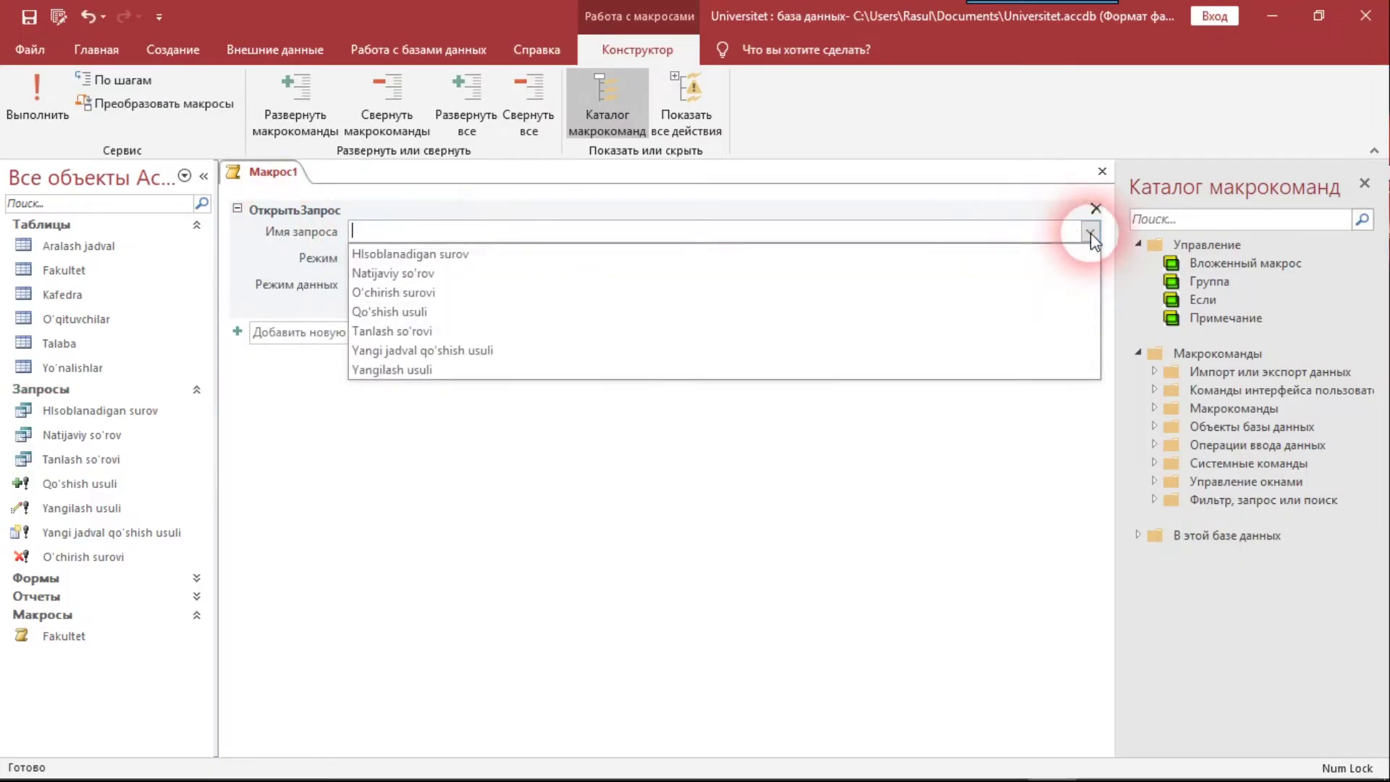
click(649, 255)
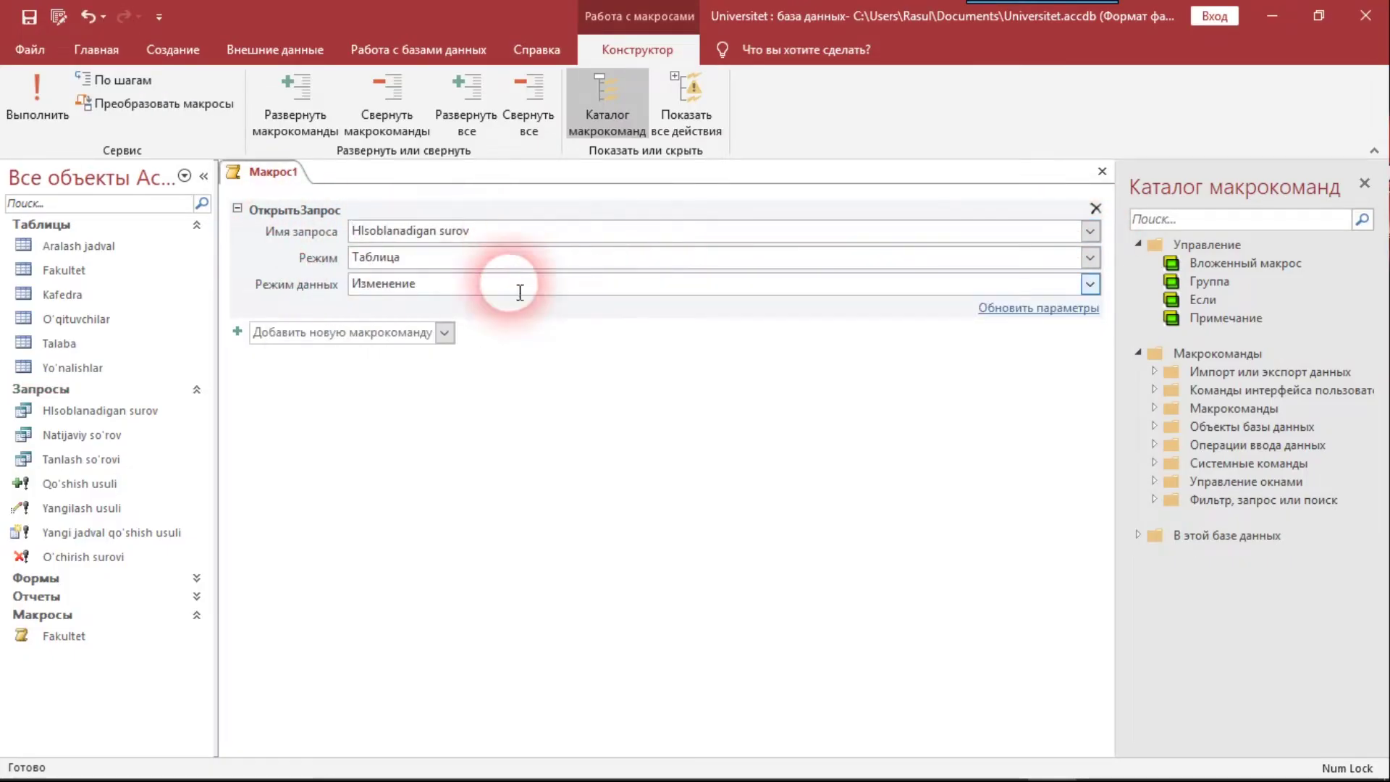
Save the query macro as HIsoblanadigan surov and close it, collapsing the Запросы object group
click(26, 26)
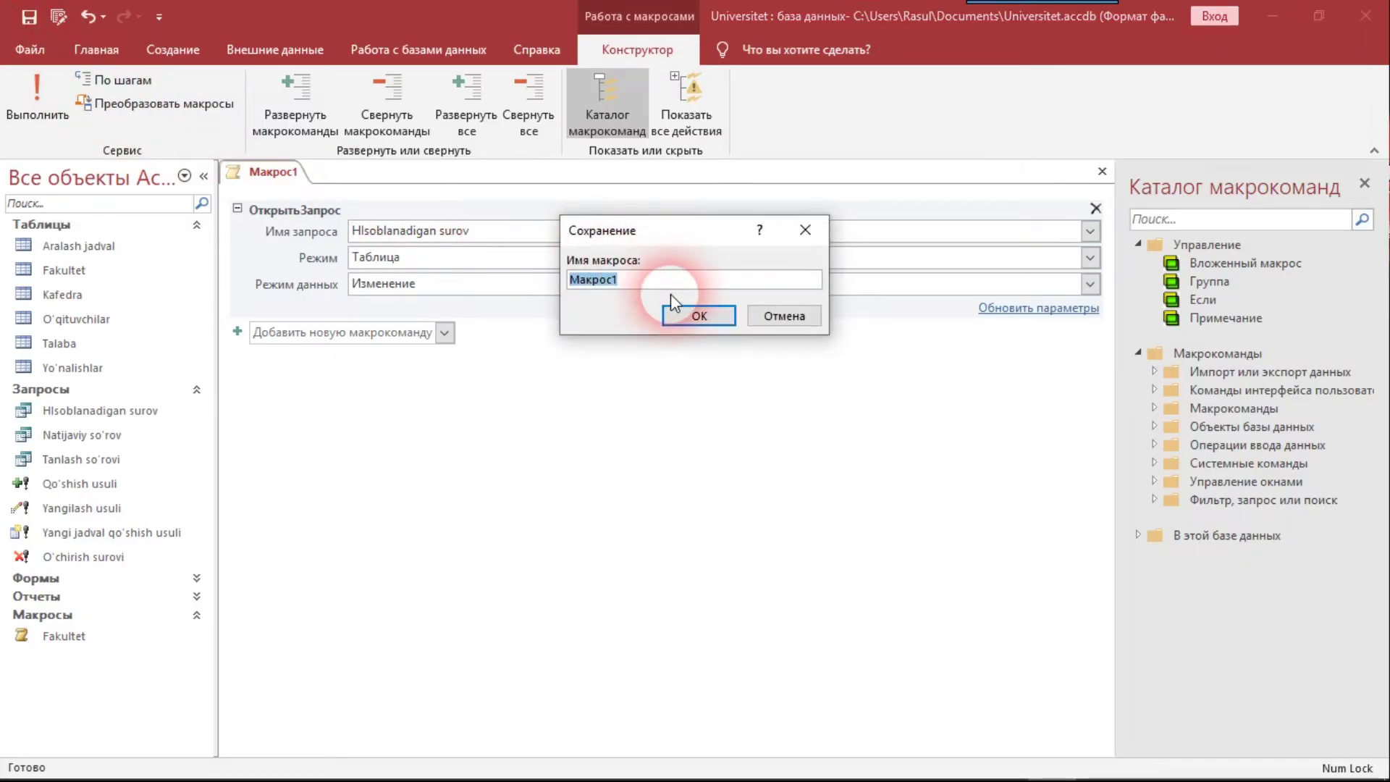
text(HIsoblanadigan surov)
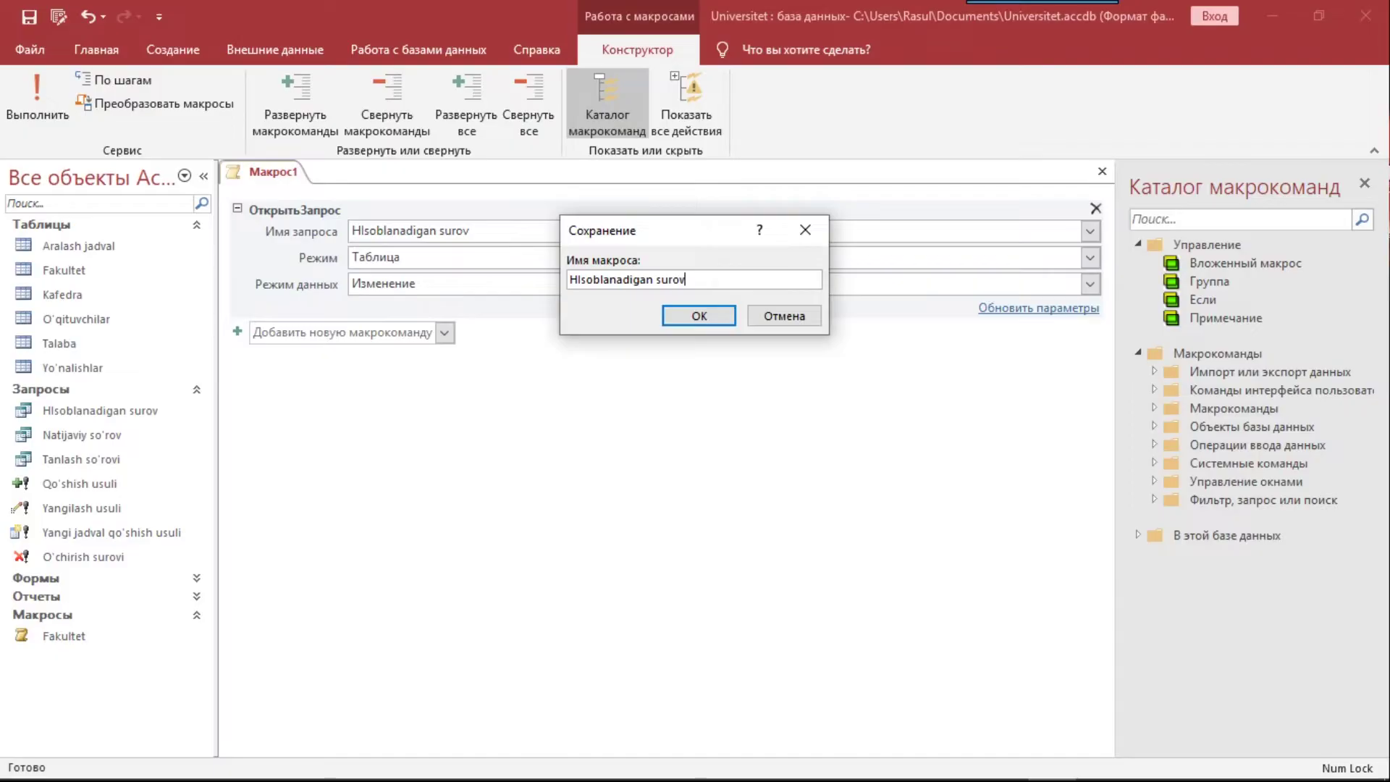
click(706, 315)
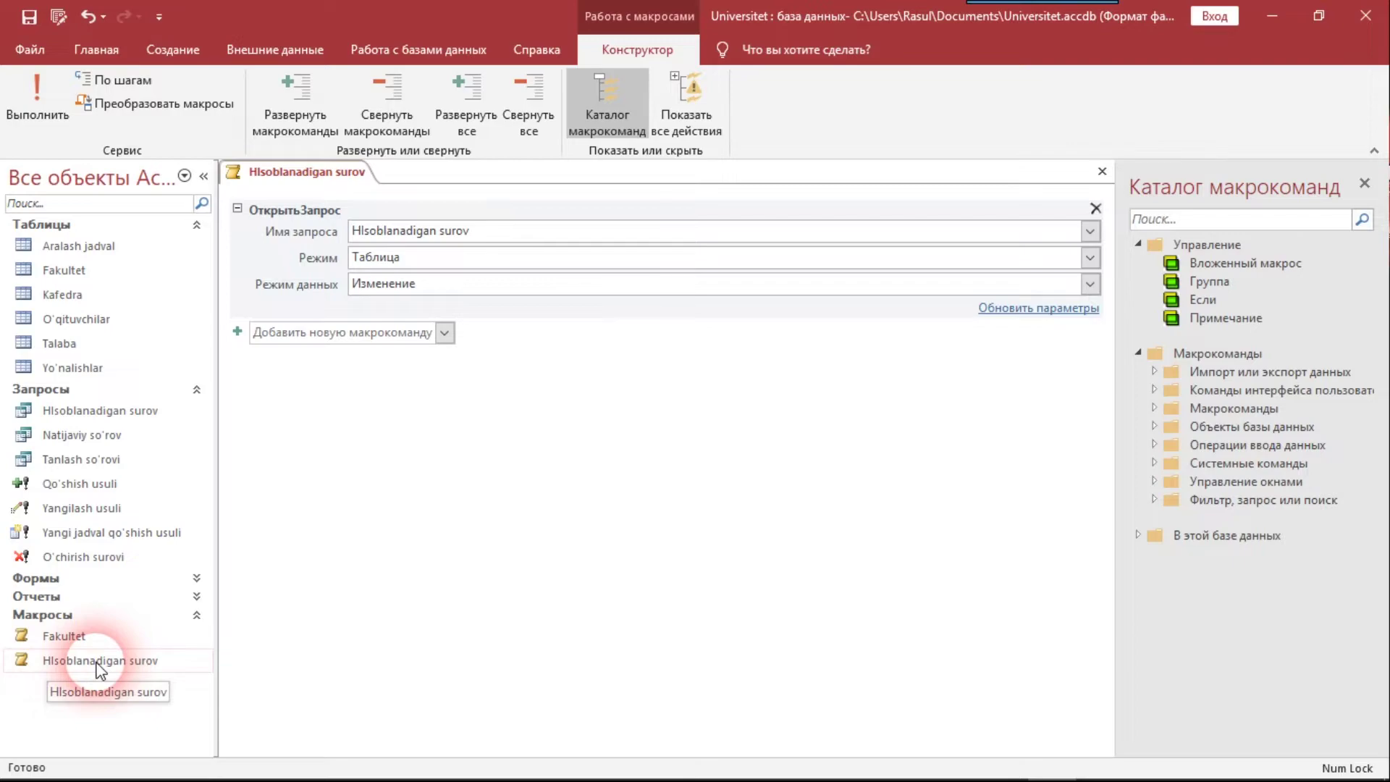
click(1102, 172)
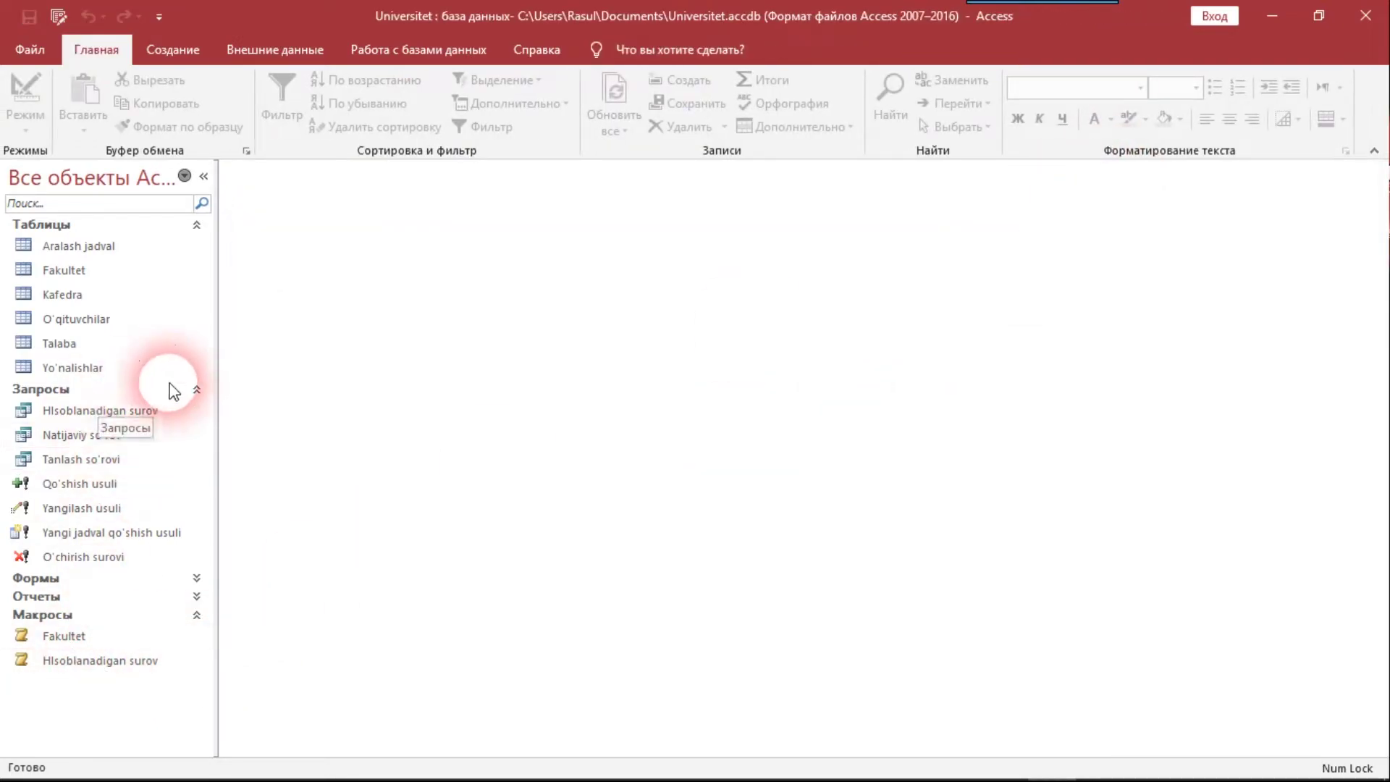
click(197, 389)
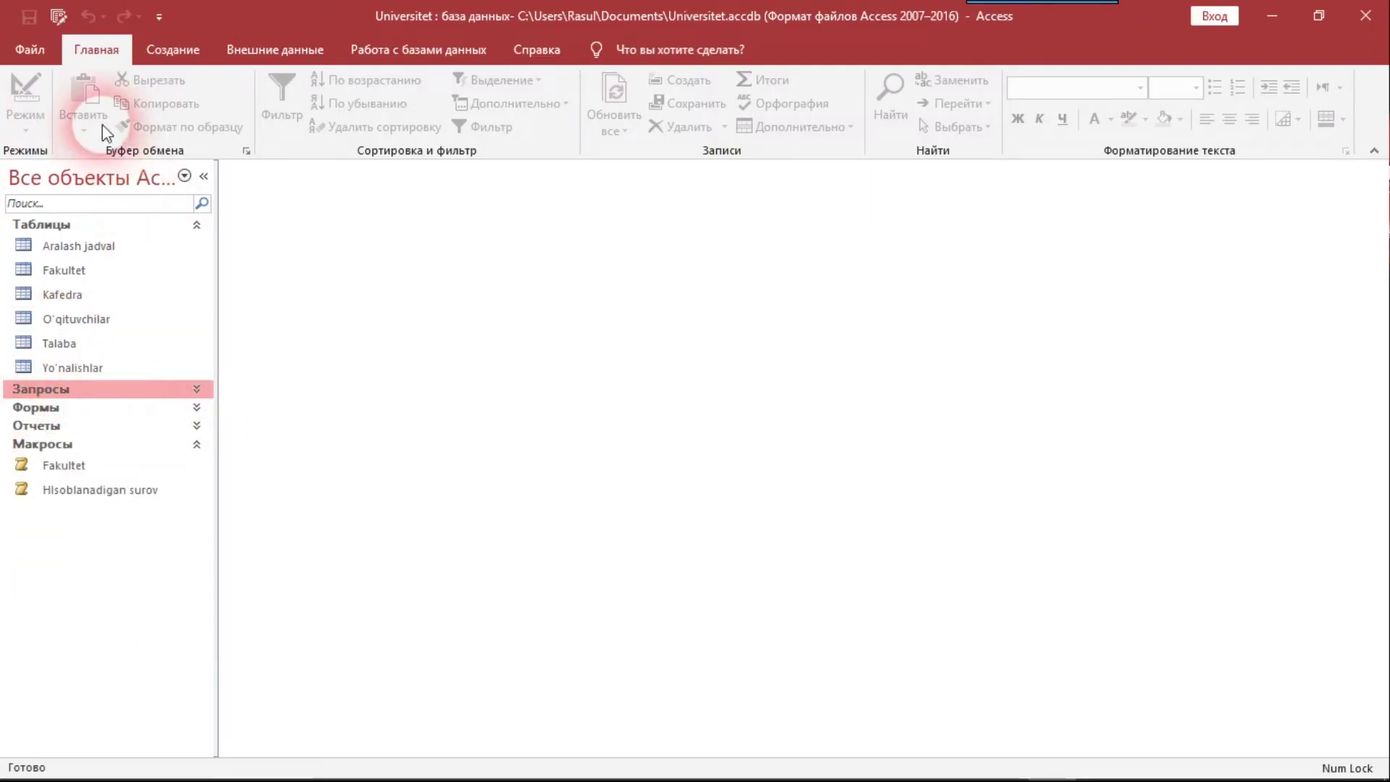
Create another new macro with an ОткрытьФорму action and set its form name to Fakultet
click(206, 54)
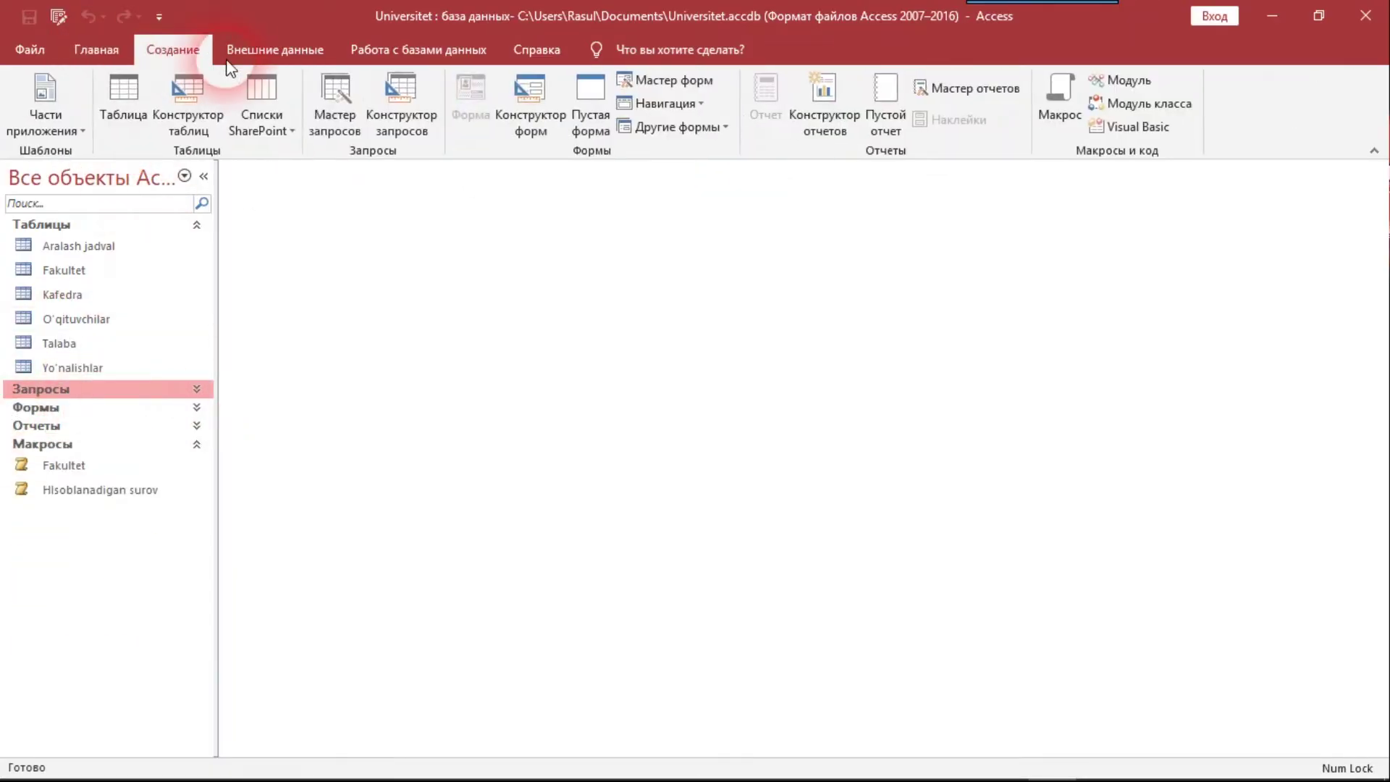
click(1058, 105)
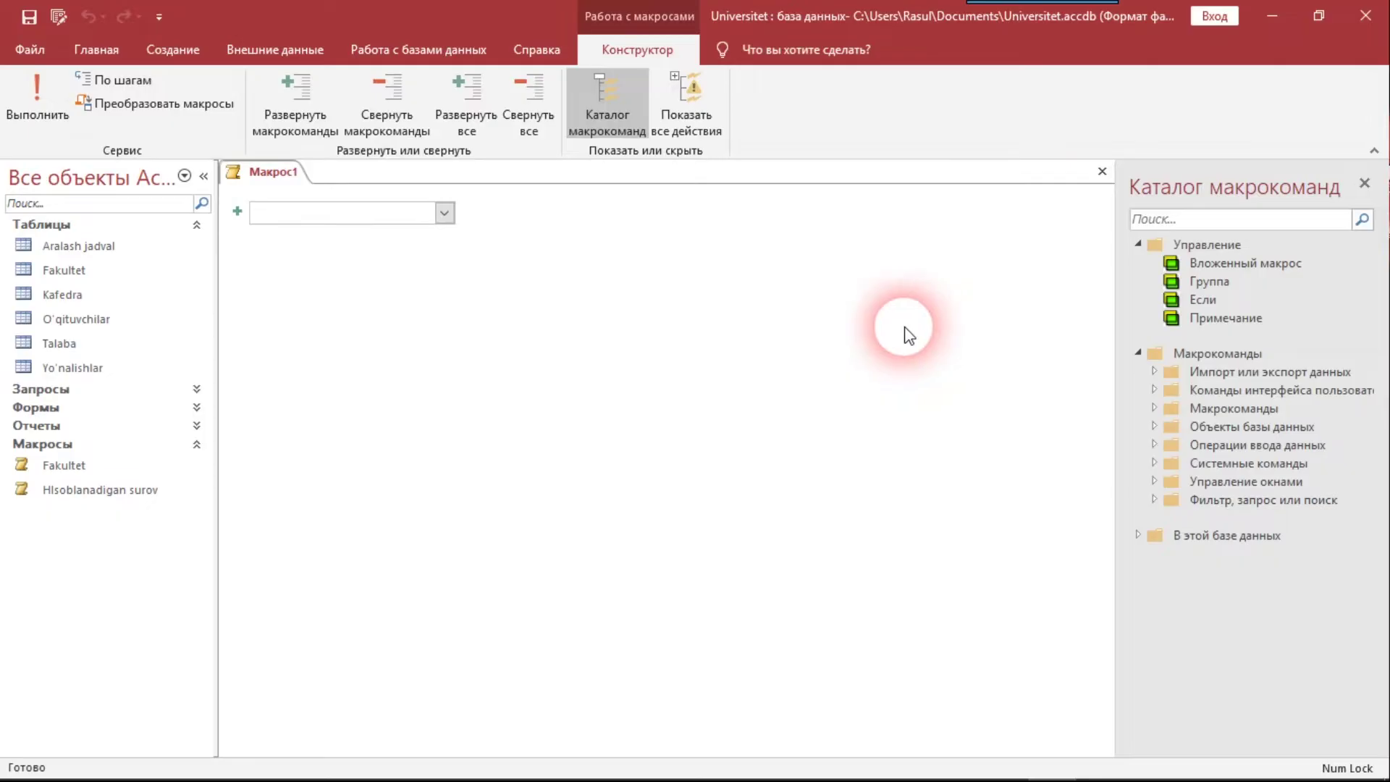
click(444, 213)
scroll(367, 543, down, 6)
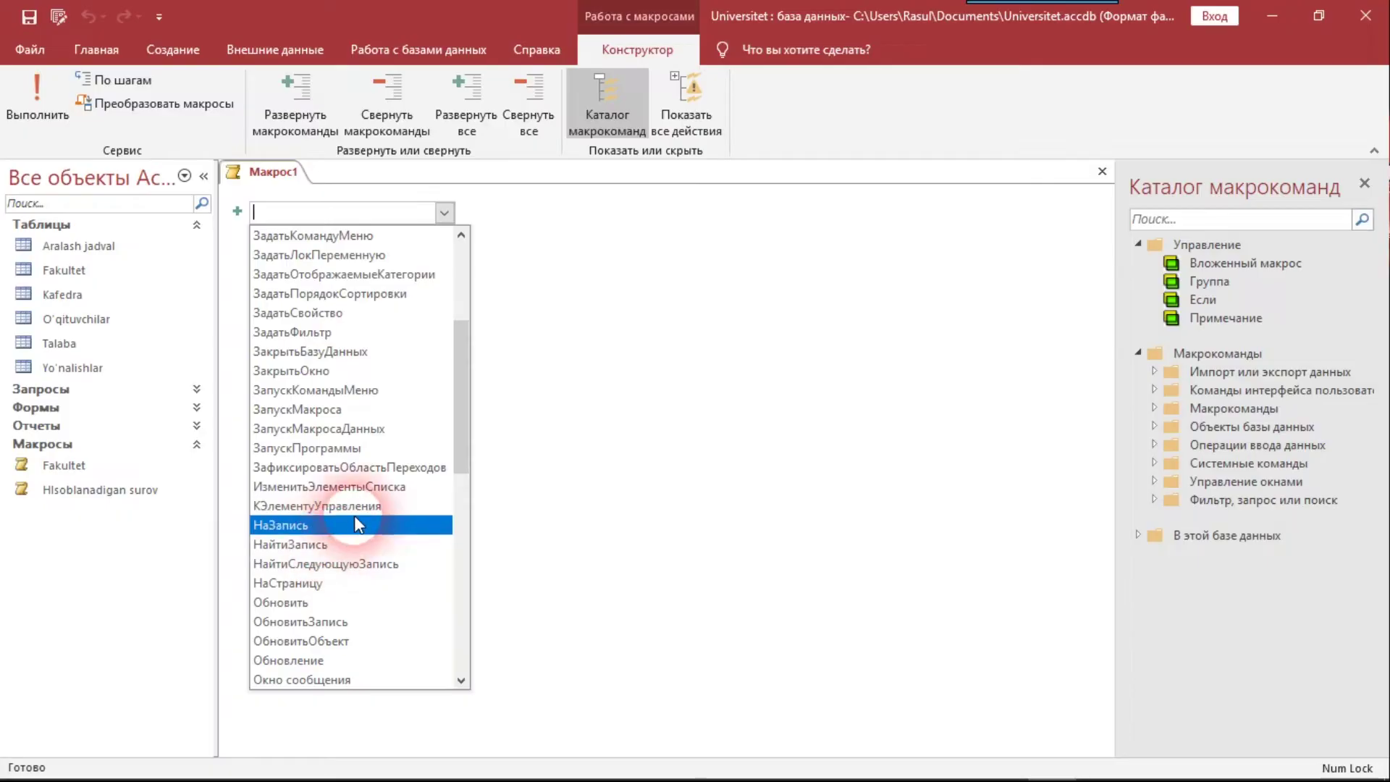
scroll(345, 642, down, 1)
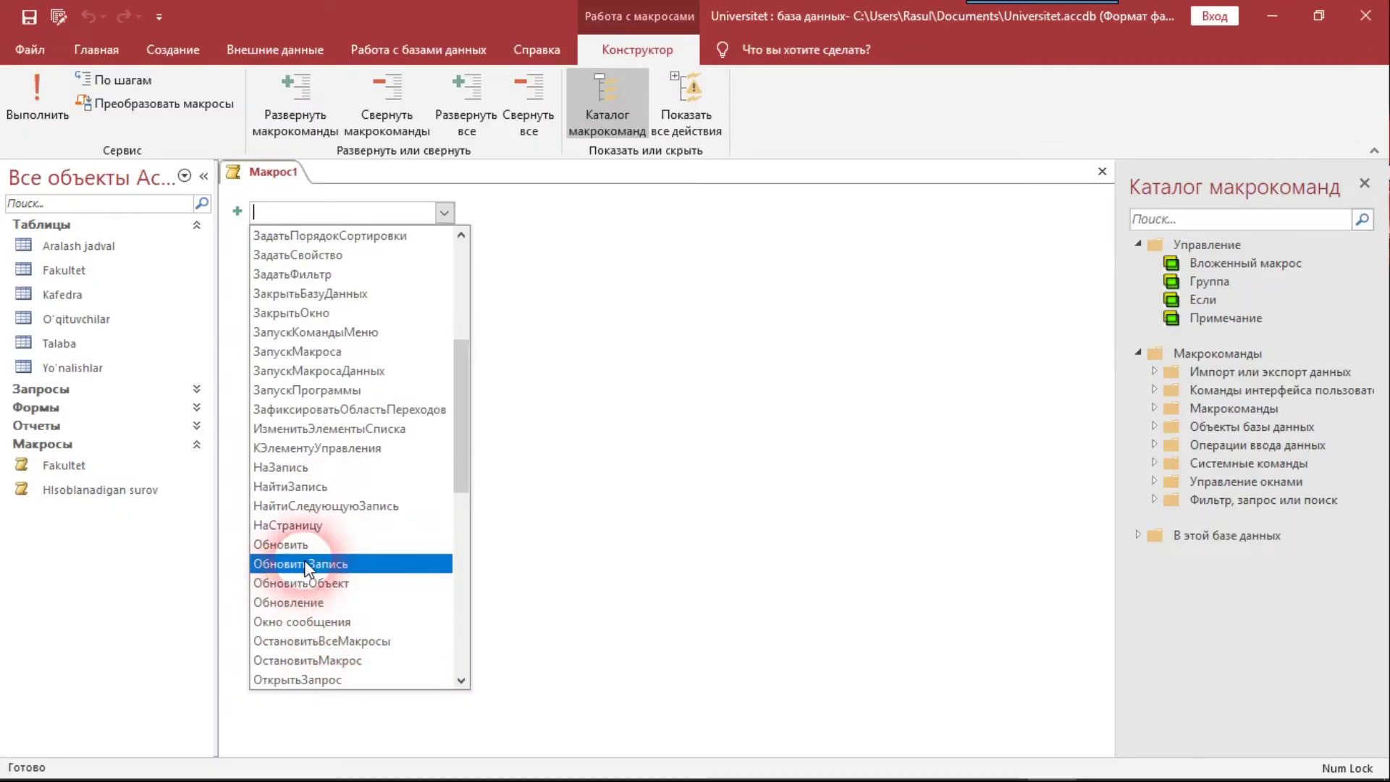
scroll(347, 601, down, 1)
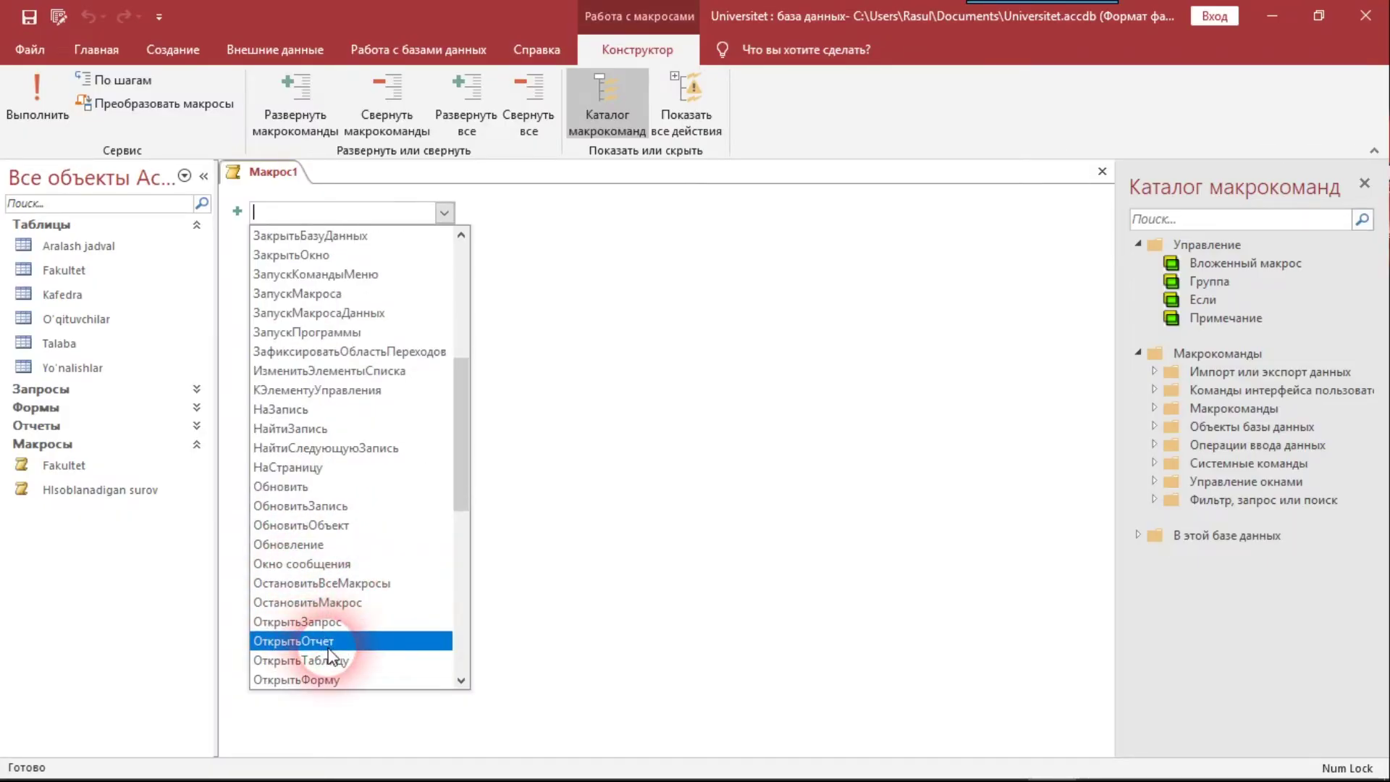
click(333, 679)
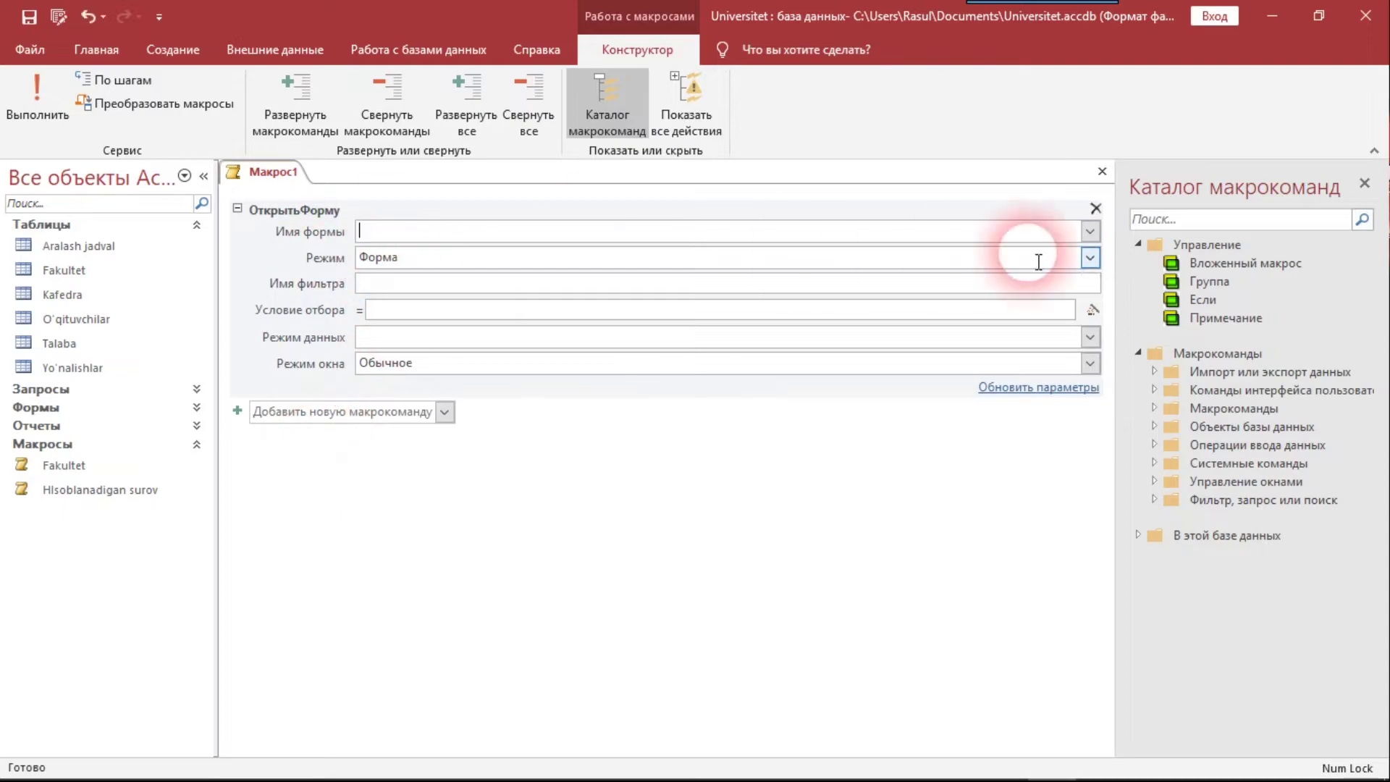
click(1090, 231)
click(415, 259)
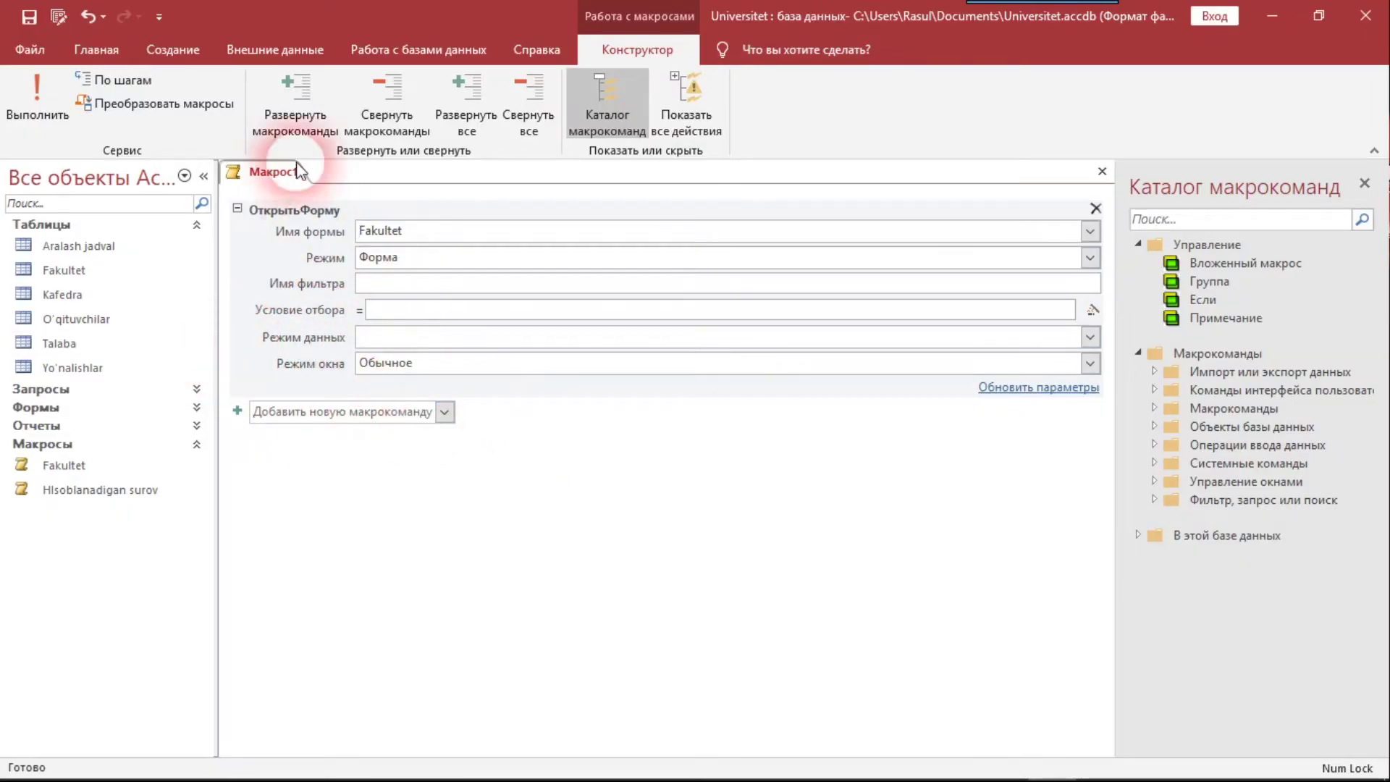
Save the form-opening macro as Fakultet form and close it
click(29, 15)
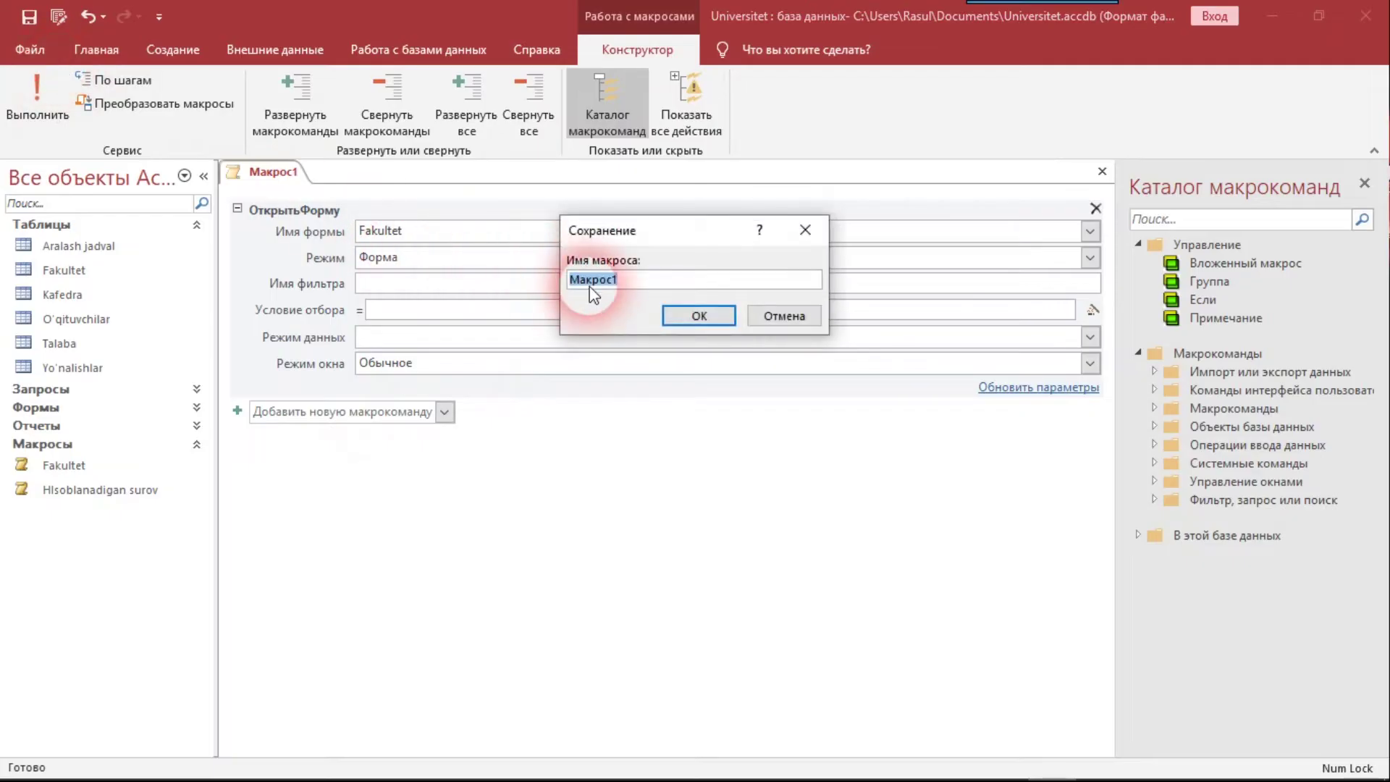
text(Fakultet form)
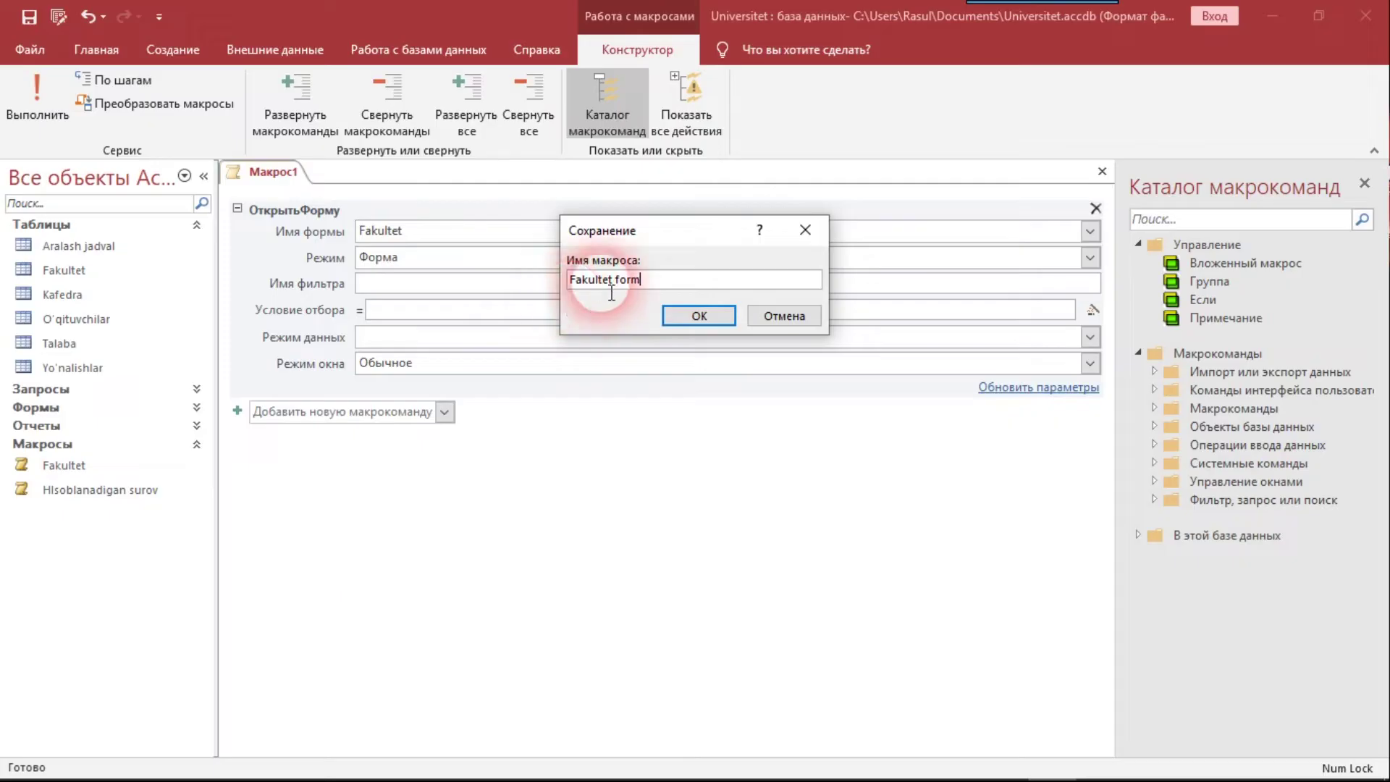
click(700, 316)
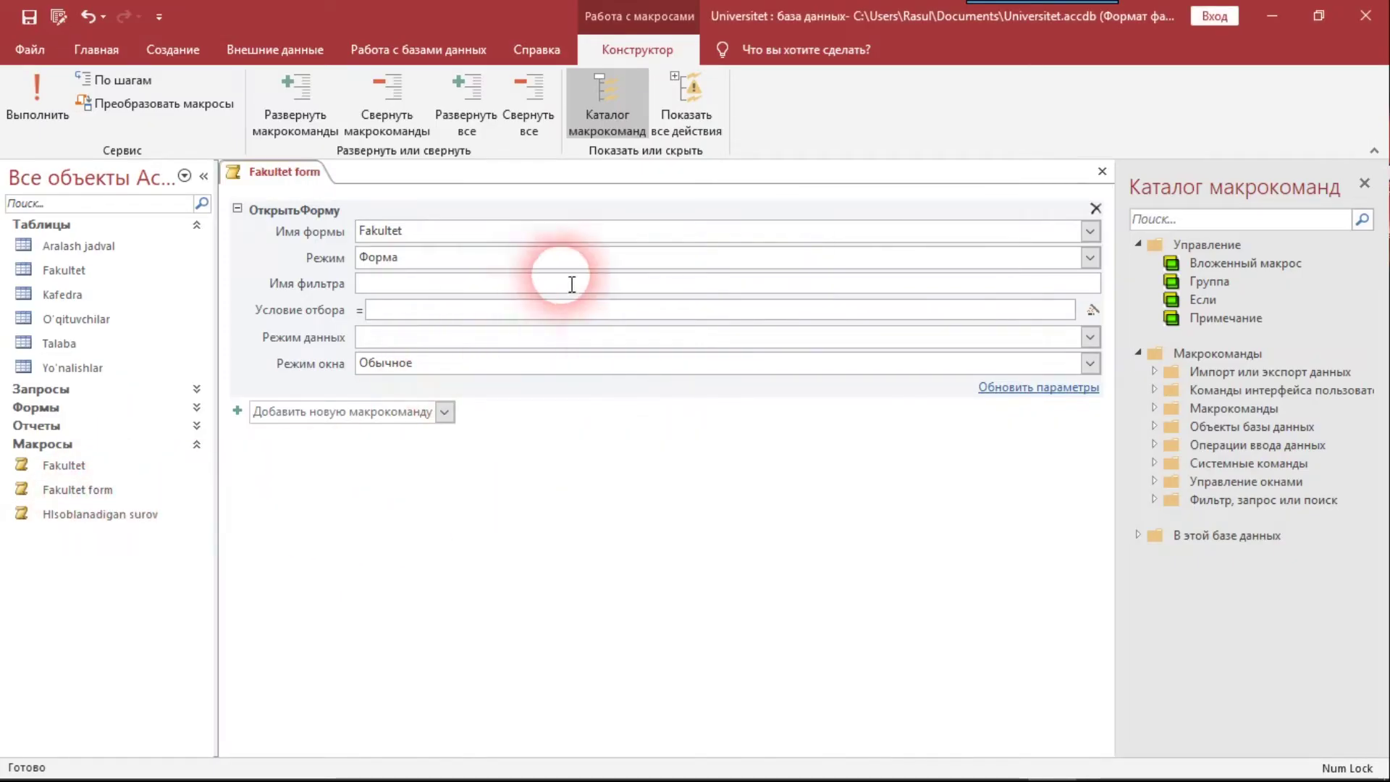
click(1102, 176)
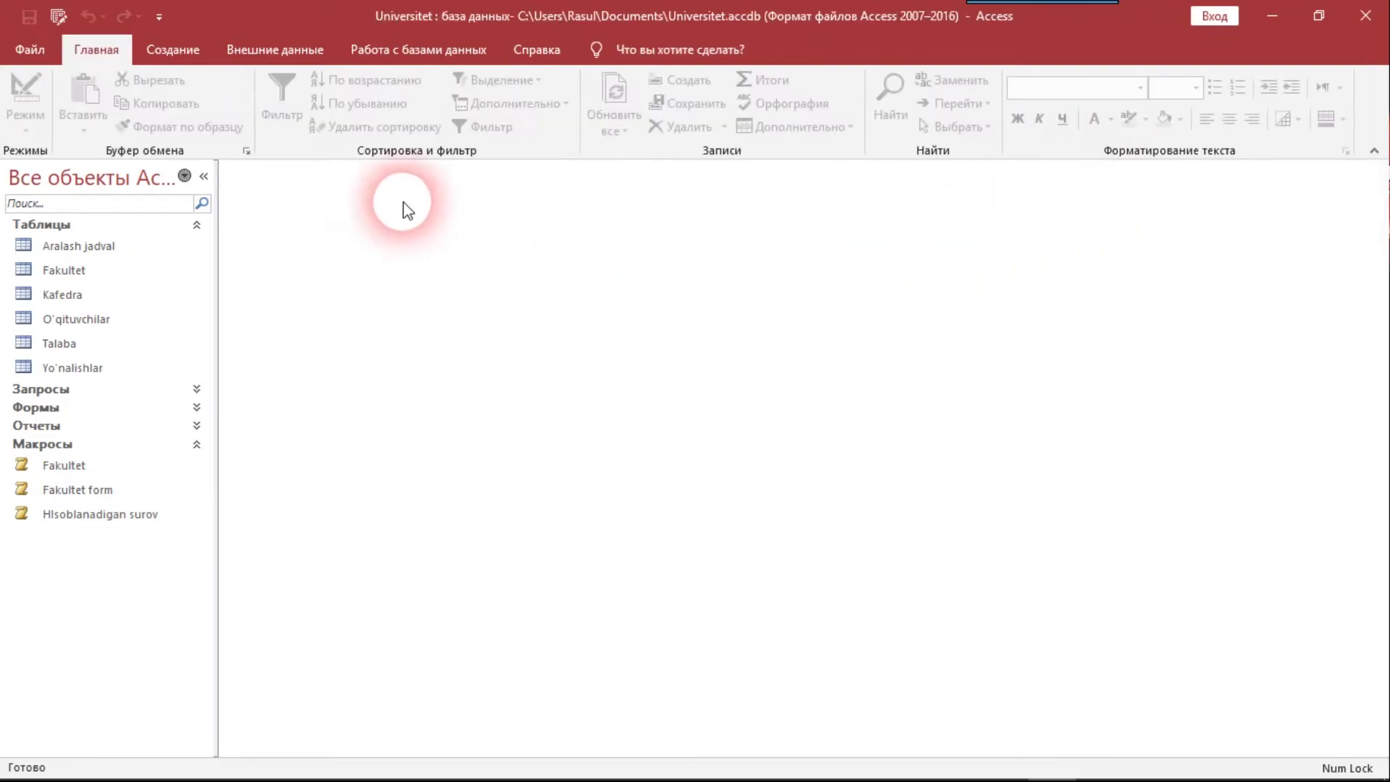
Create another new macro with an ОткрытьОтчет action and set its report name to Talaba
click(178, 52)
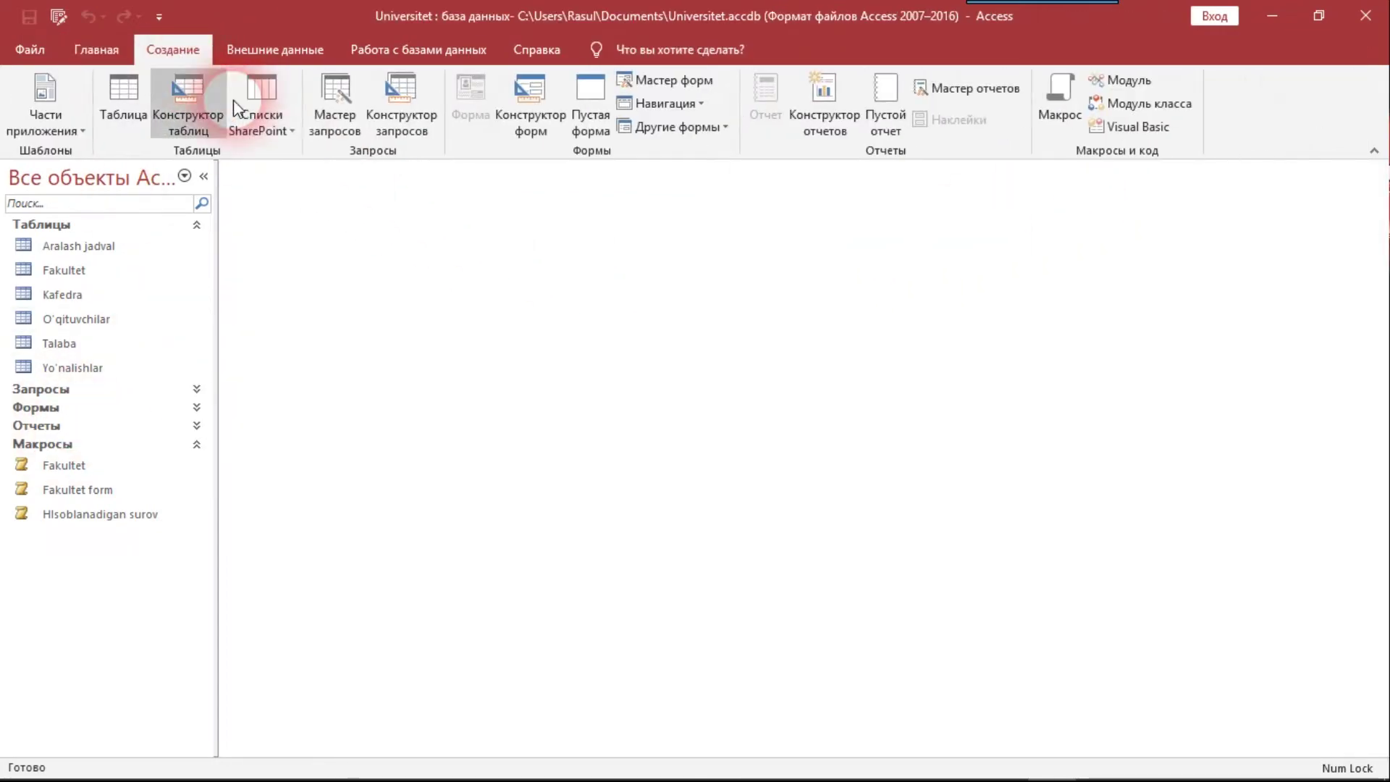
click(1070, 112)
click(444, 212)
scroll(399, 434, down, 10)
scroll(395, 481, down, 4)
scroll(377, 435, up, 2)
click(352, 275)
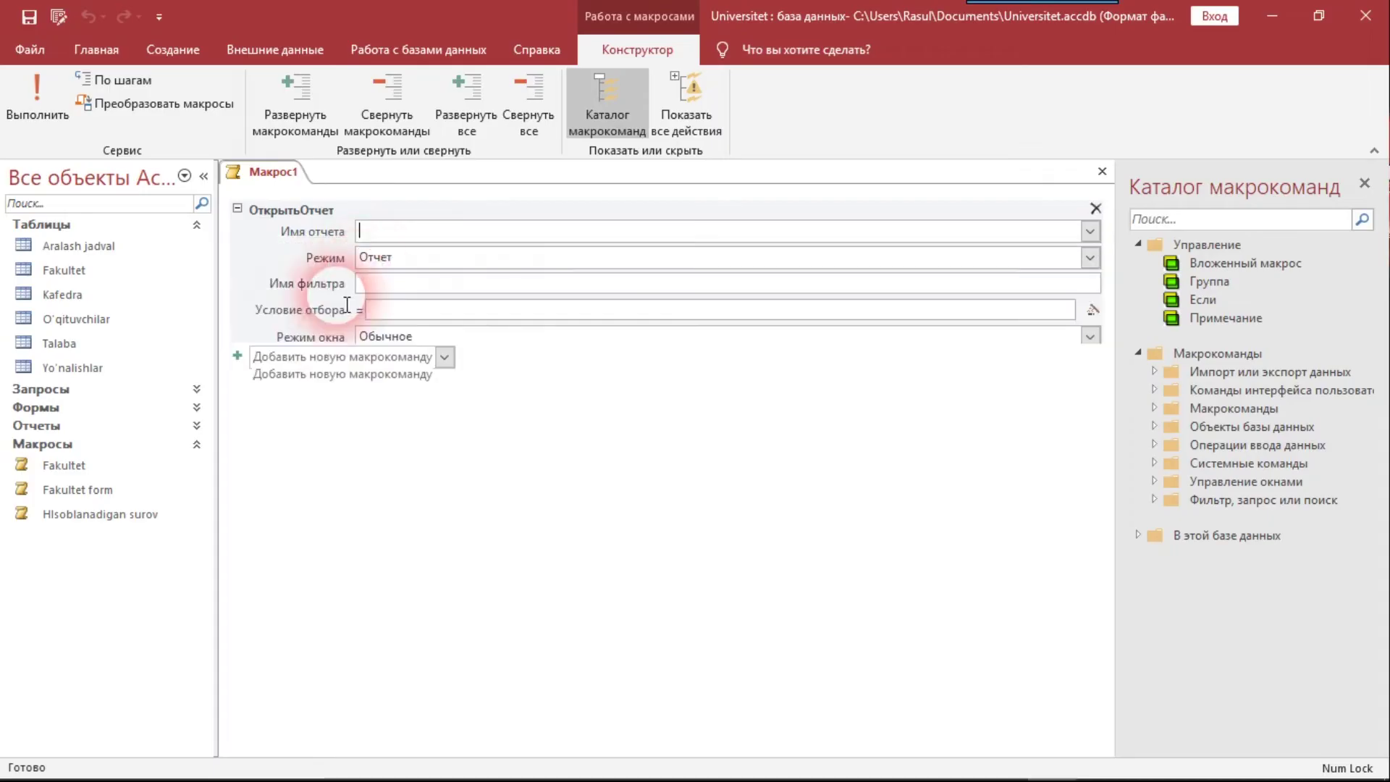
click(1090, 231)
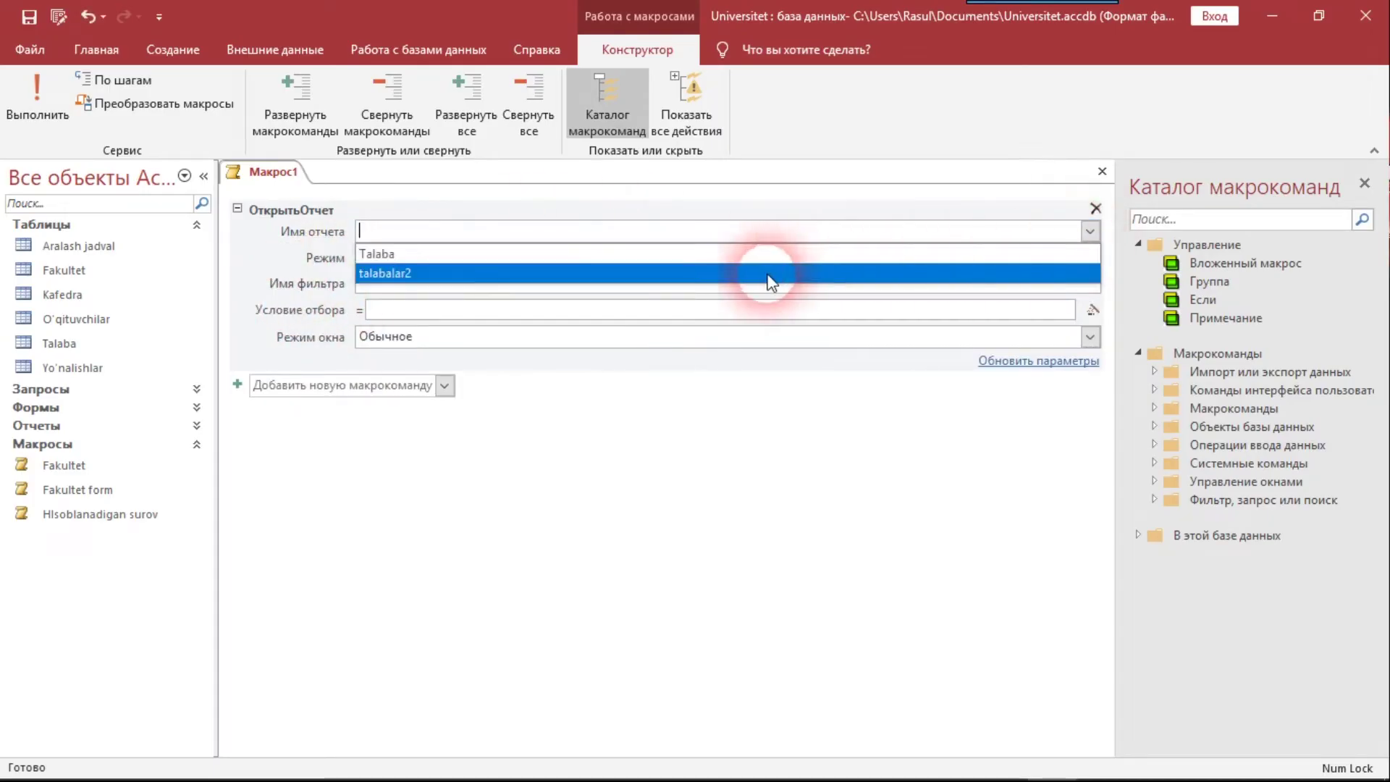
click(382, 259)
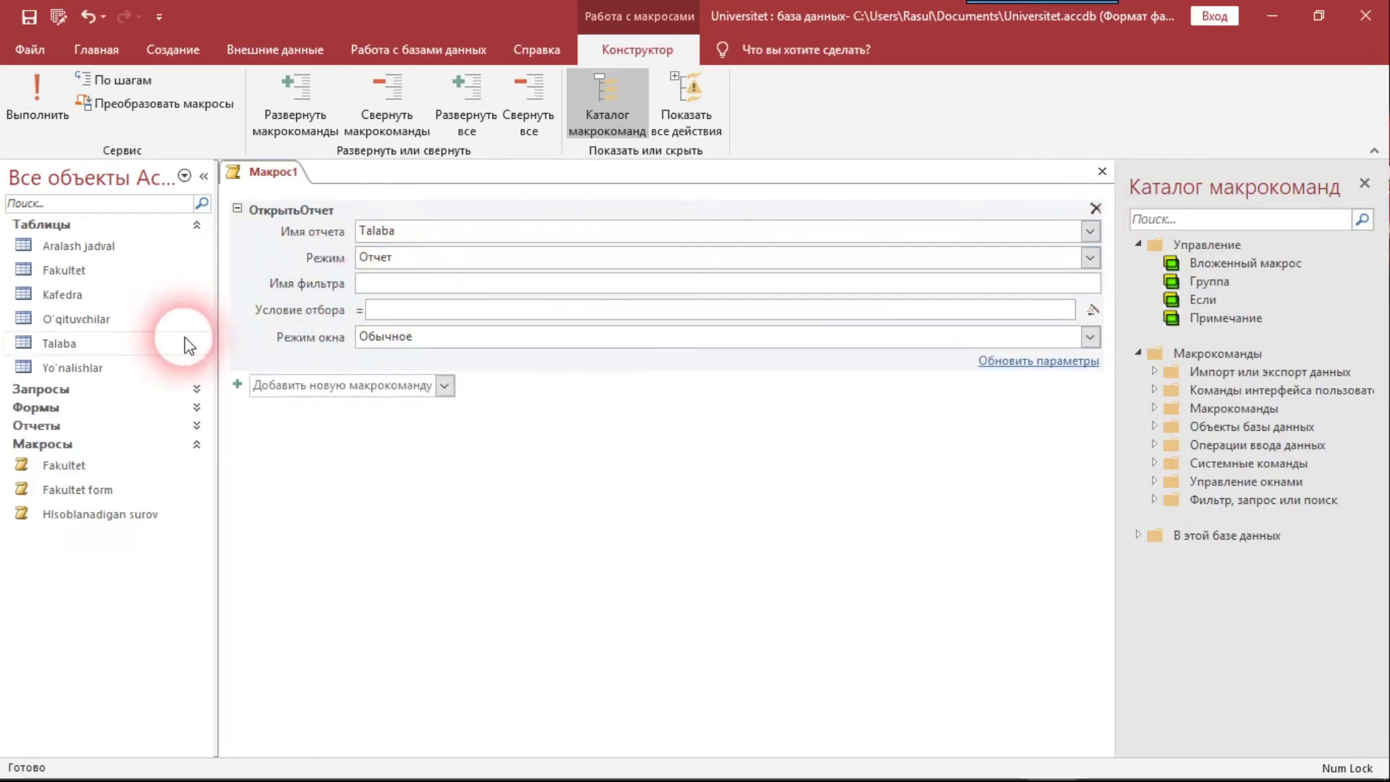
click(366, 232)
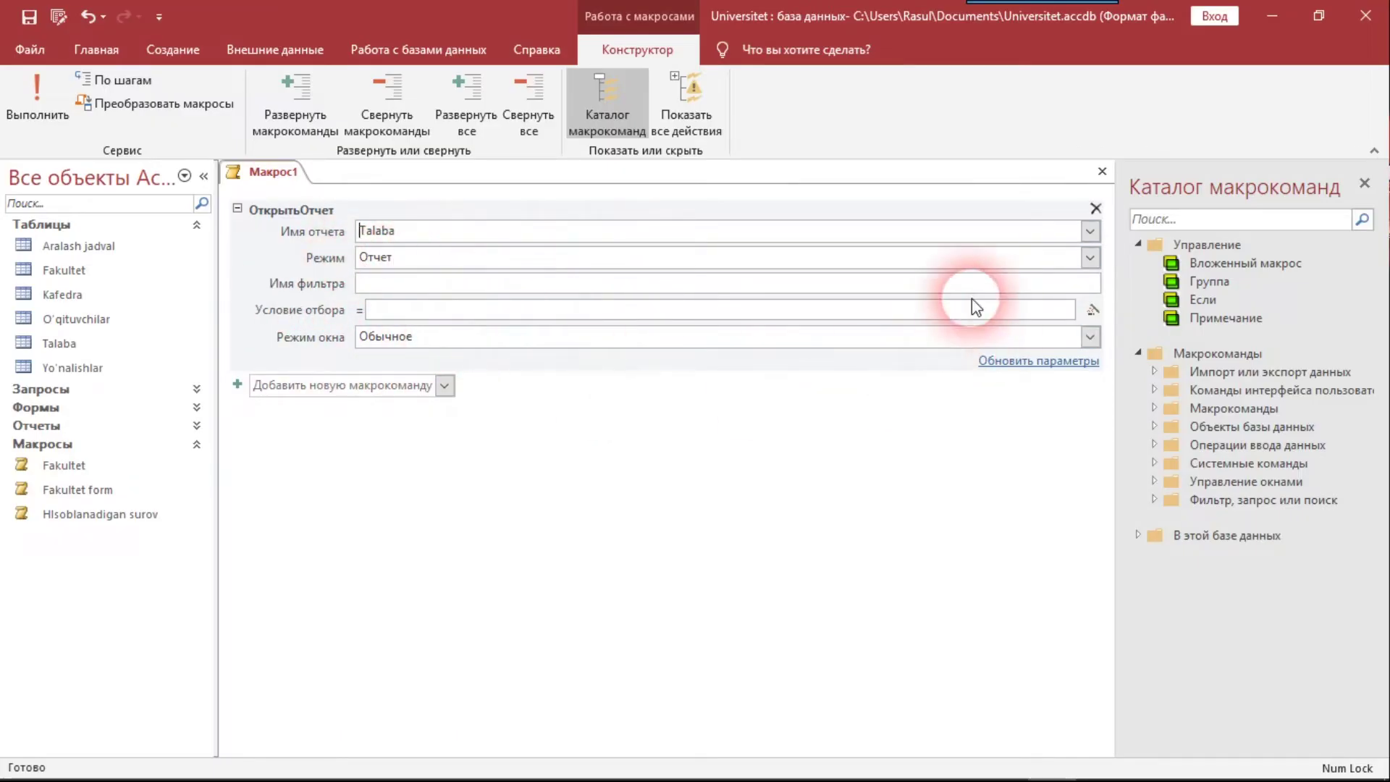
Save the report macro under the name Talaba _h and close it
click(29, 17)
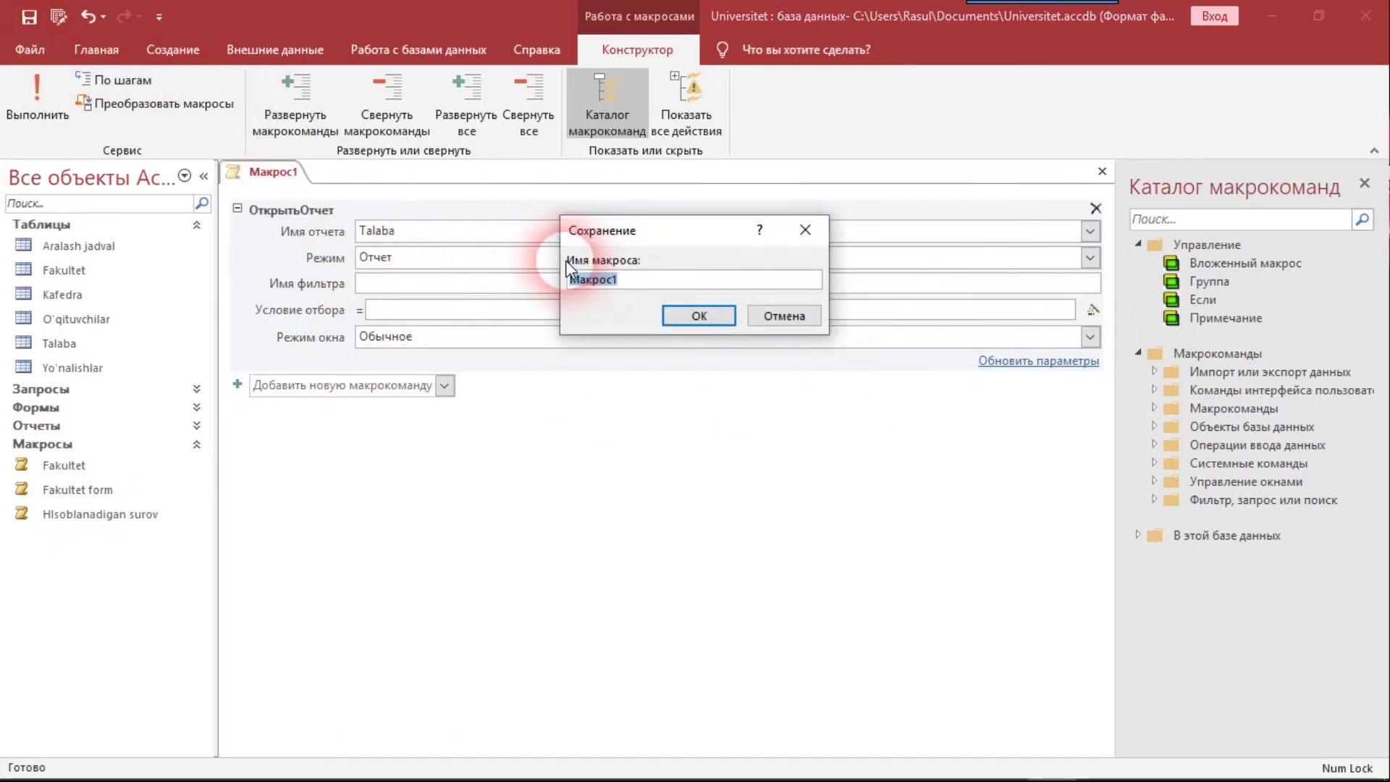
text(Talaba )
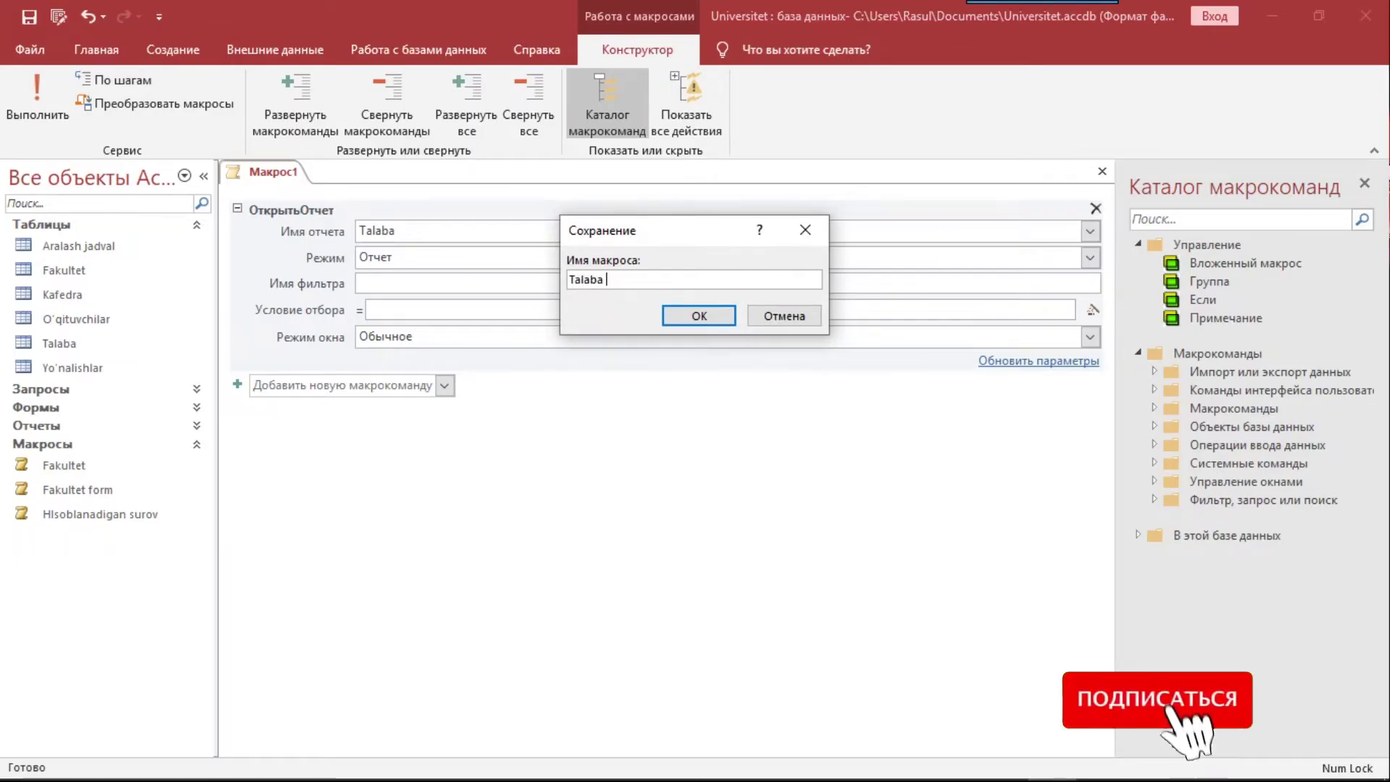
text(hisob)
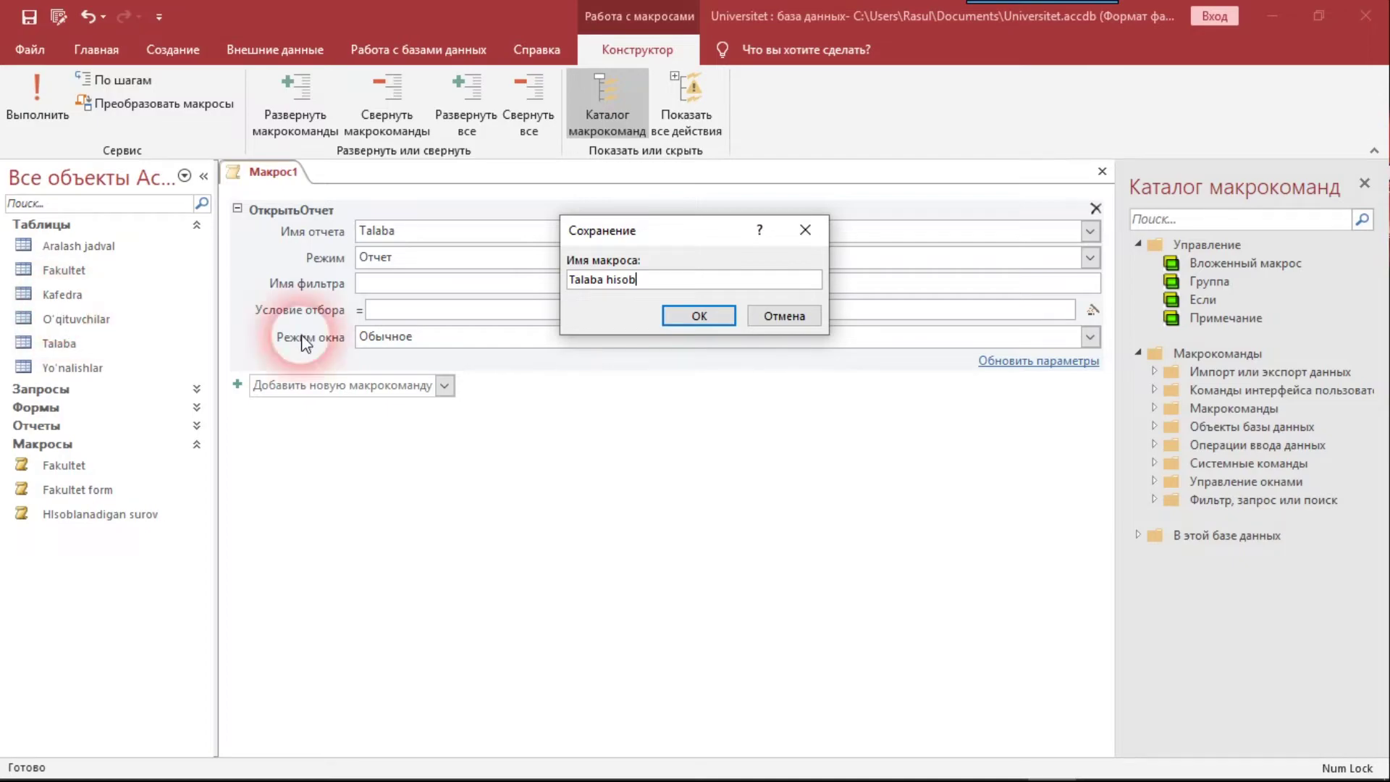
drag(636, 282, 621, 292)
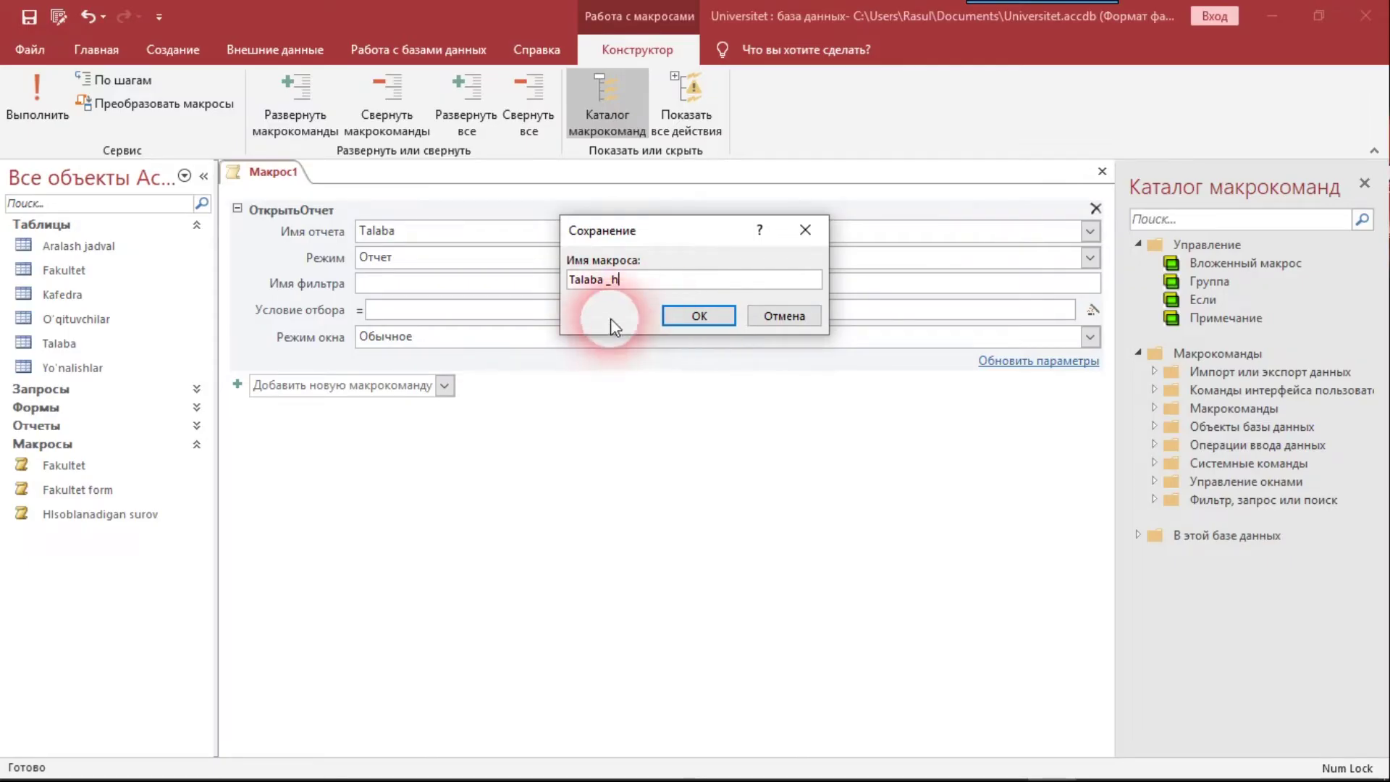
click(699, 317)
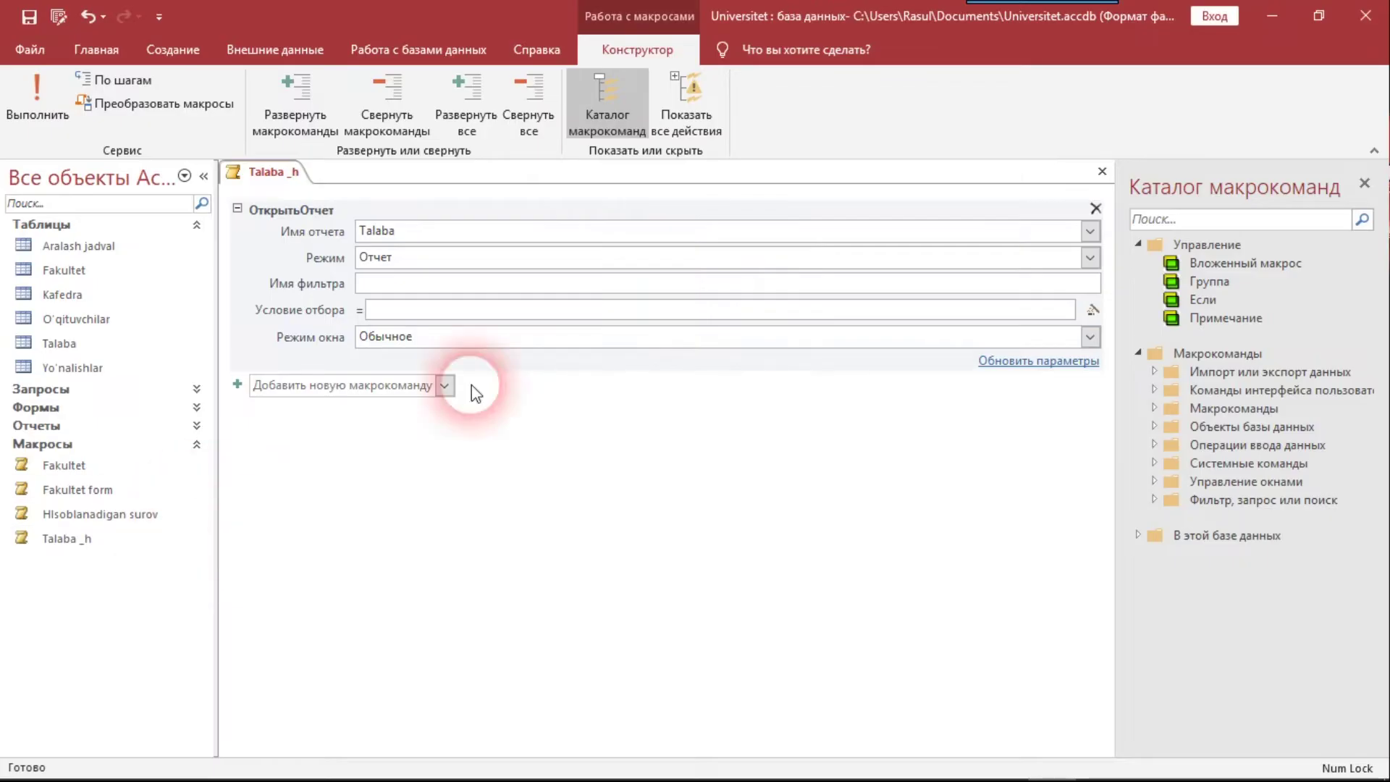
click(1102, 171)
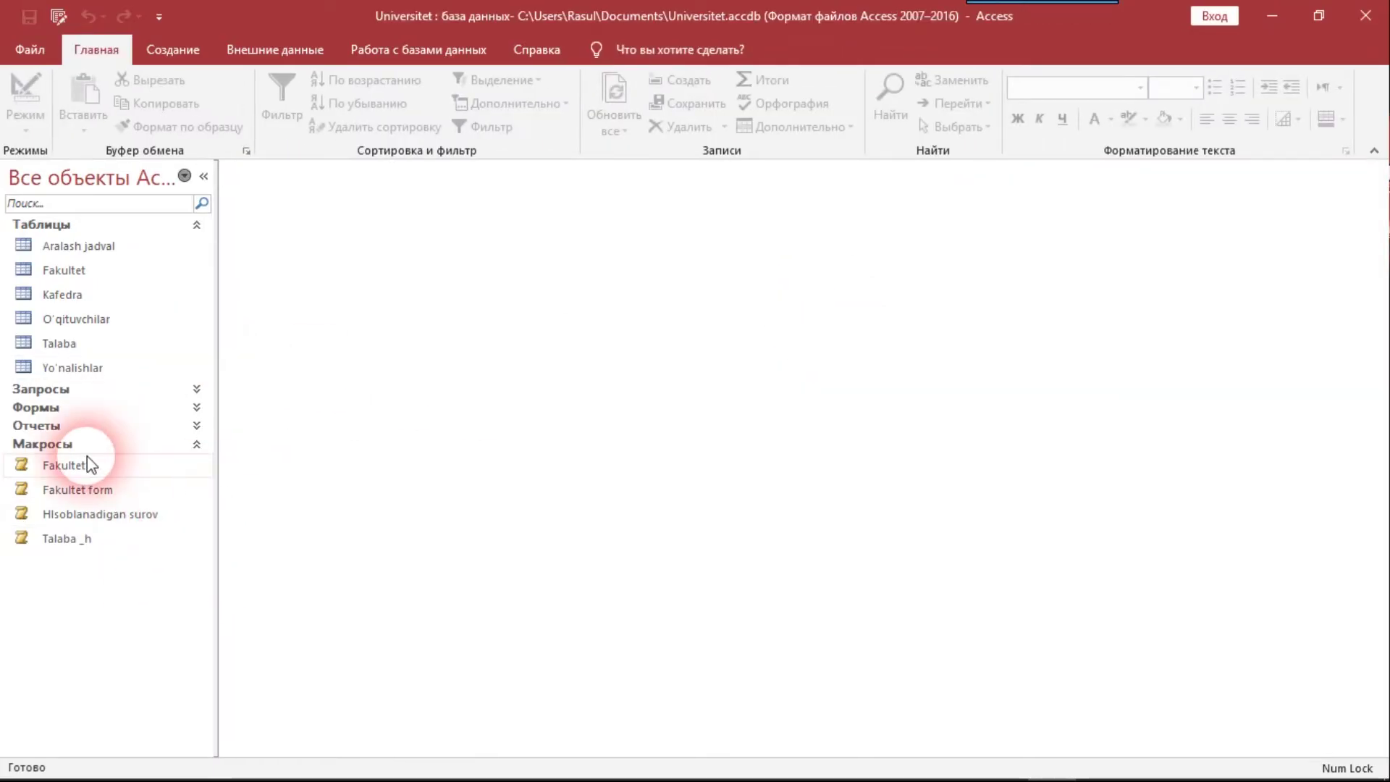
Test the saved macros by running Fakultet, Fakultet form, HIsoblanadigan surov and Talaba _h one after another
click(66, 494)
click(78, 514)
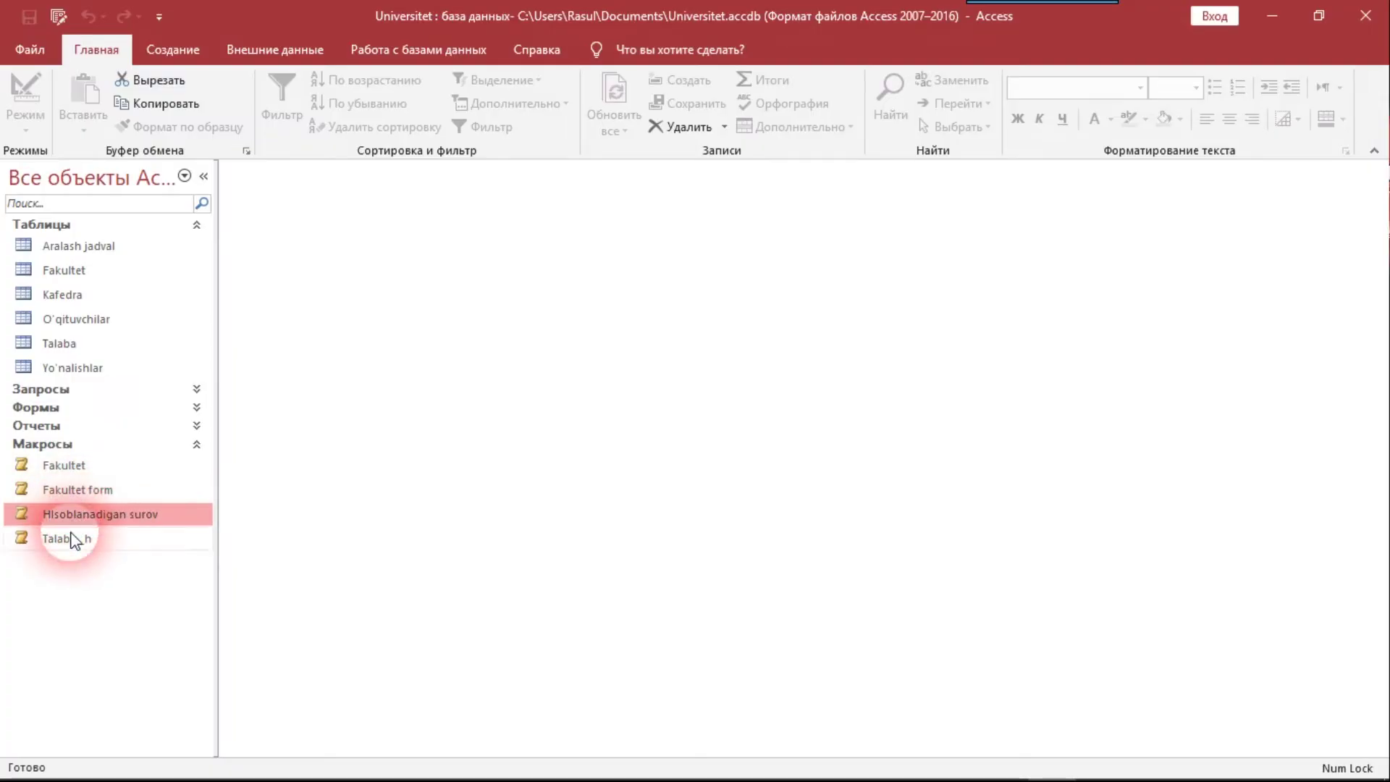
click(72, 539)
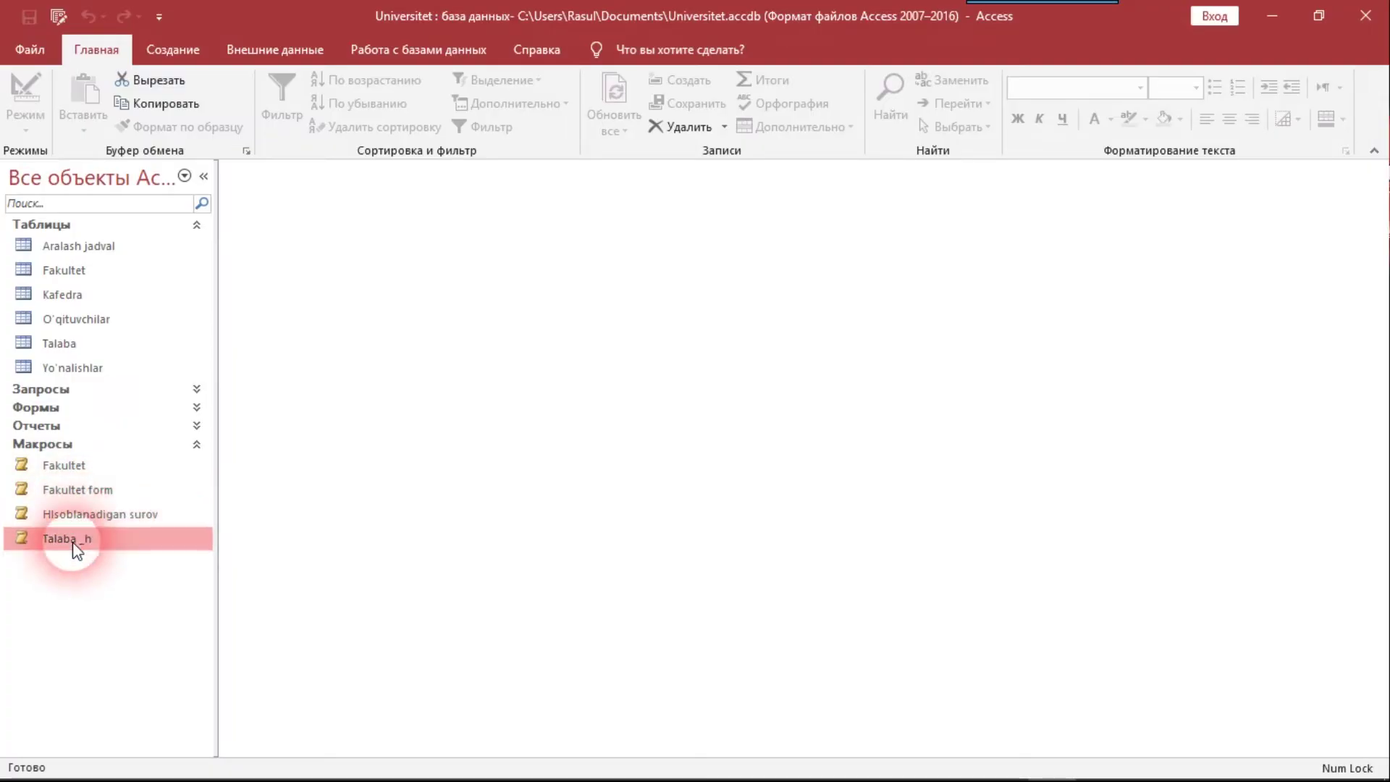
double_click(78, 470)
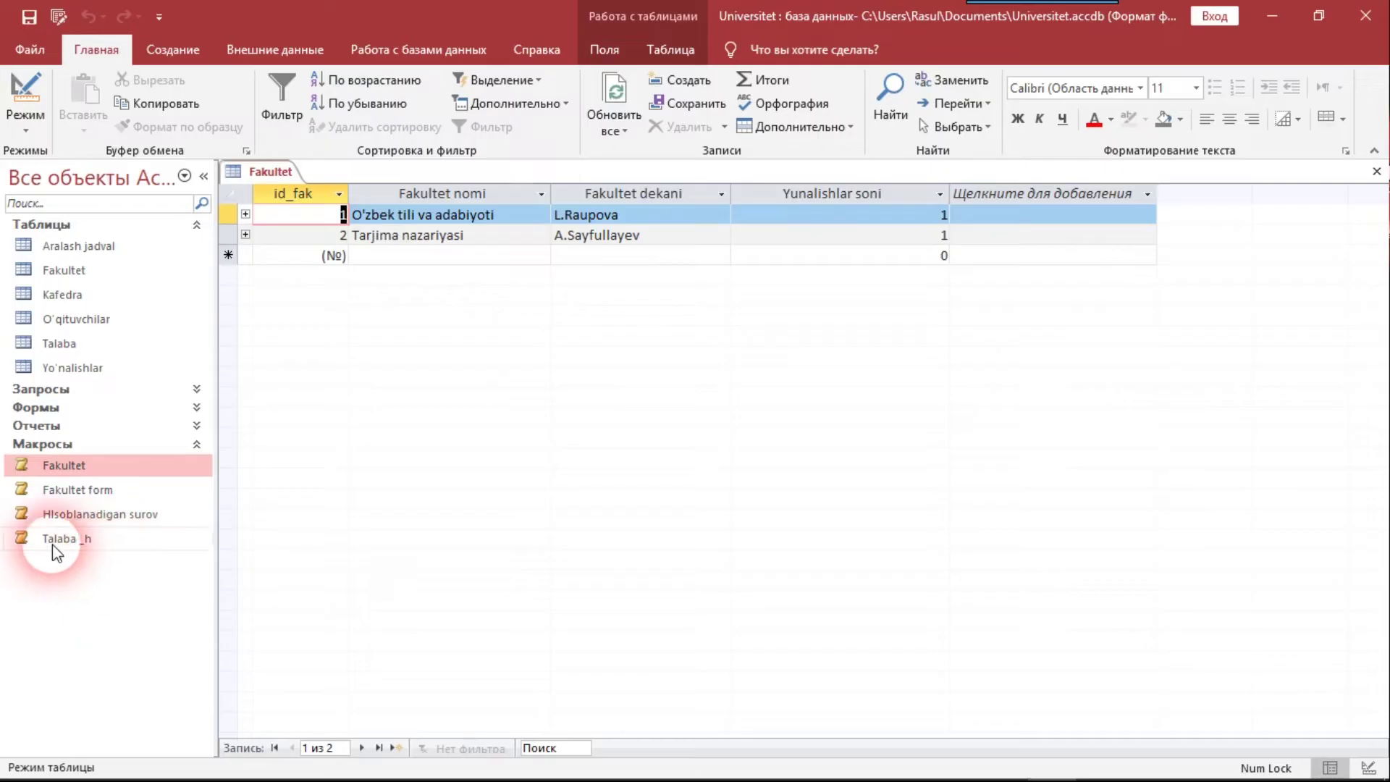
double_click(76, 493)
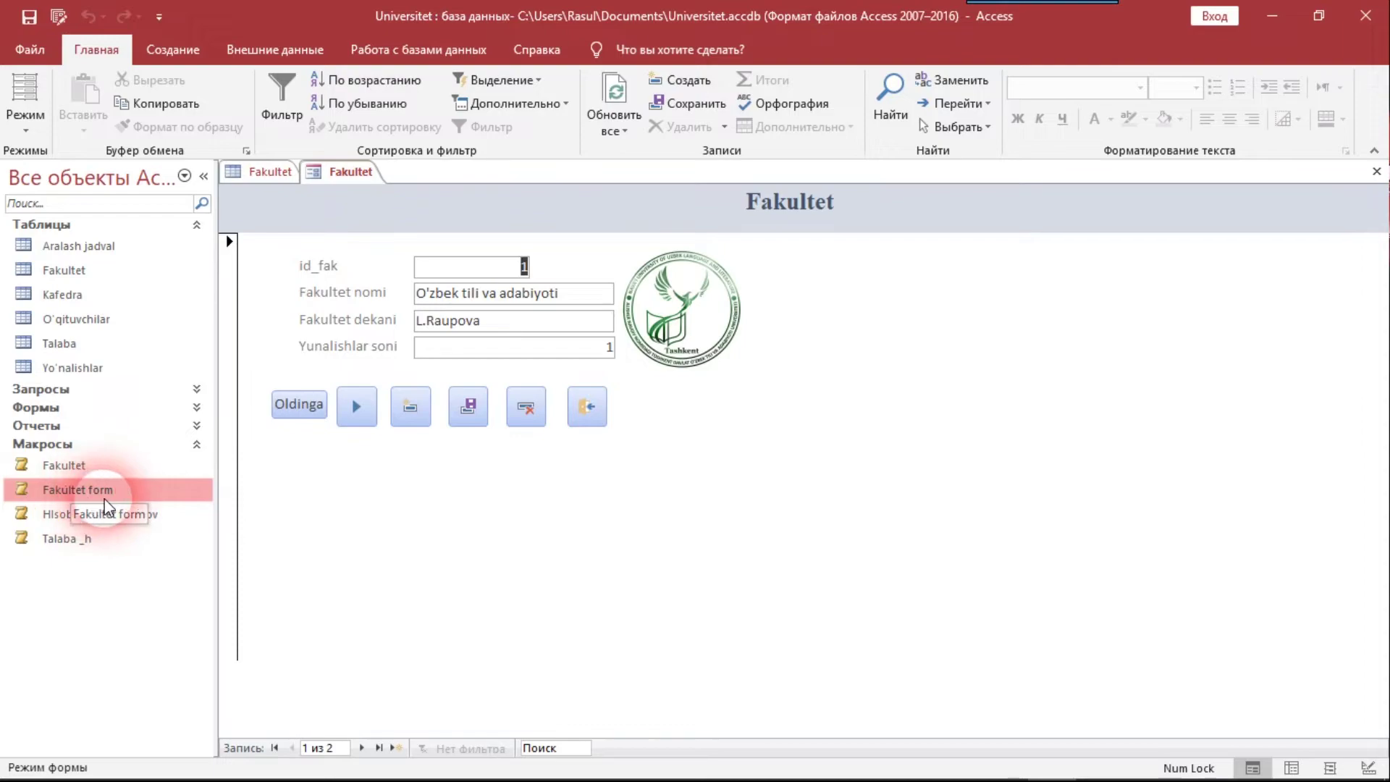
click(161, 516)
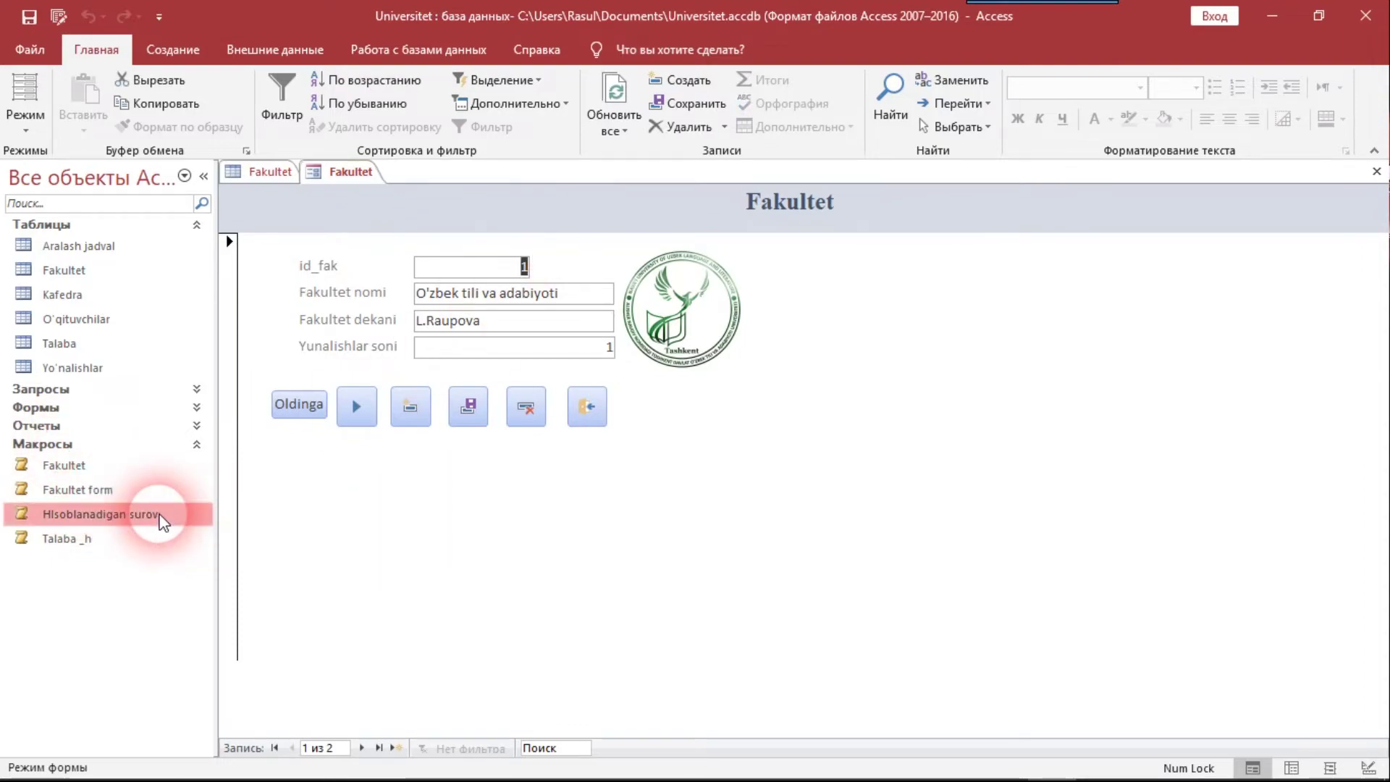
double_click(160, 516)
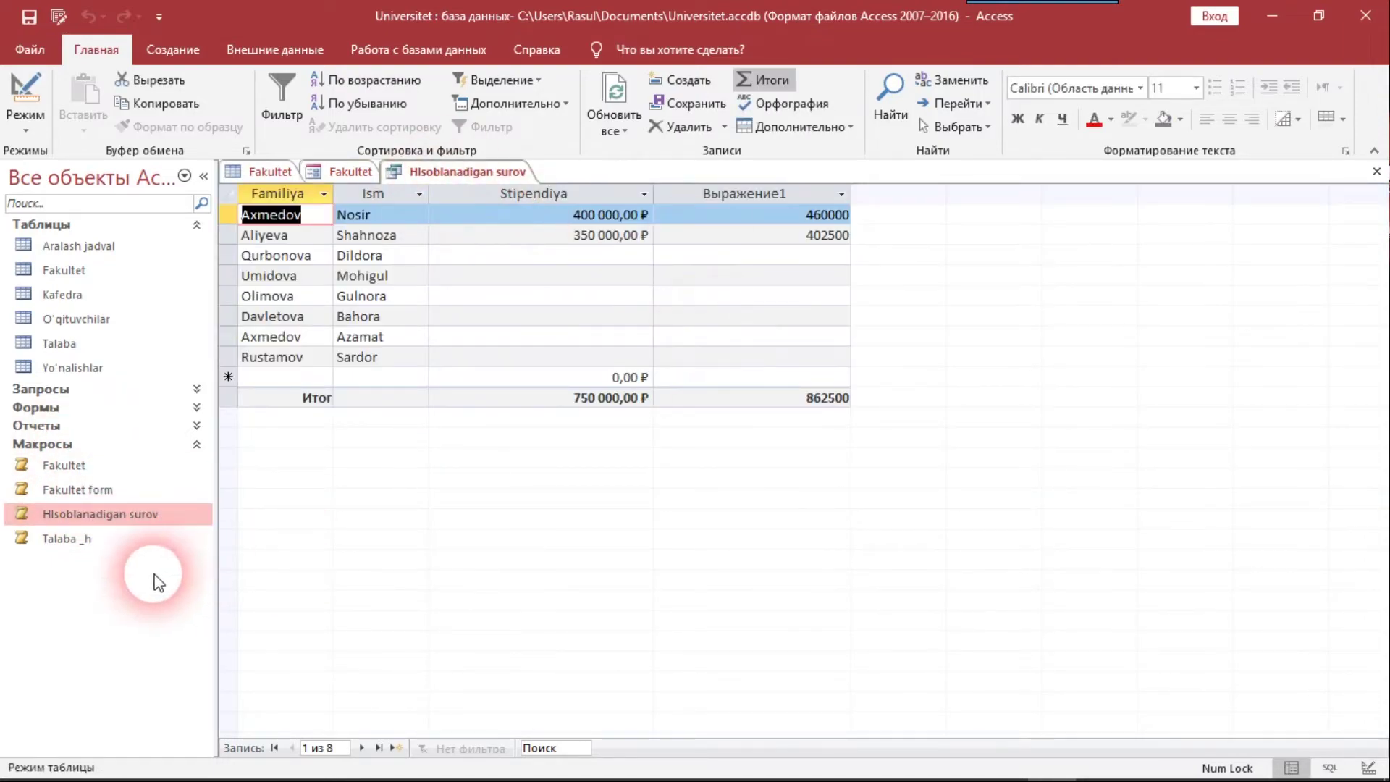
double_click(79, 543)
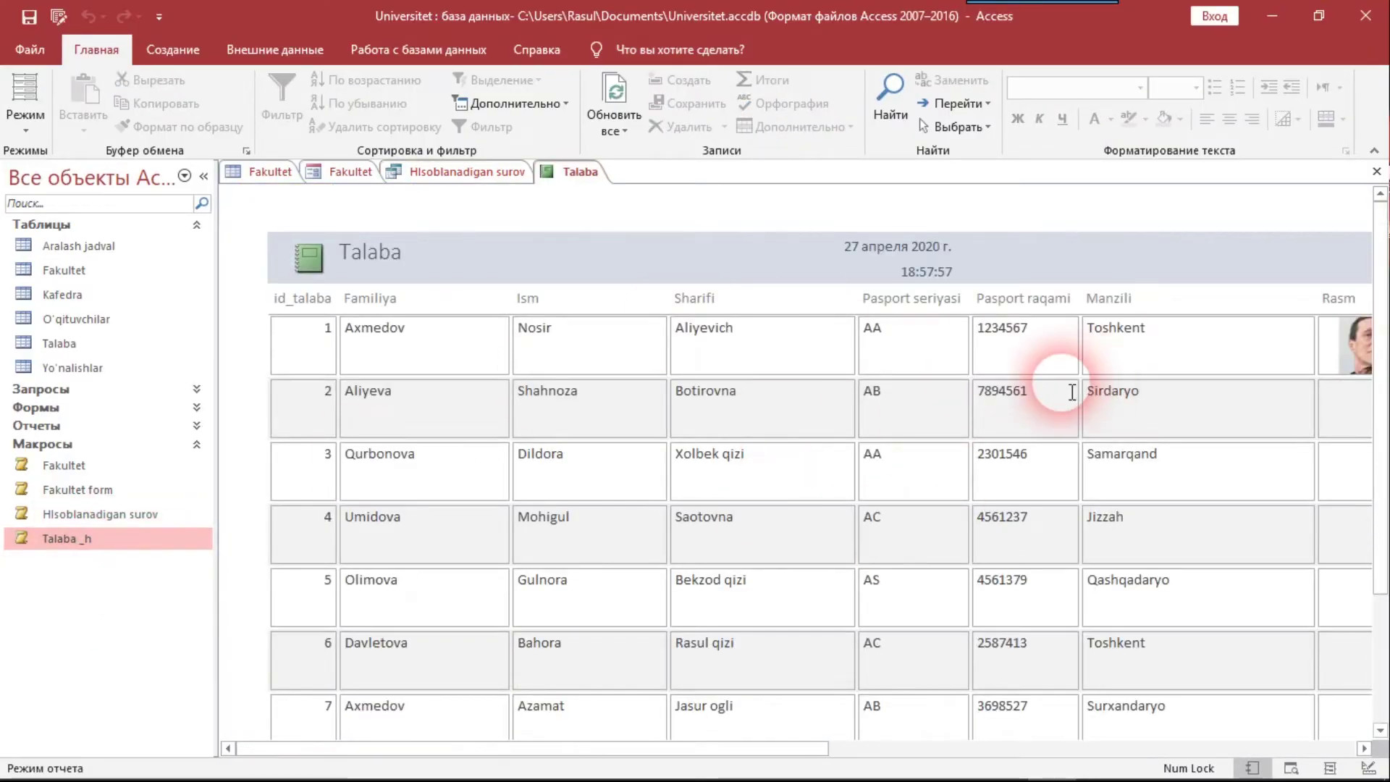
Close the report, query, form and table that the macros opened
click(1377, 174)
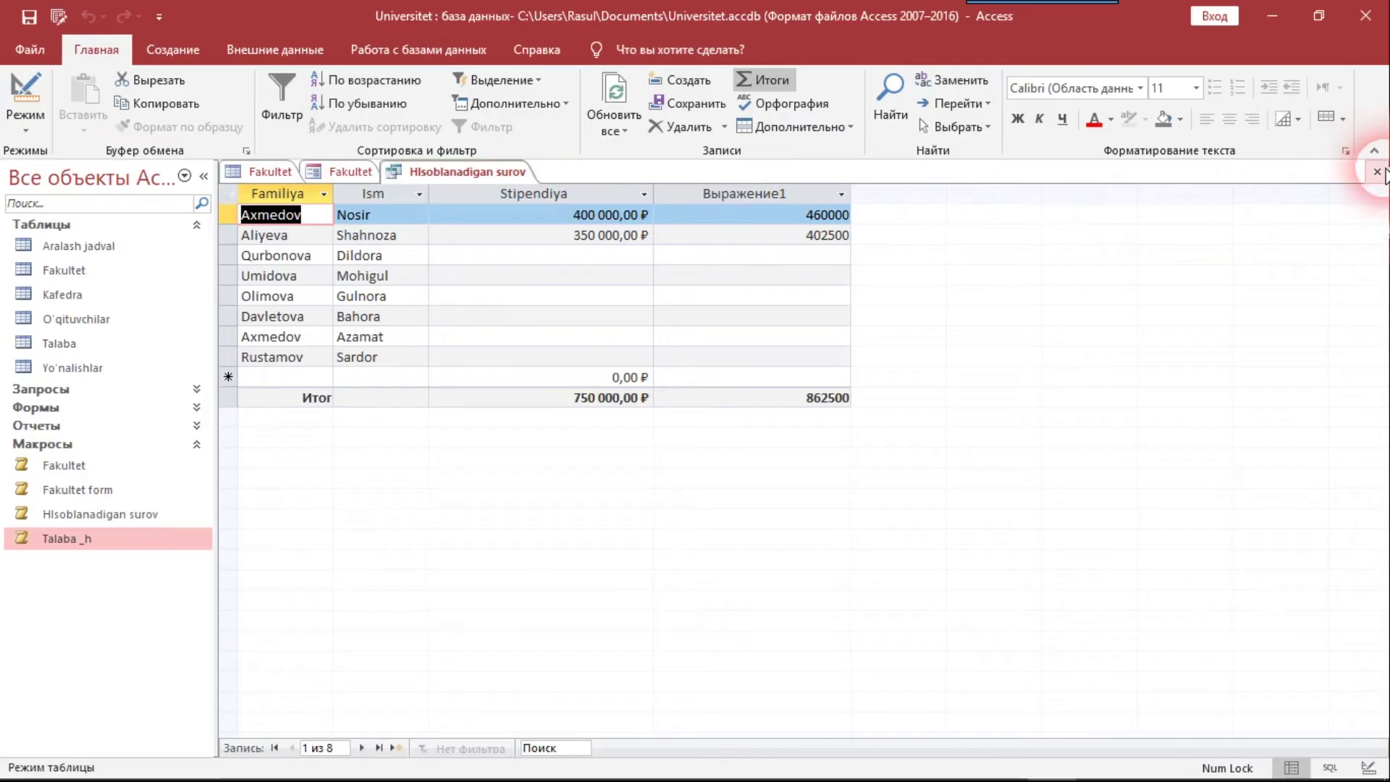
click(1377, 174)
click(1377, 174)
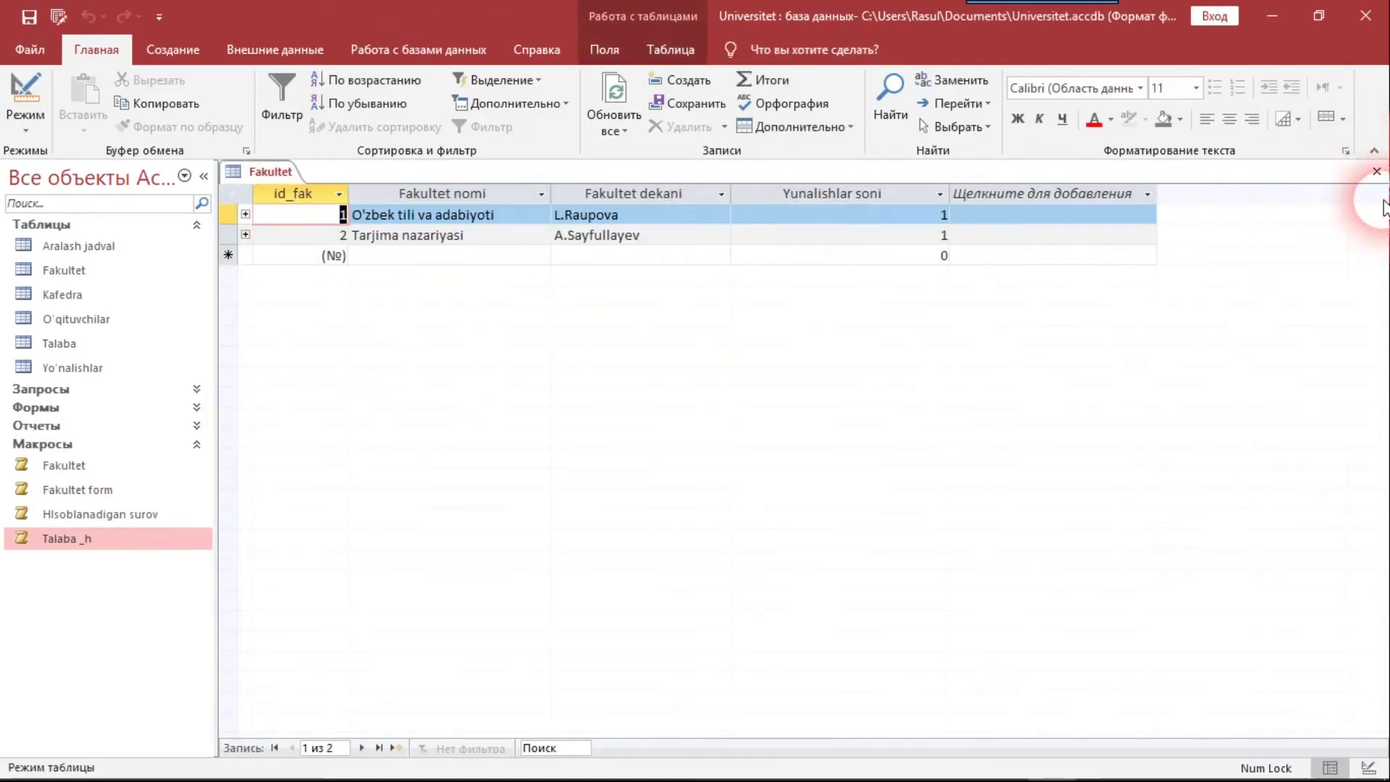
click(1377, 174)
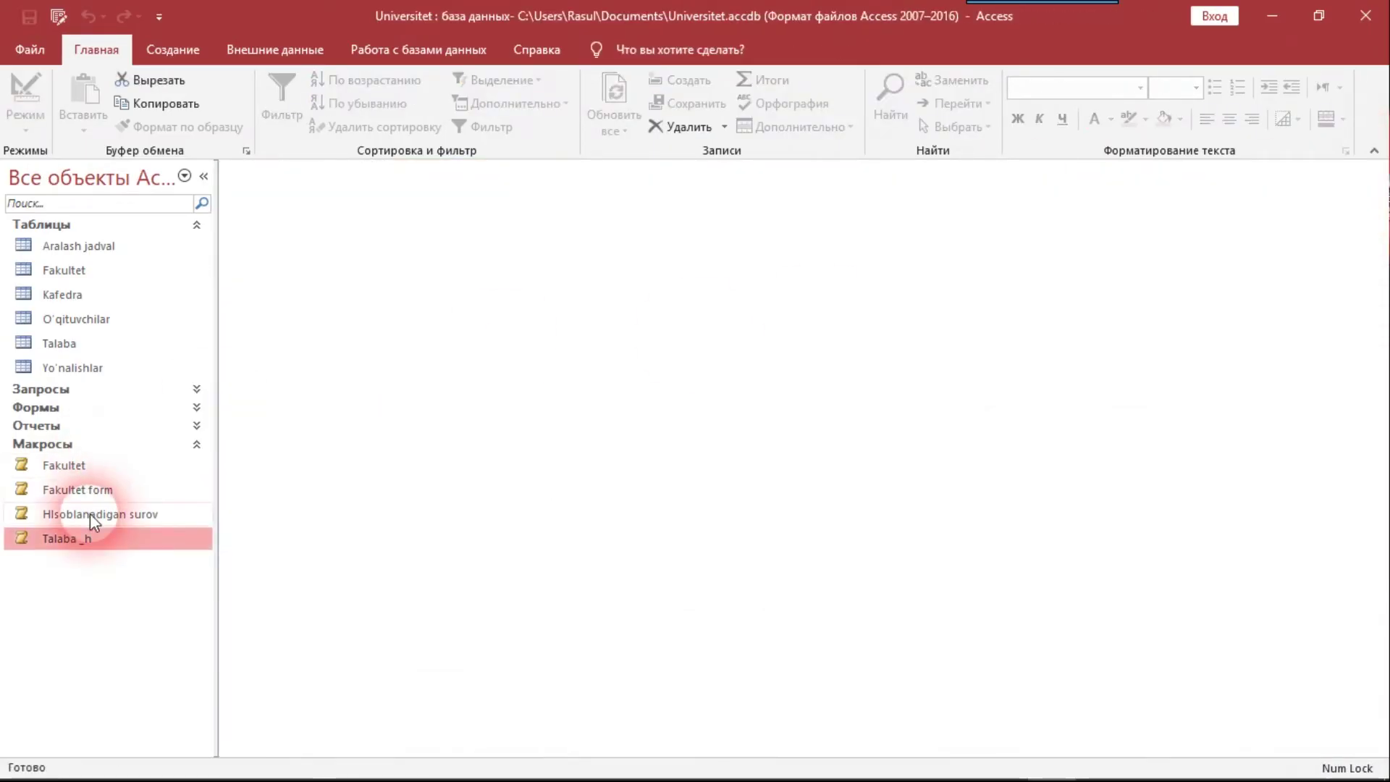
Expand the Запросы, Формы and Отчеты object groups to review the objects they contain
click(30, 396)
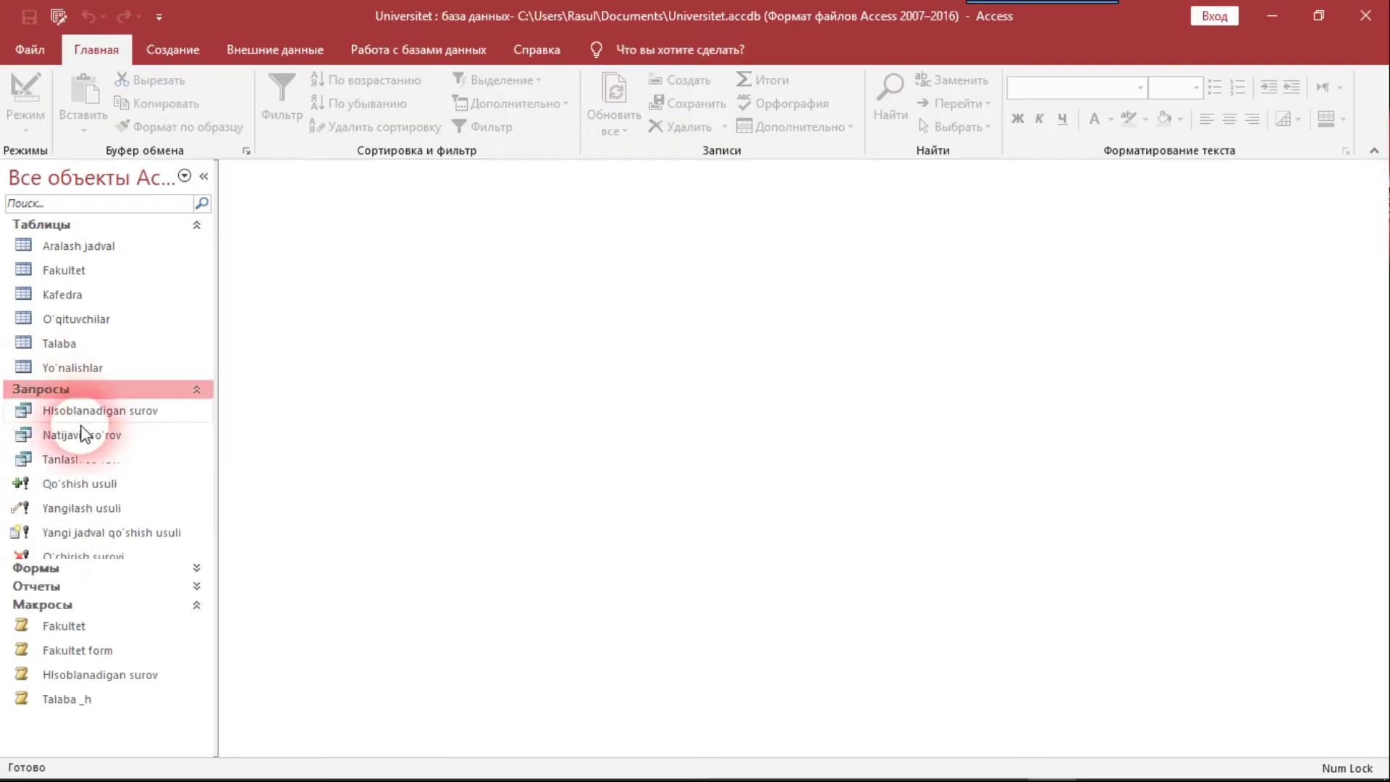
click(45, 578)
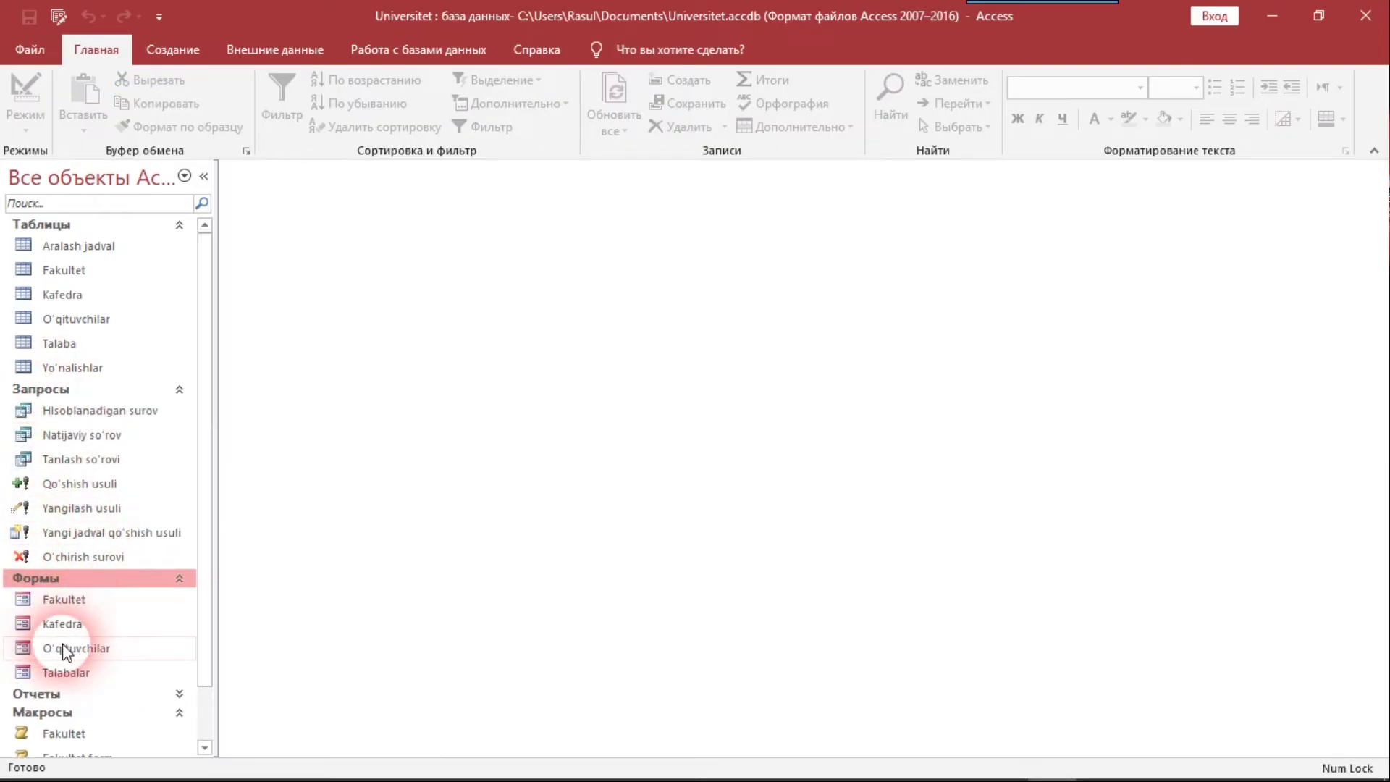
scroll(66, 652, down, 3)
click(58, 633)
scroll(65, 615, down, 2)
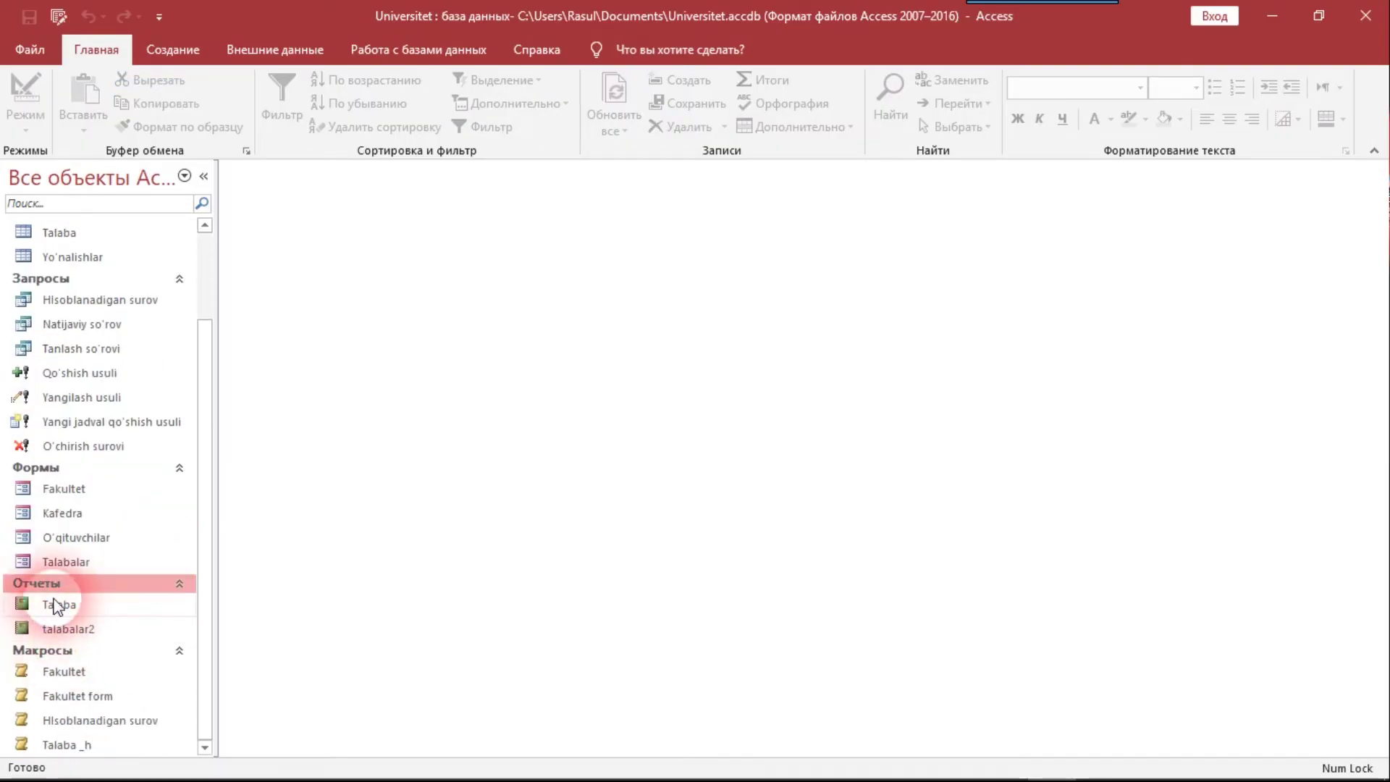
Collapse the Макросы, Формы, Запросы, Таблицы and Отчеты object groups
click(177, 651)
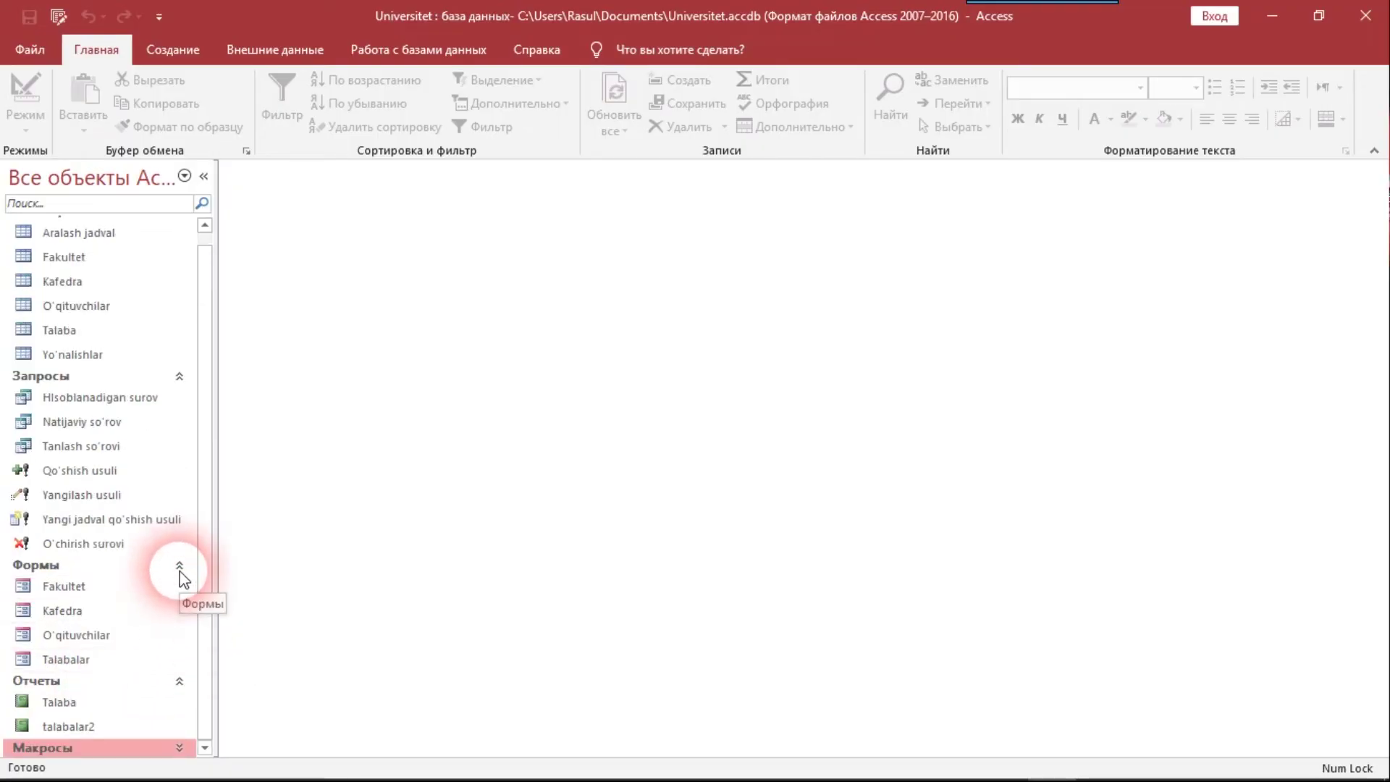
click(180, 564)
click(196, 390)
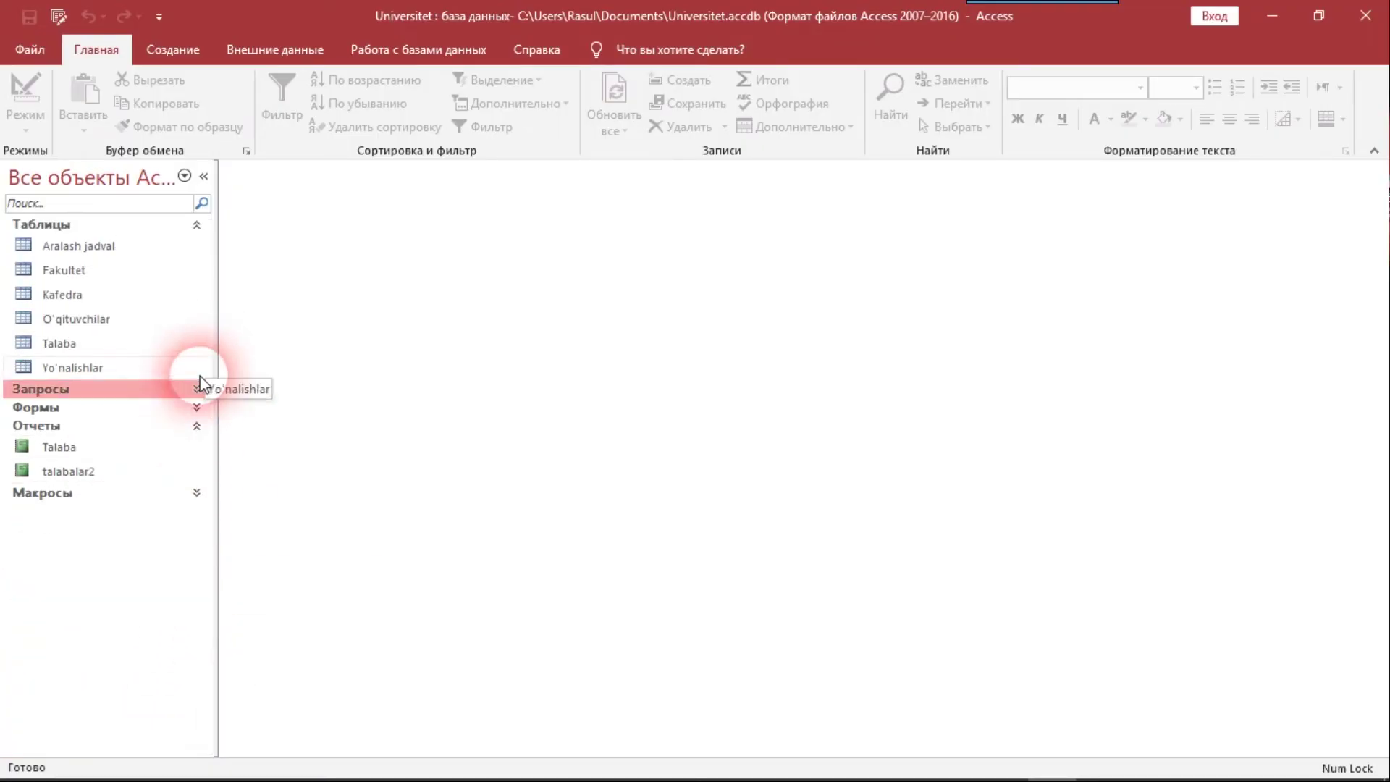
click(197, 225)
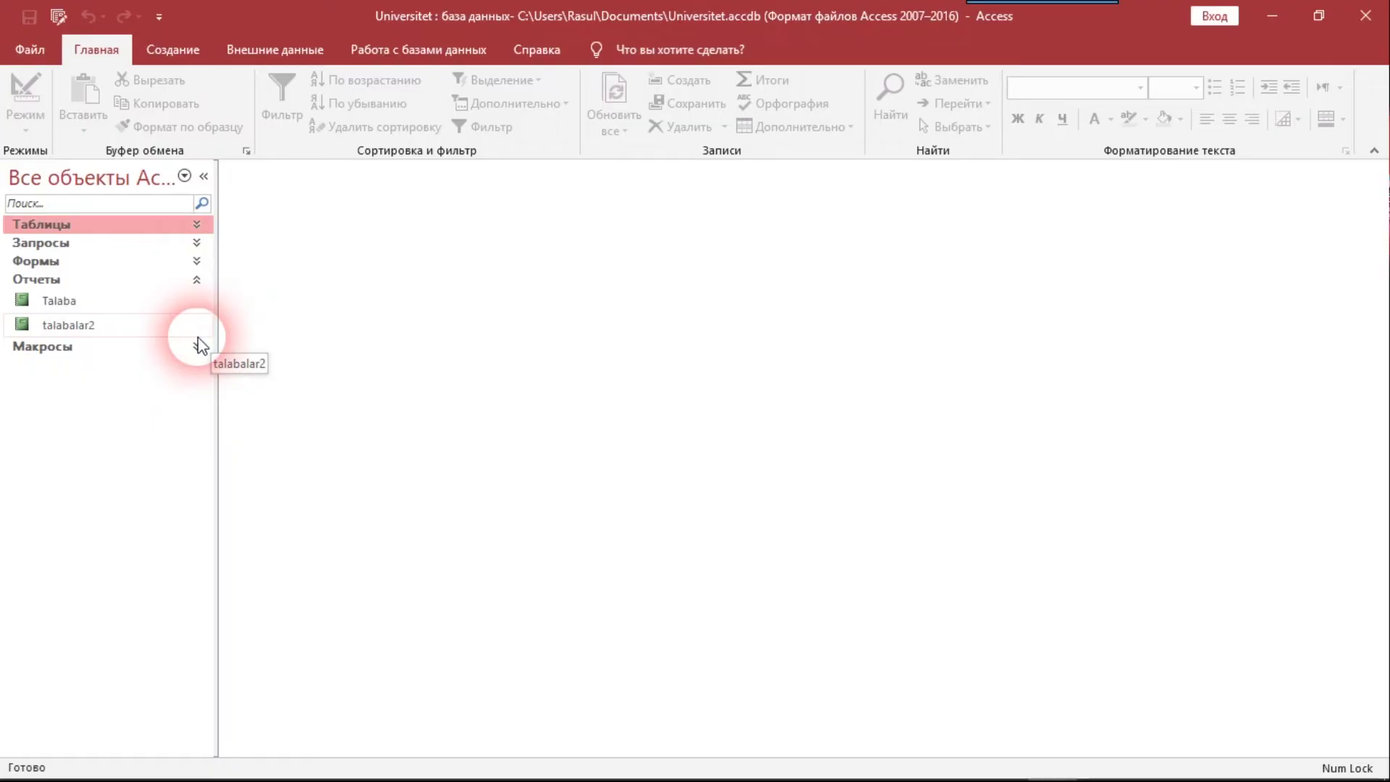
click(203, 279)
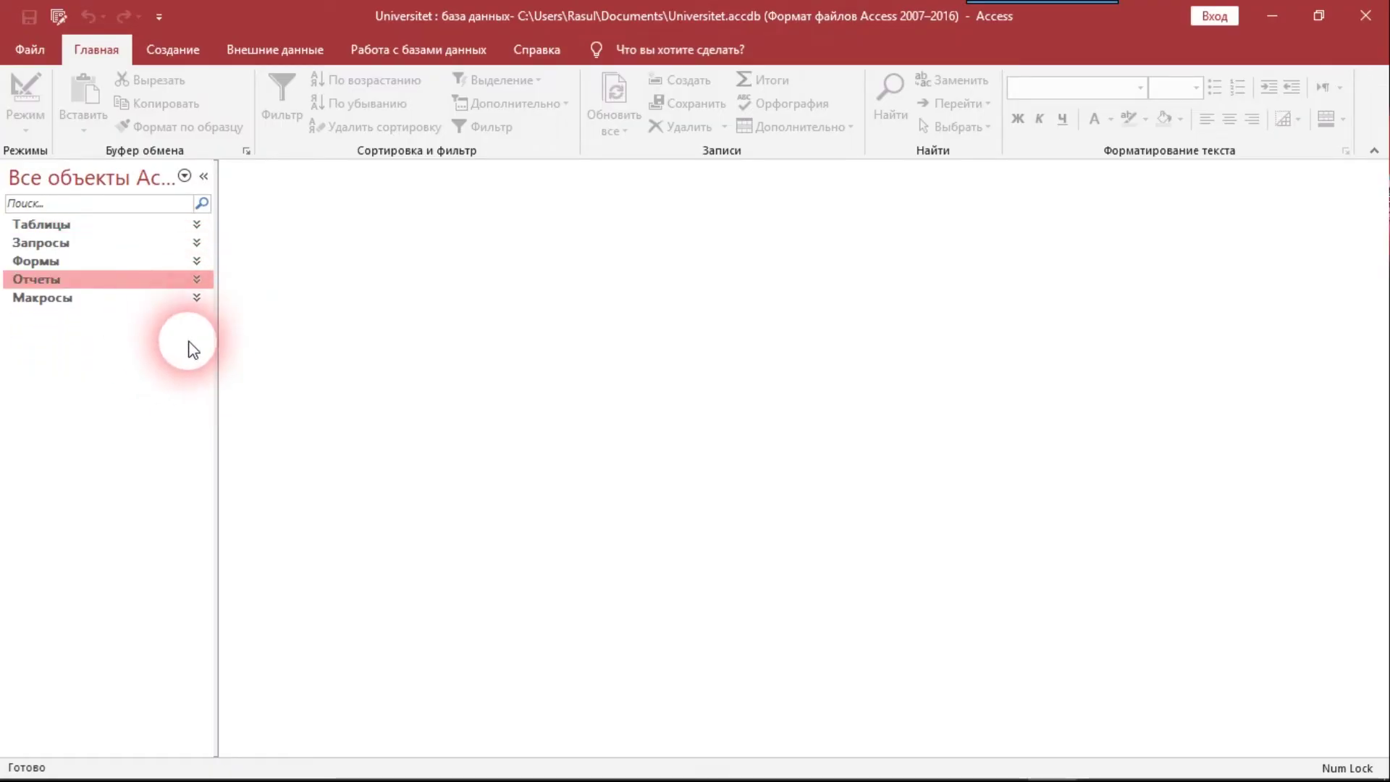
Look into the Макросы and Отчеты object groups in turn, and leave only the Формы group expanded
click(204, 304)
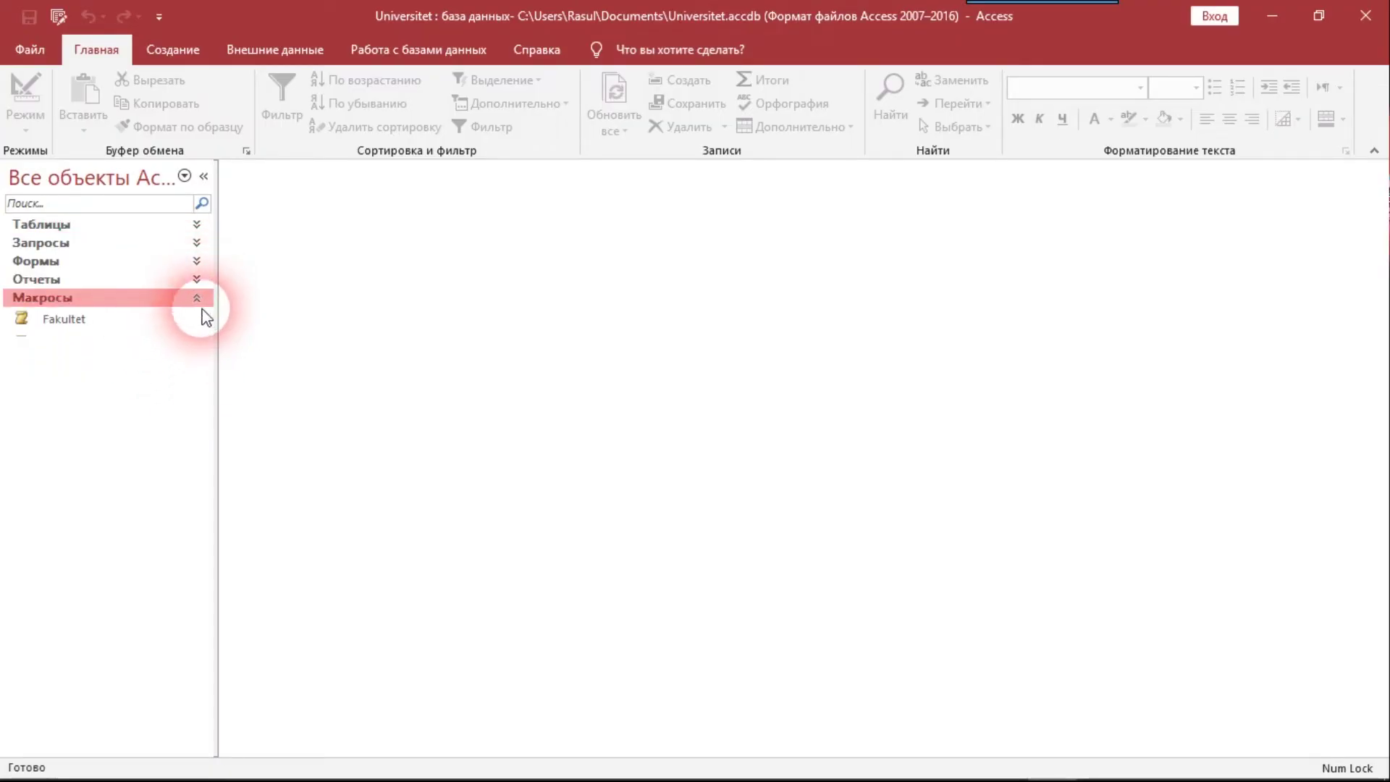
click(199, 300)
click(181, 279)
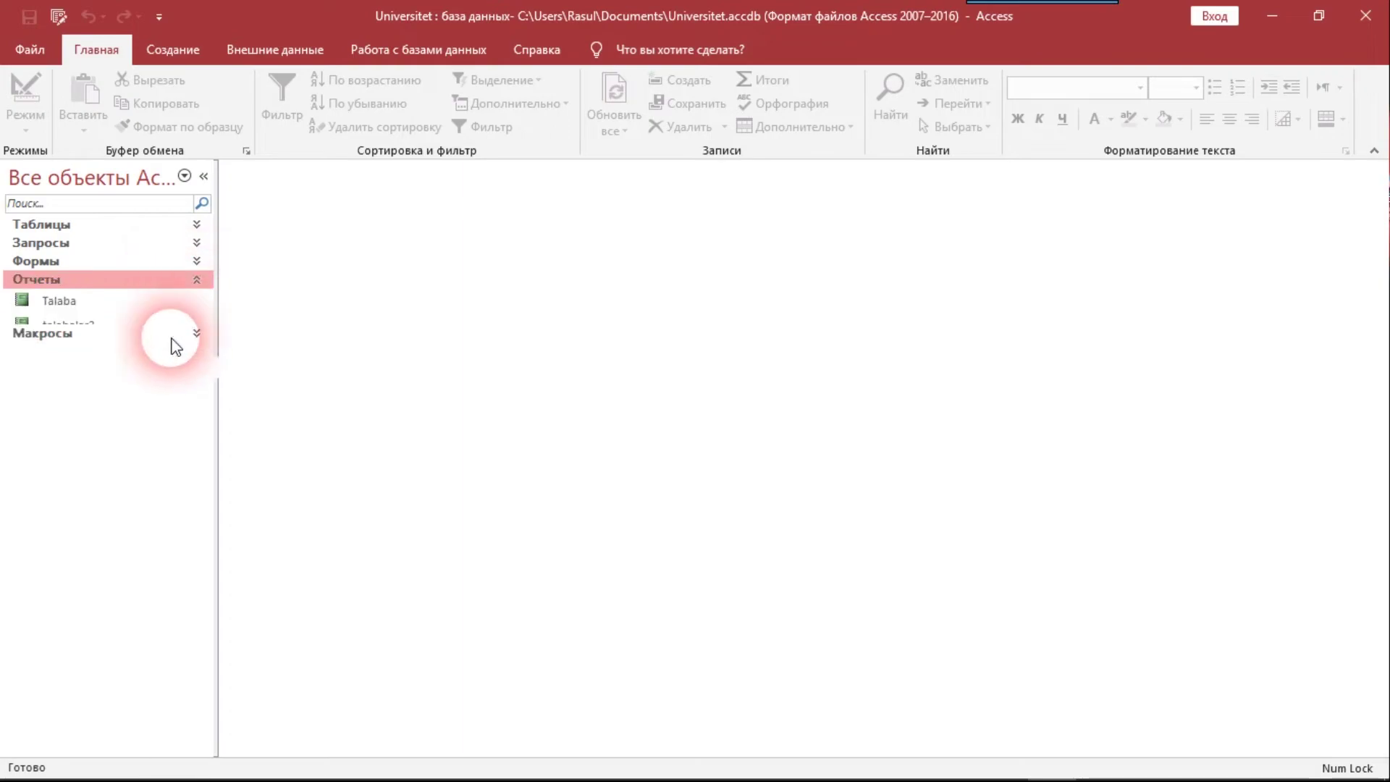
click(196, 262)
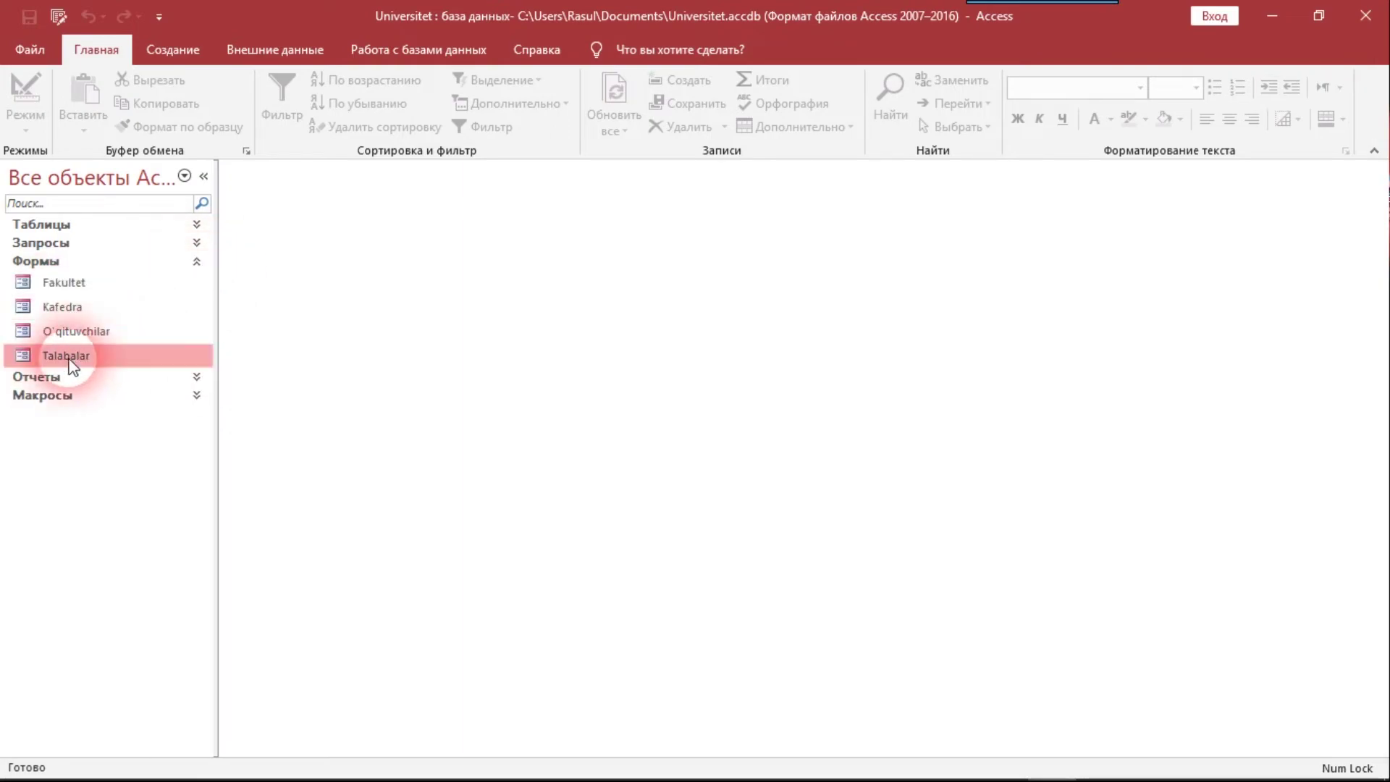
Open the O'qituvchilar, Kafedra and Fakultet forms in turn to examine them, closing each one after viewing
click(102, 359)
right_click(102, 358)
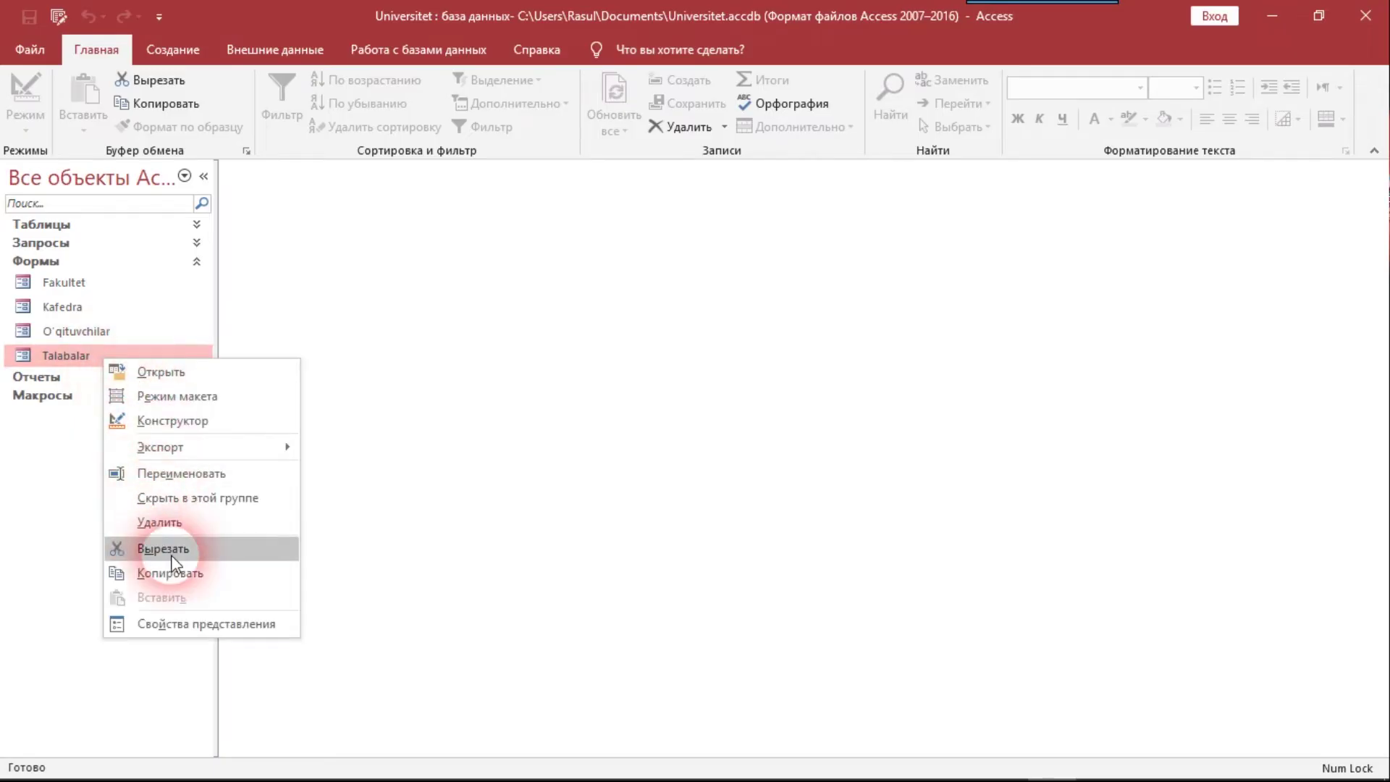
click(90, 331)
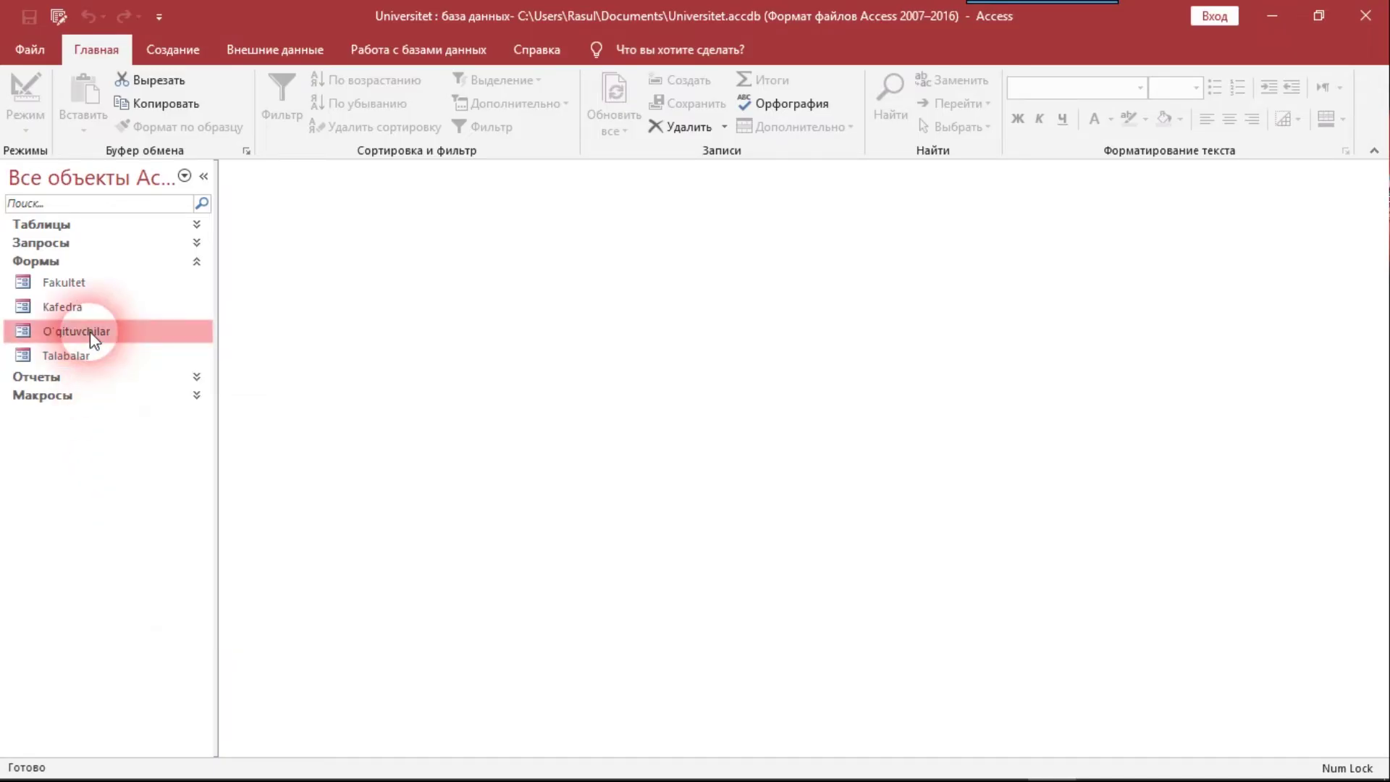
double_click(89, 331)
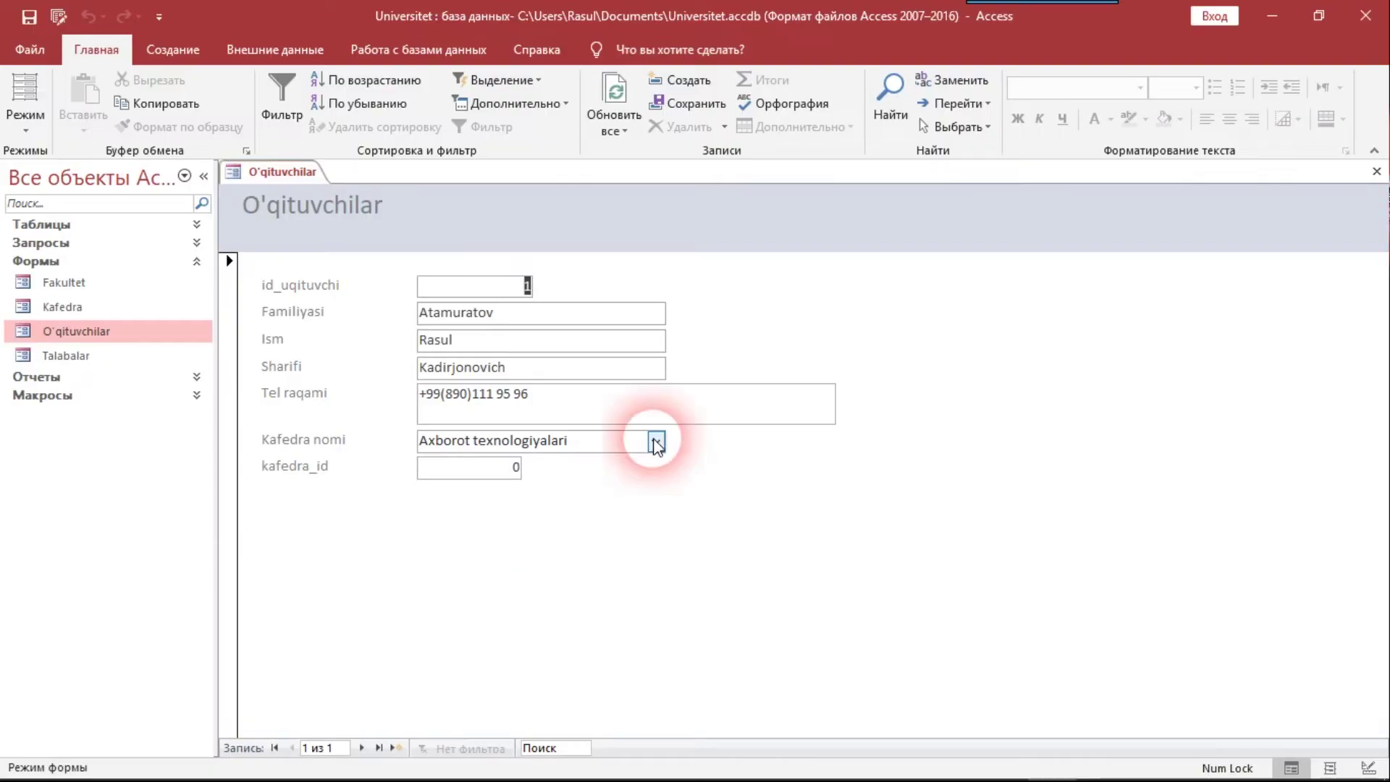
click(1377, 172)
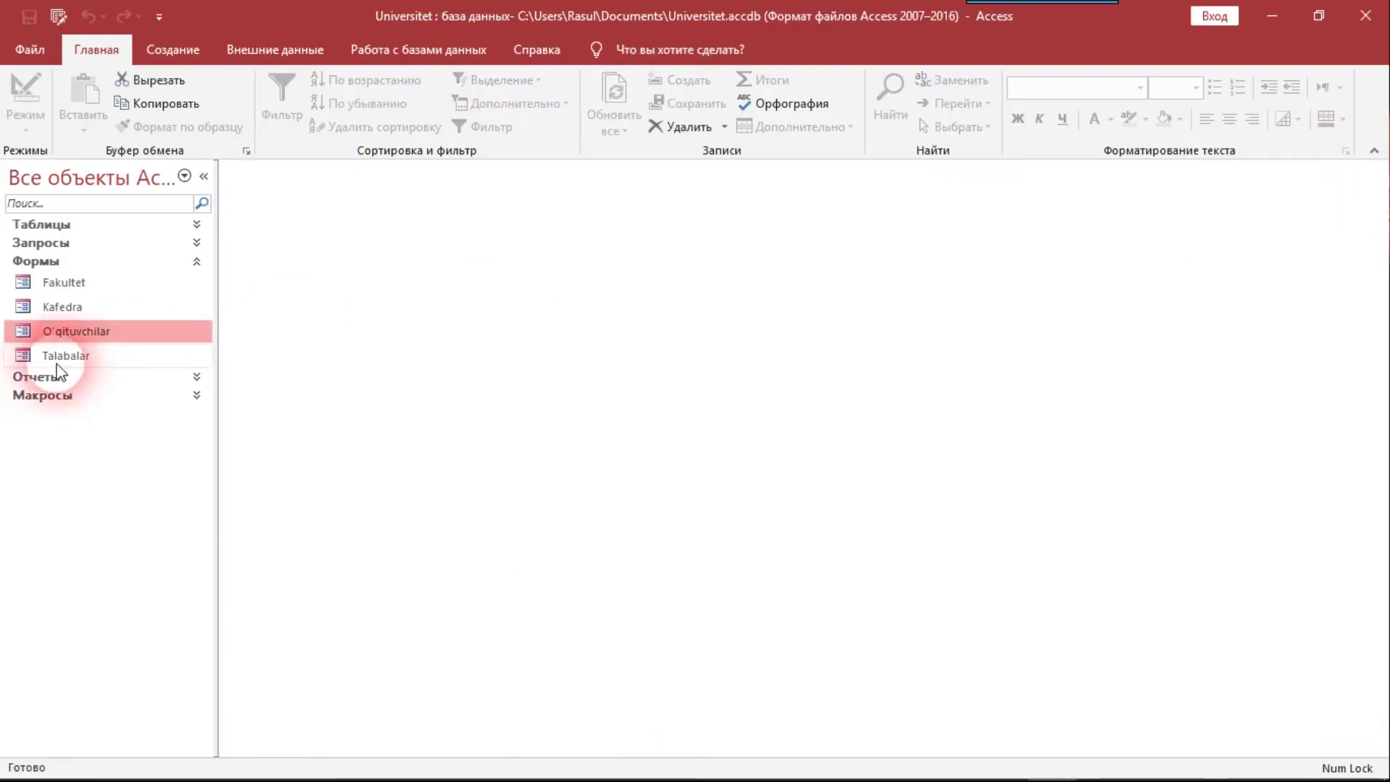
double_click(72, 307)
click(1376, 172)
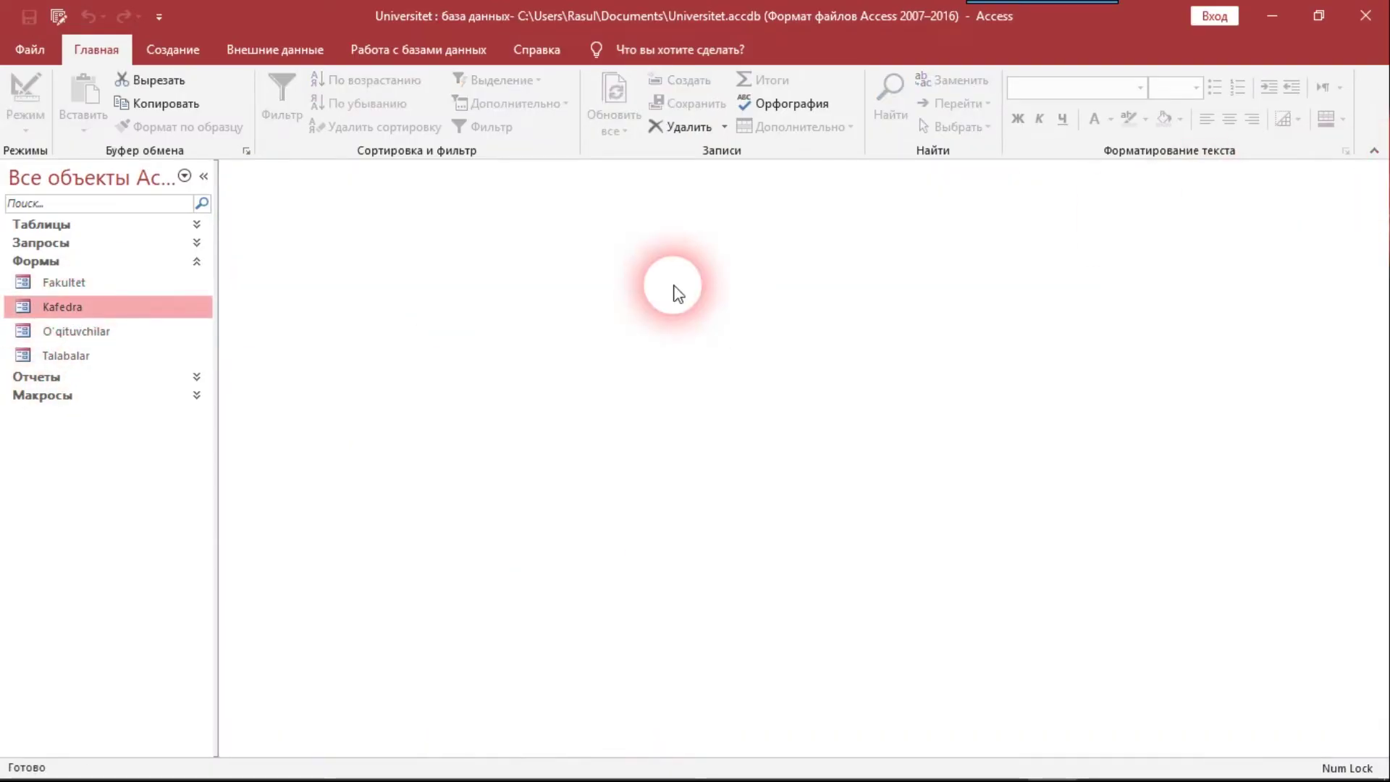
double_click(72, 283)
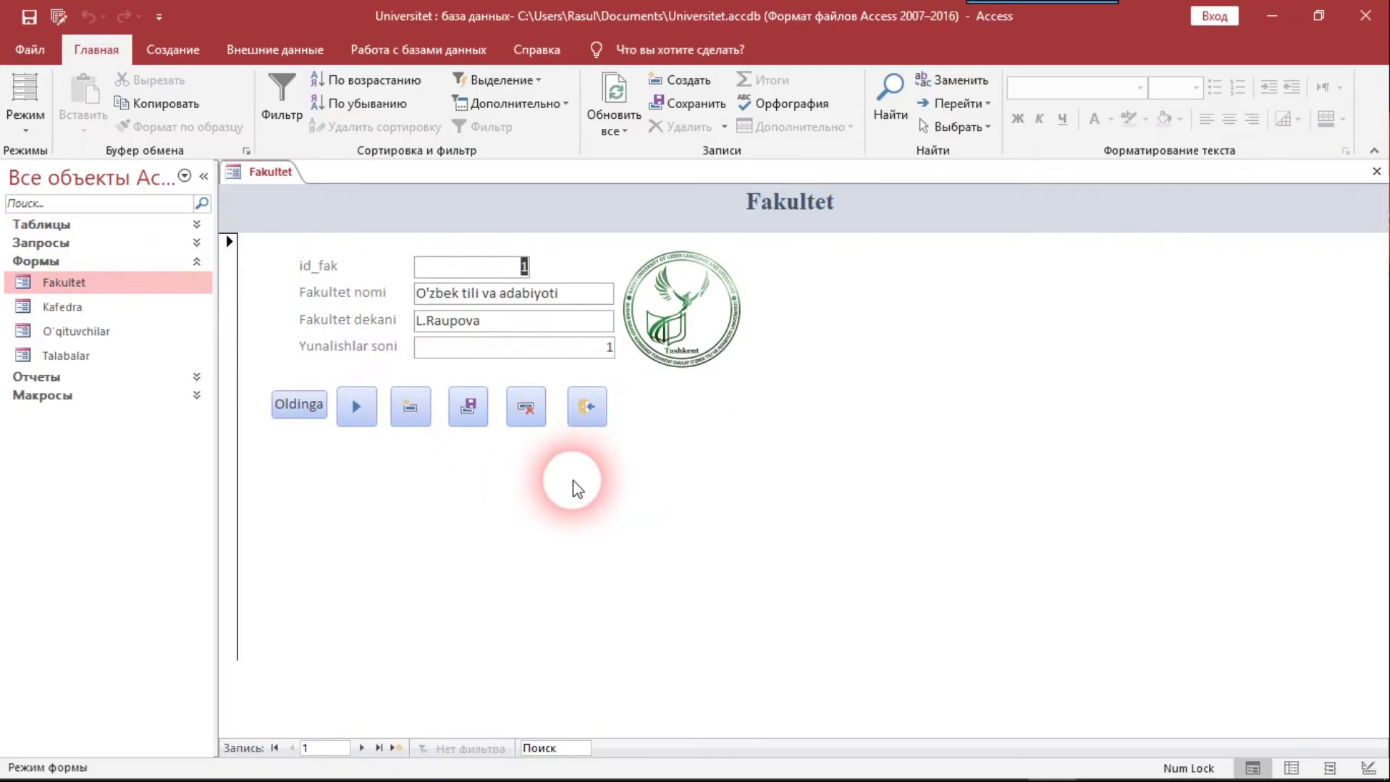
click(1377, 172)
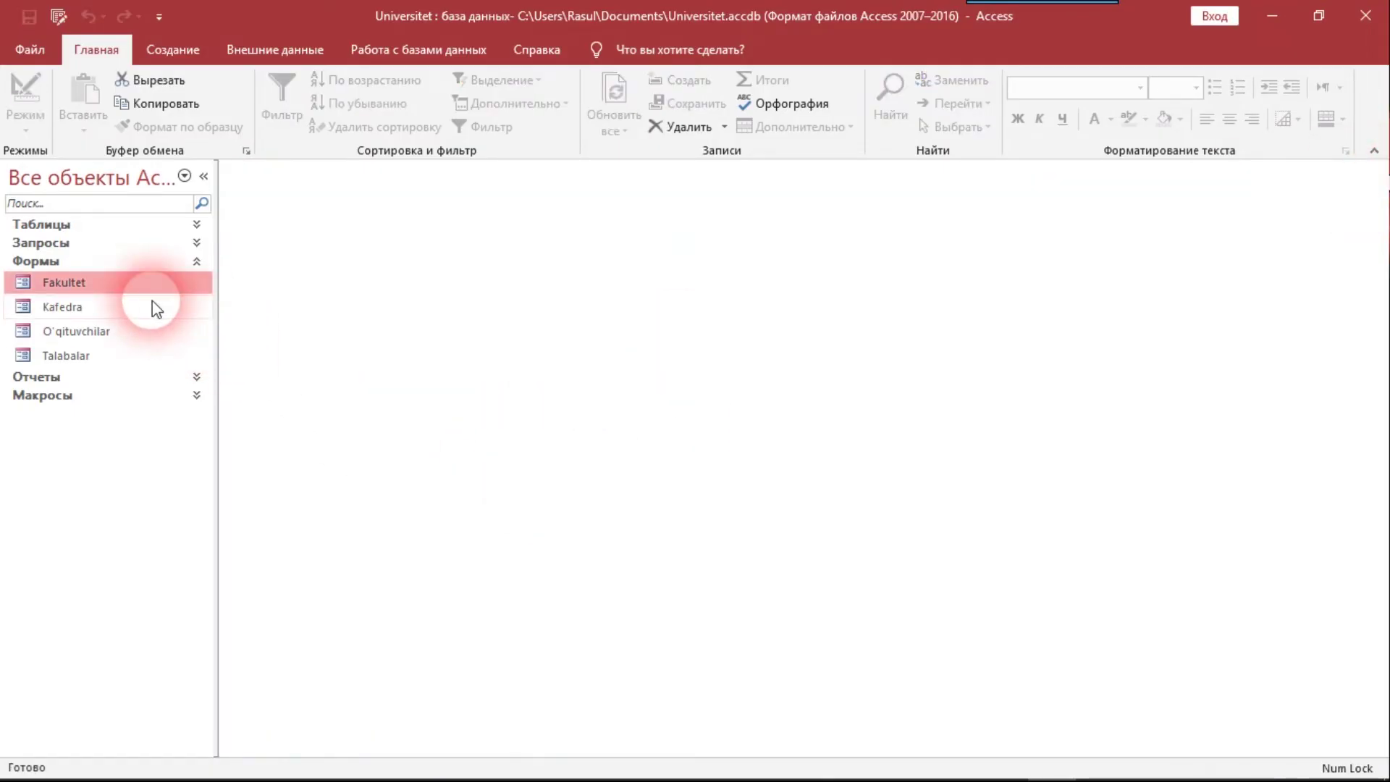
Open the Fakultet form in design view and draw a command button about 2.3 × 1 cm beside the exit button in the detail section
right_click(94, 293)
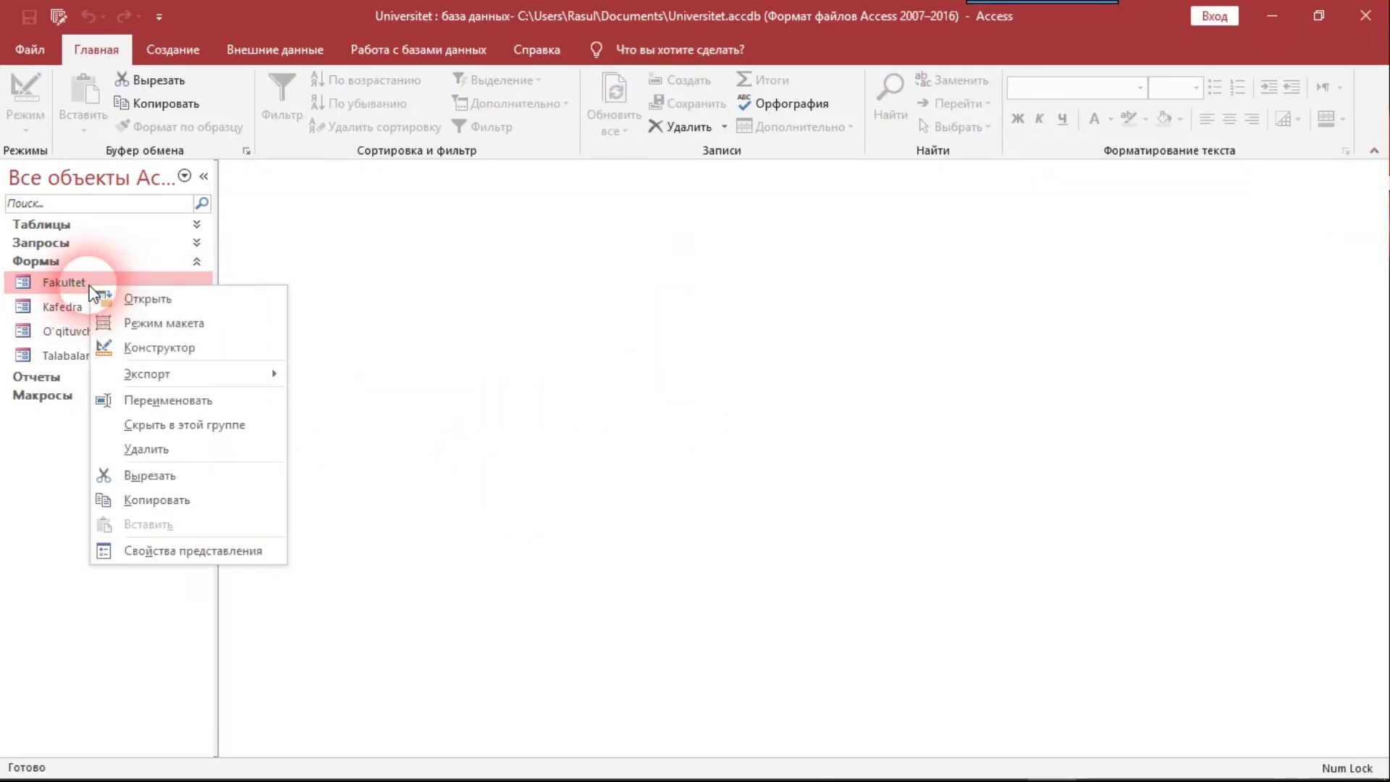
click(157, 348)
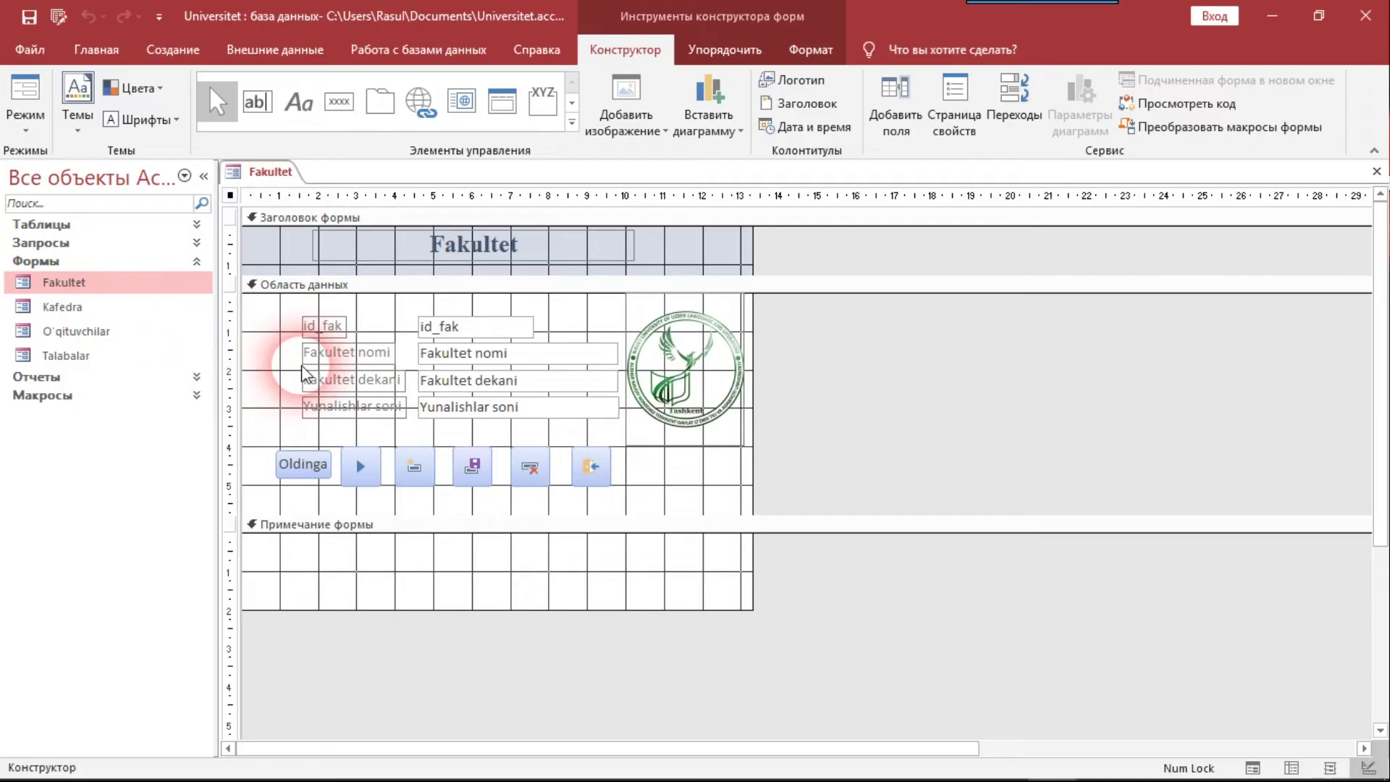
click(347, 109)
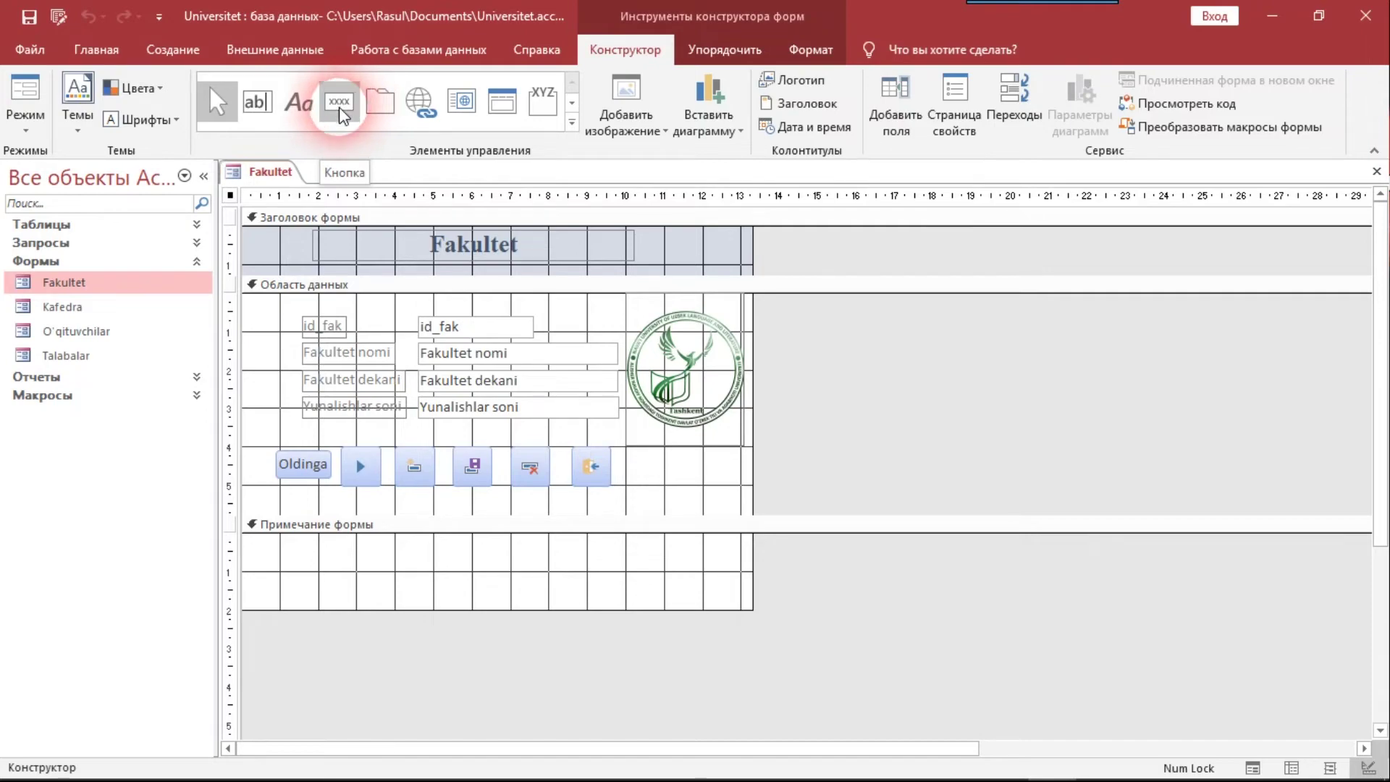
click(630, 453)
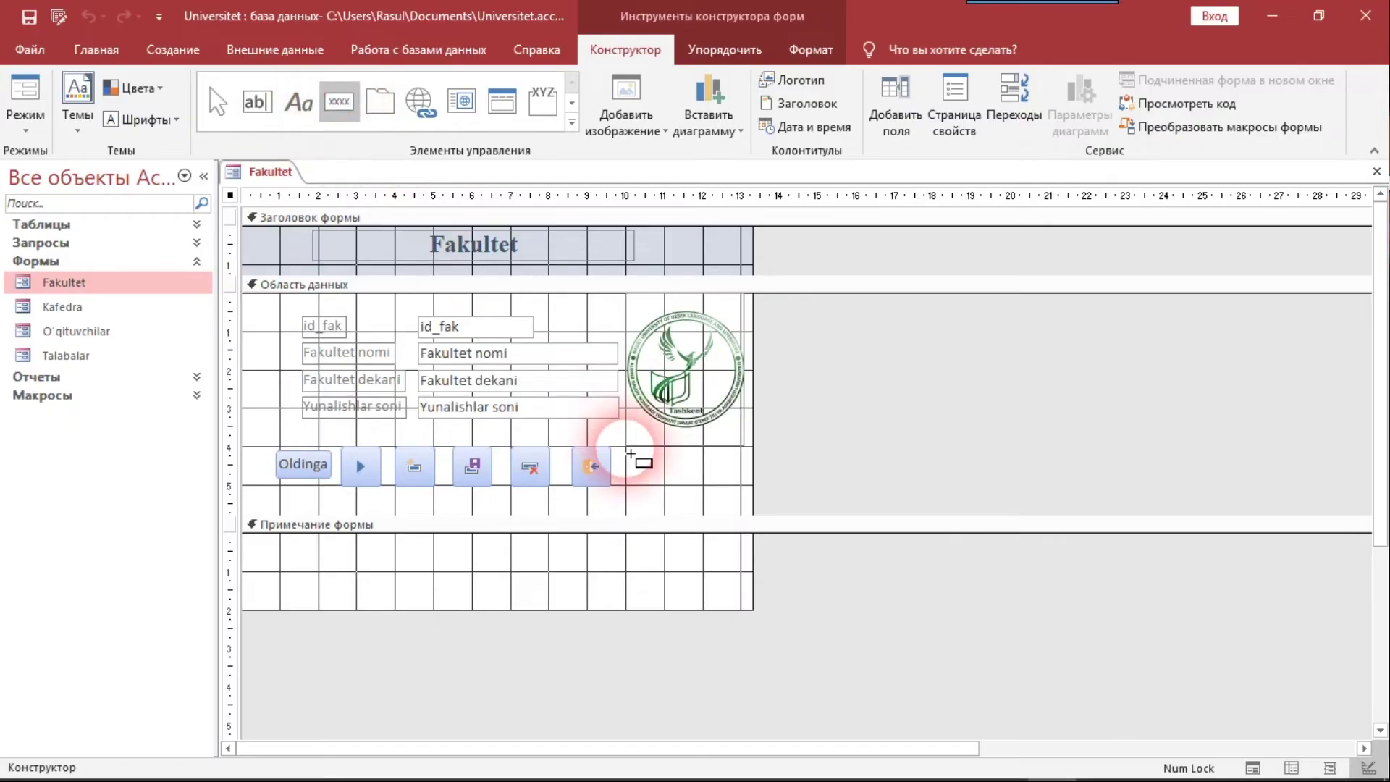
drag(631, 453, 715, 498)
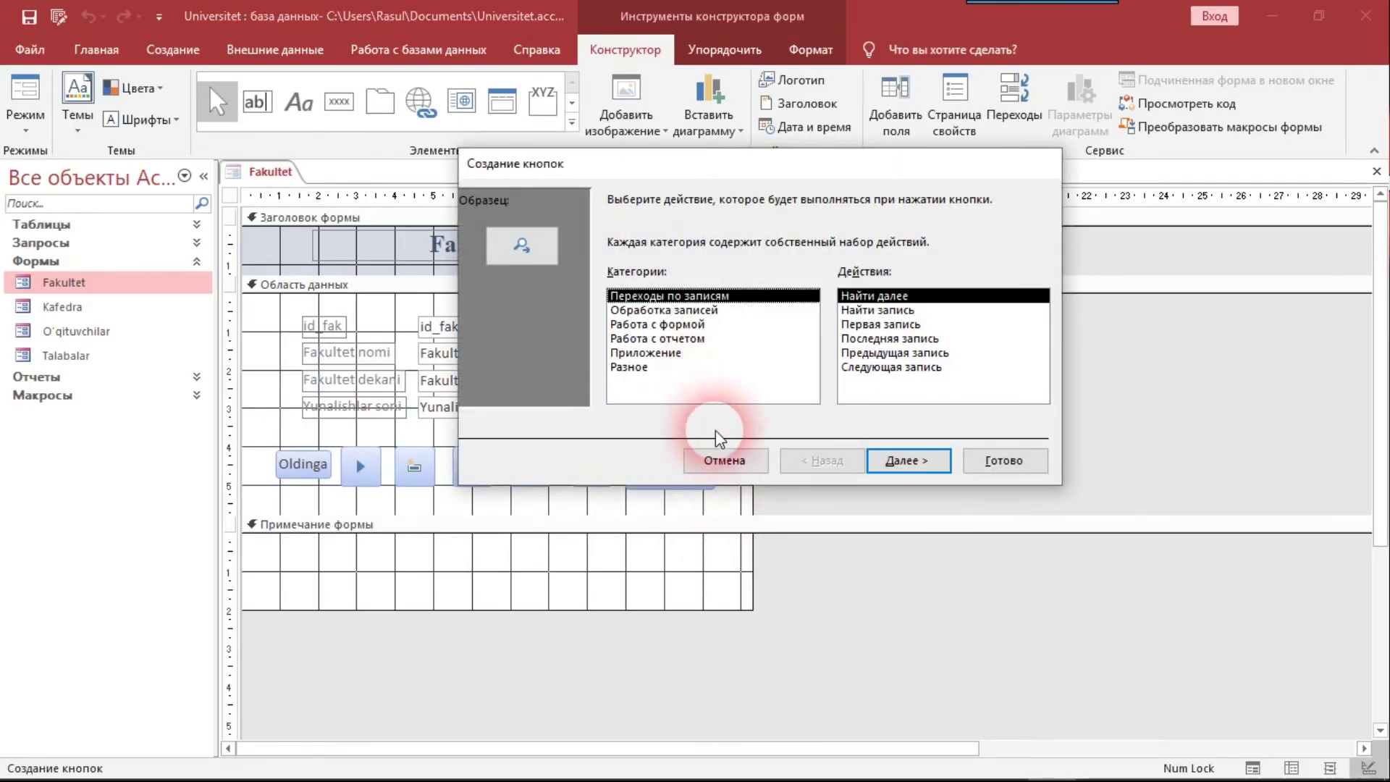
Dismiss the button wizard without assigning an action, and line the new button up with the existing row of buttons
drag(609, 174, 630, 217)
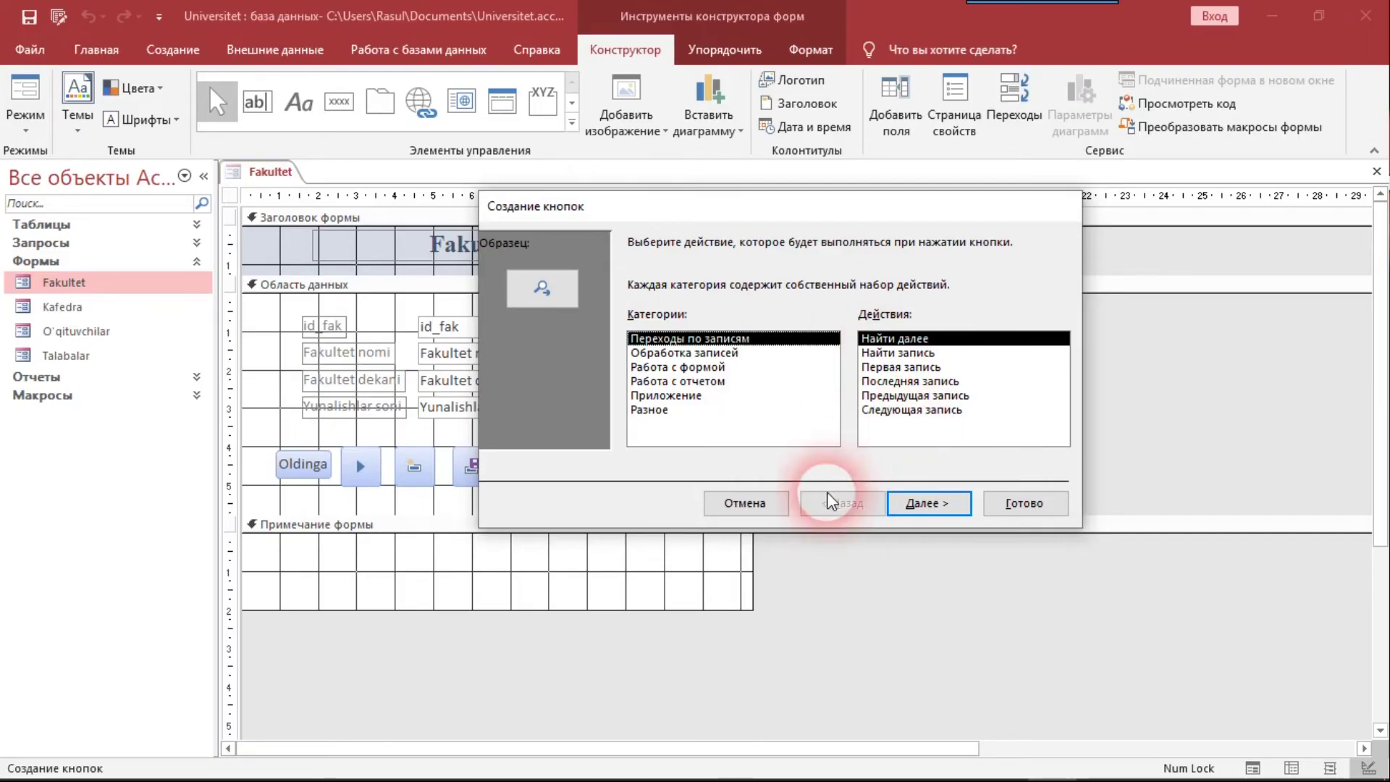
click(655, 399)
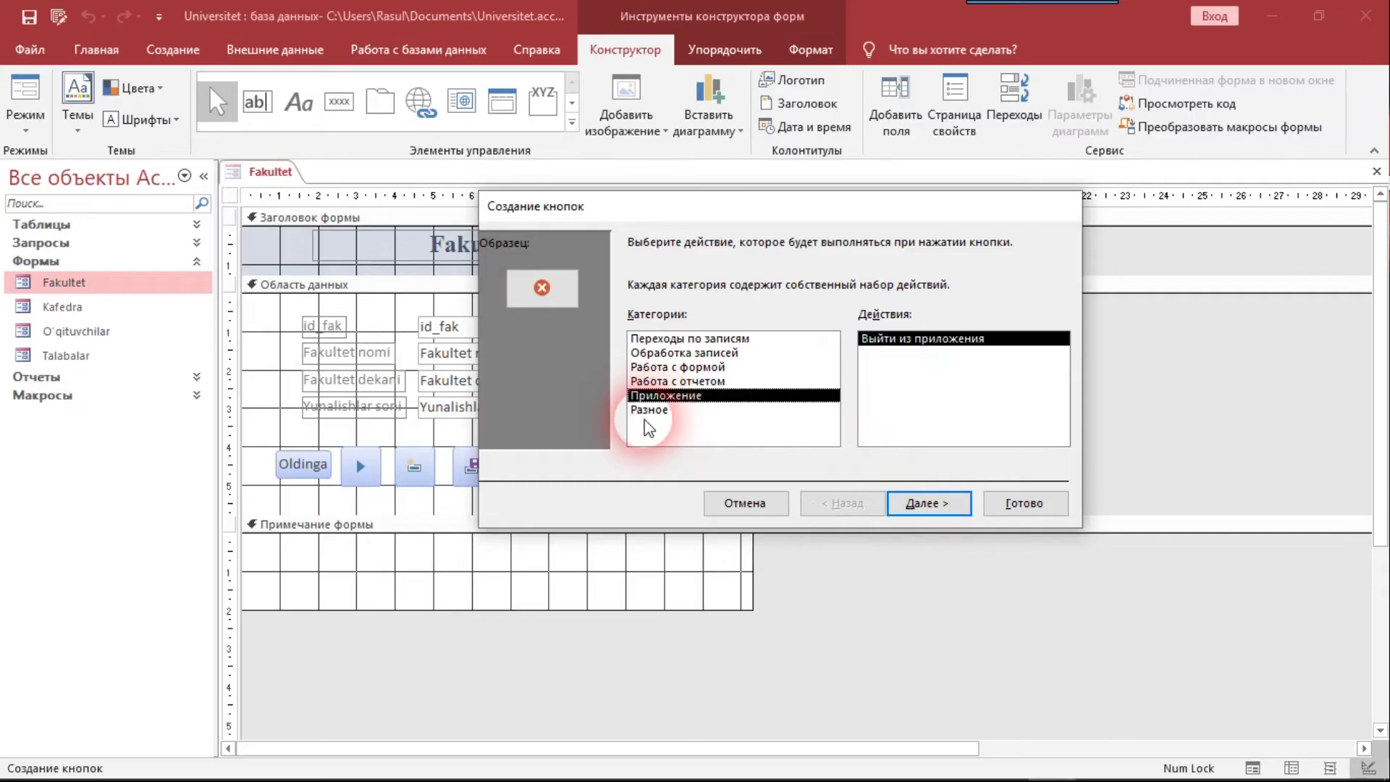
click(681, 384)
click(684, 352)
click(684, 338)
click(745, 502)
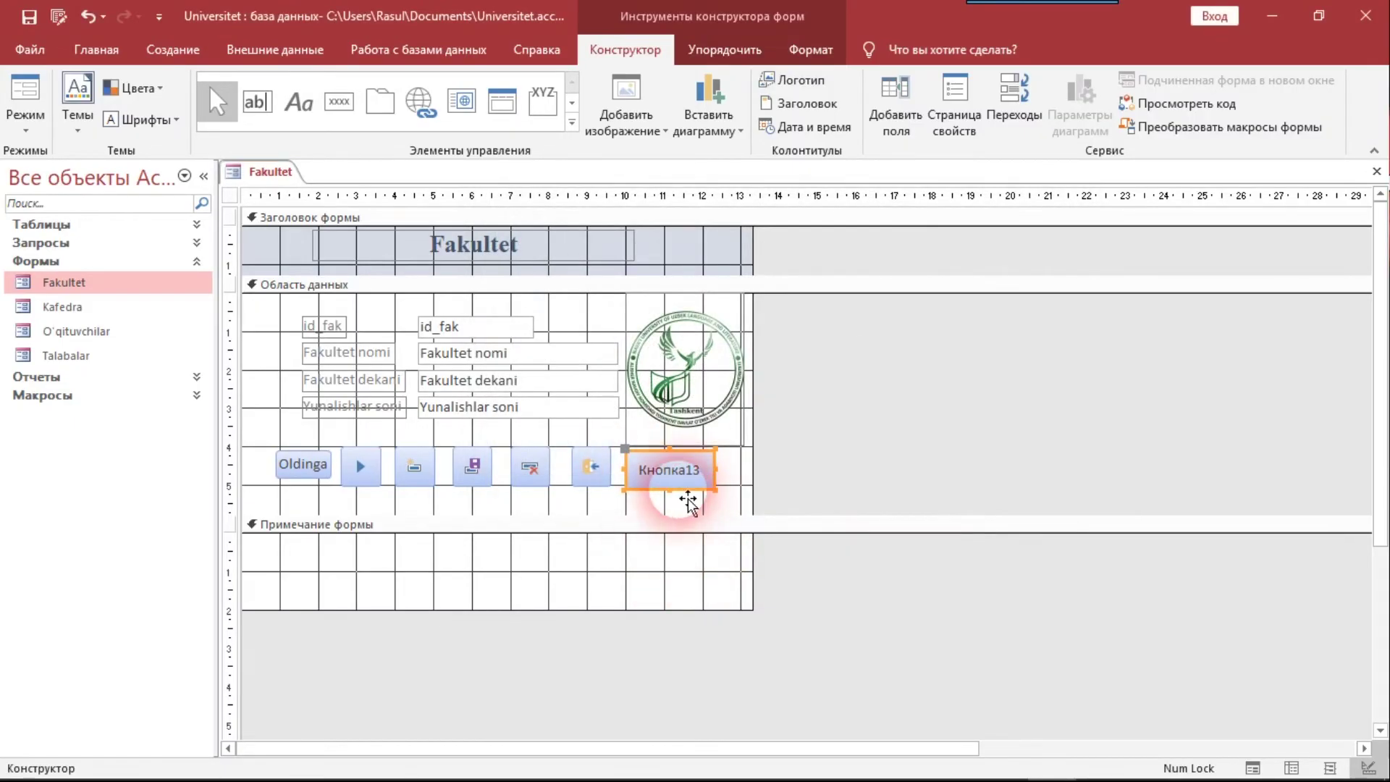
click(635, 476)
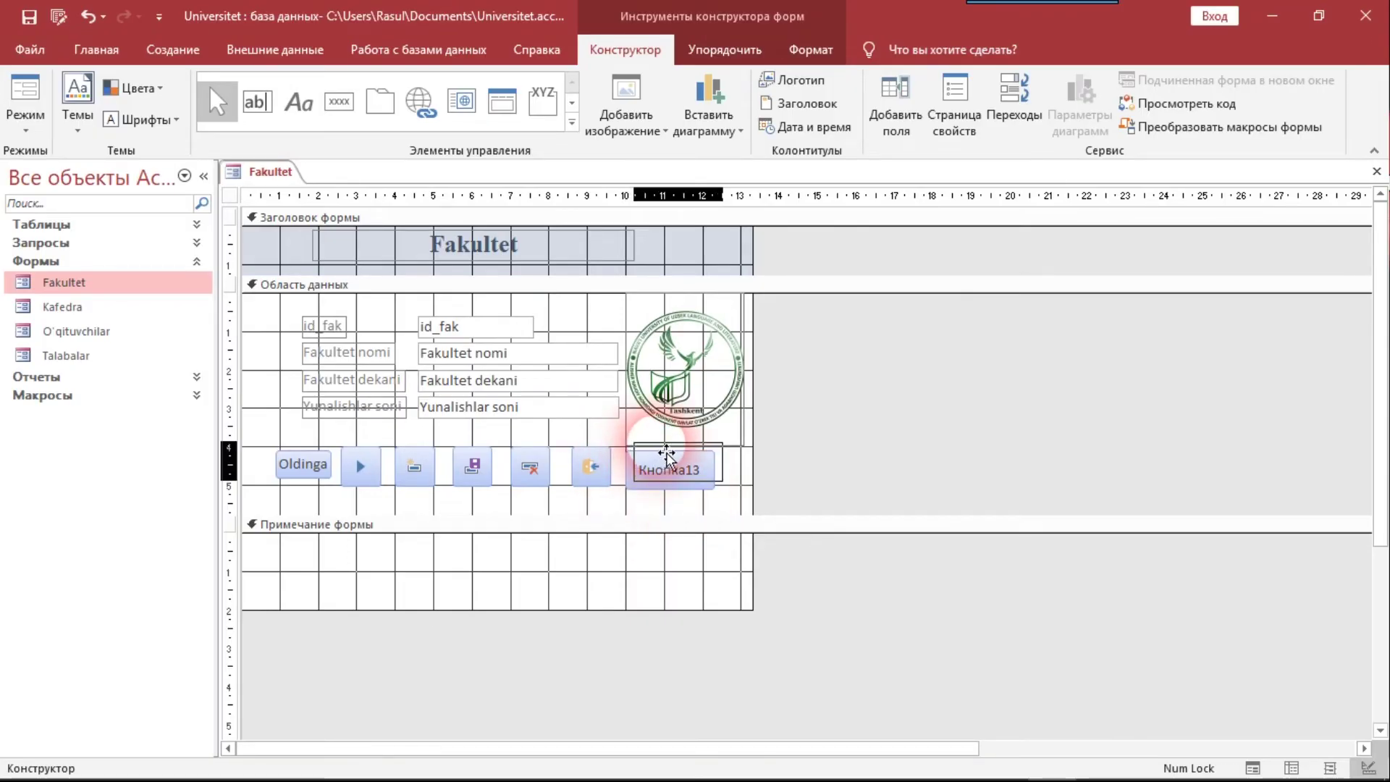
drag(666, 455, 677, 473)
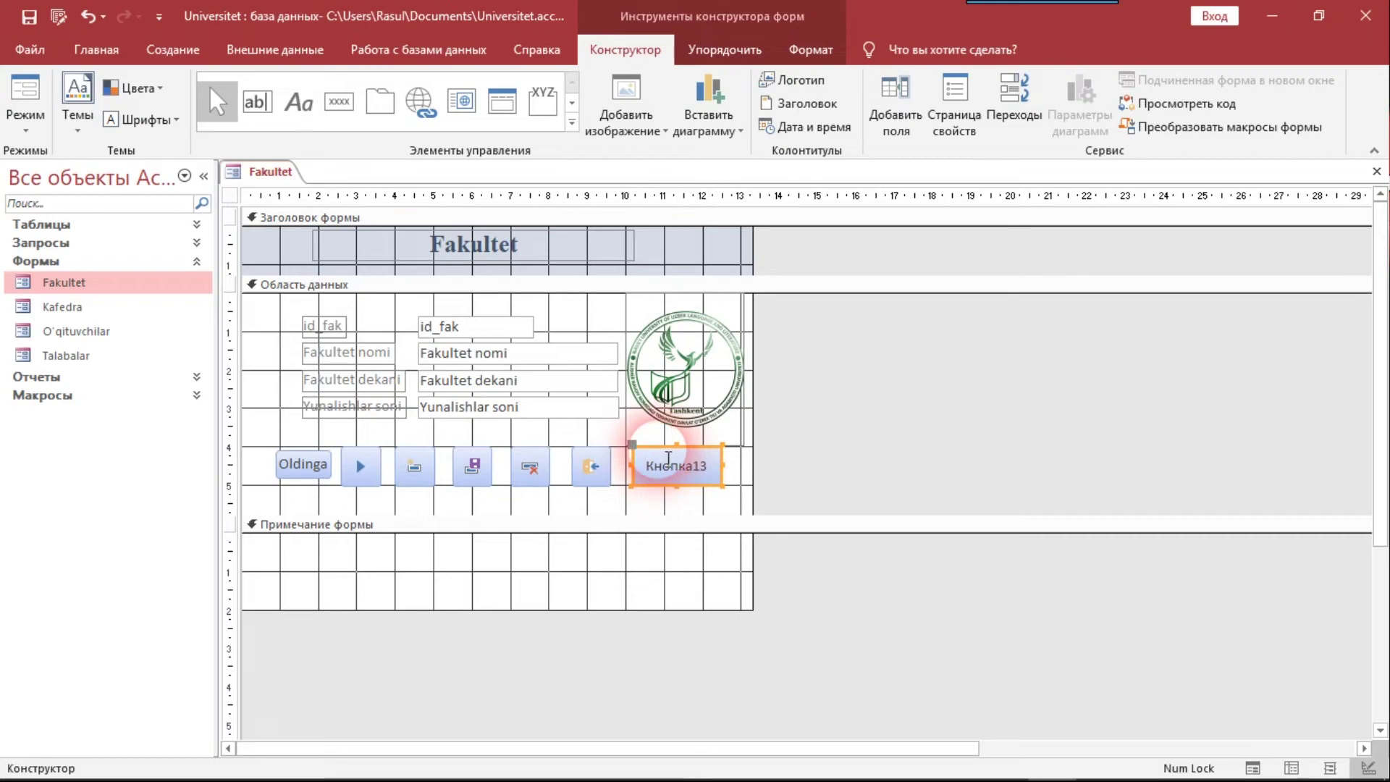
Open the property sheet and set the new button's caption (Подпись) to Talaba
right_click(663, 459)
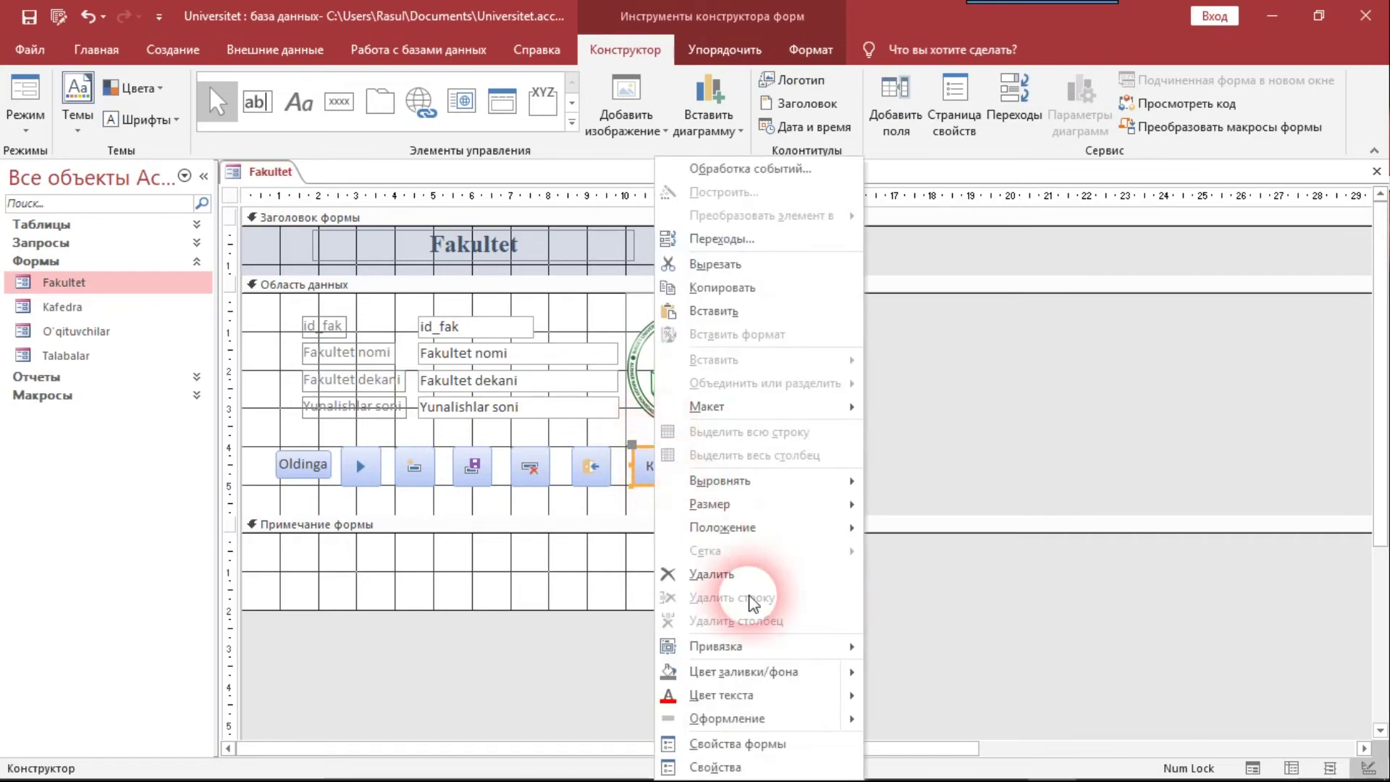
click(744, 749)
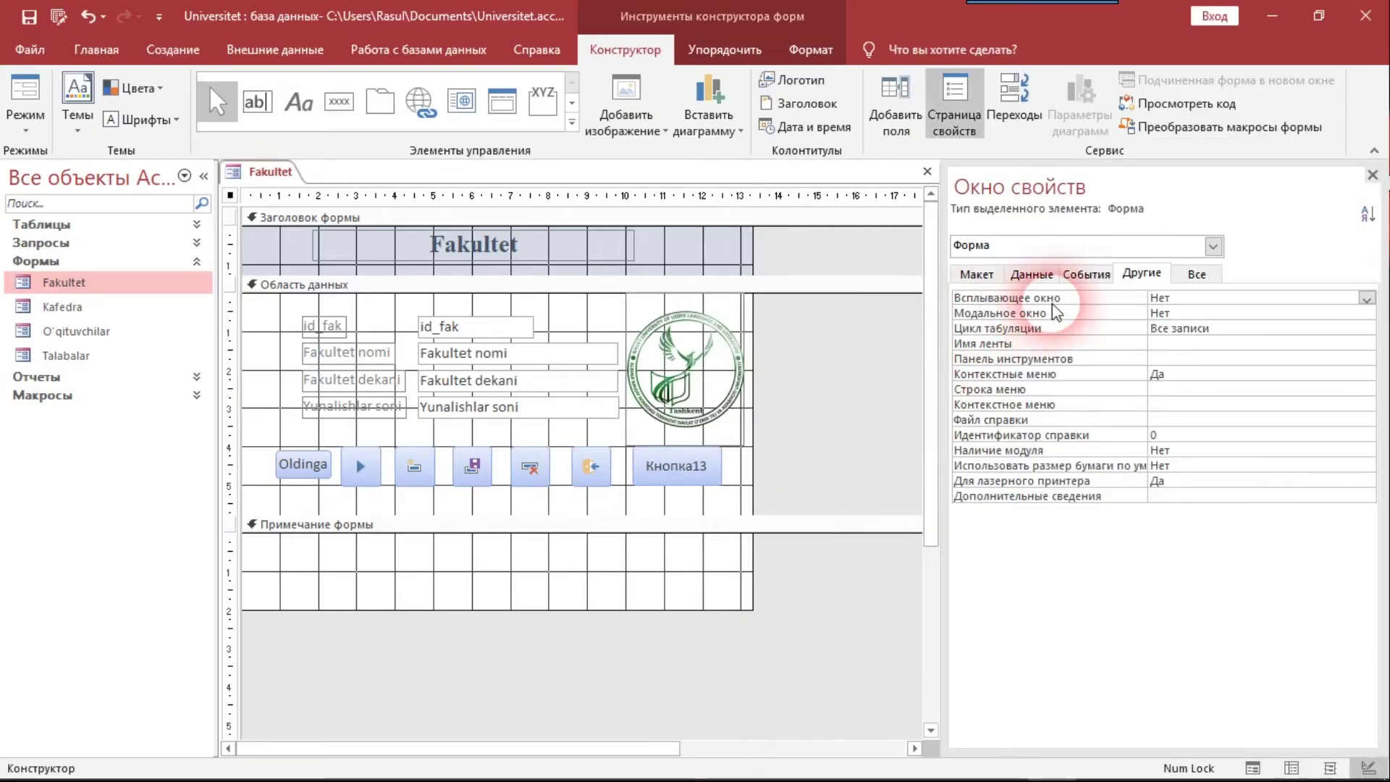
click(1011, 279)
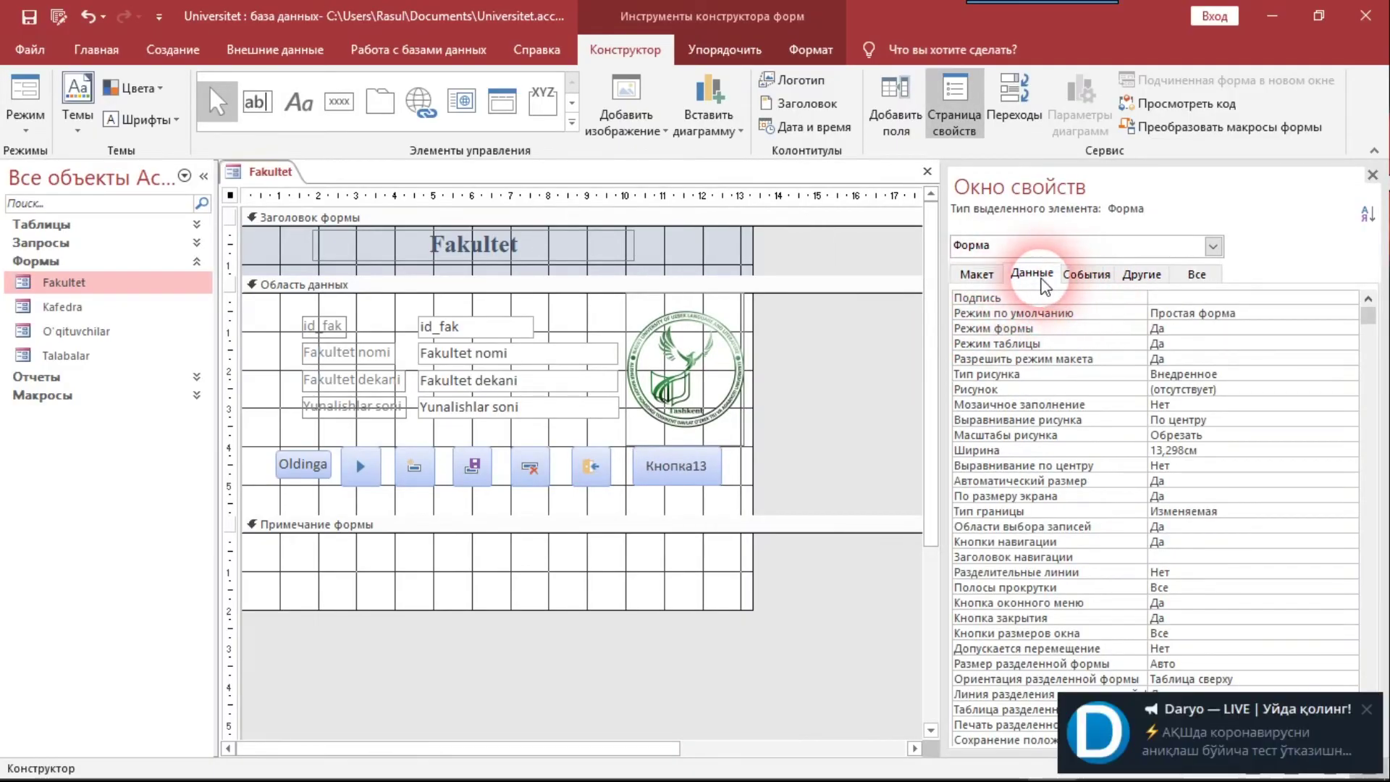
click(1041, 275)
click(1084, 274)
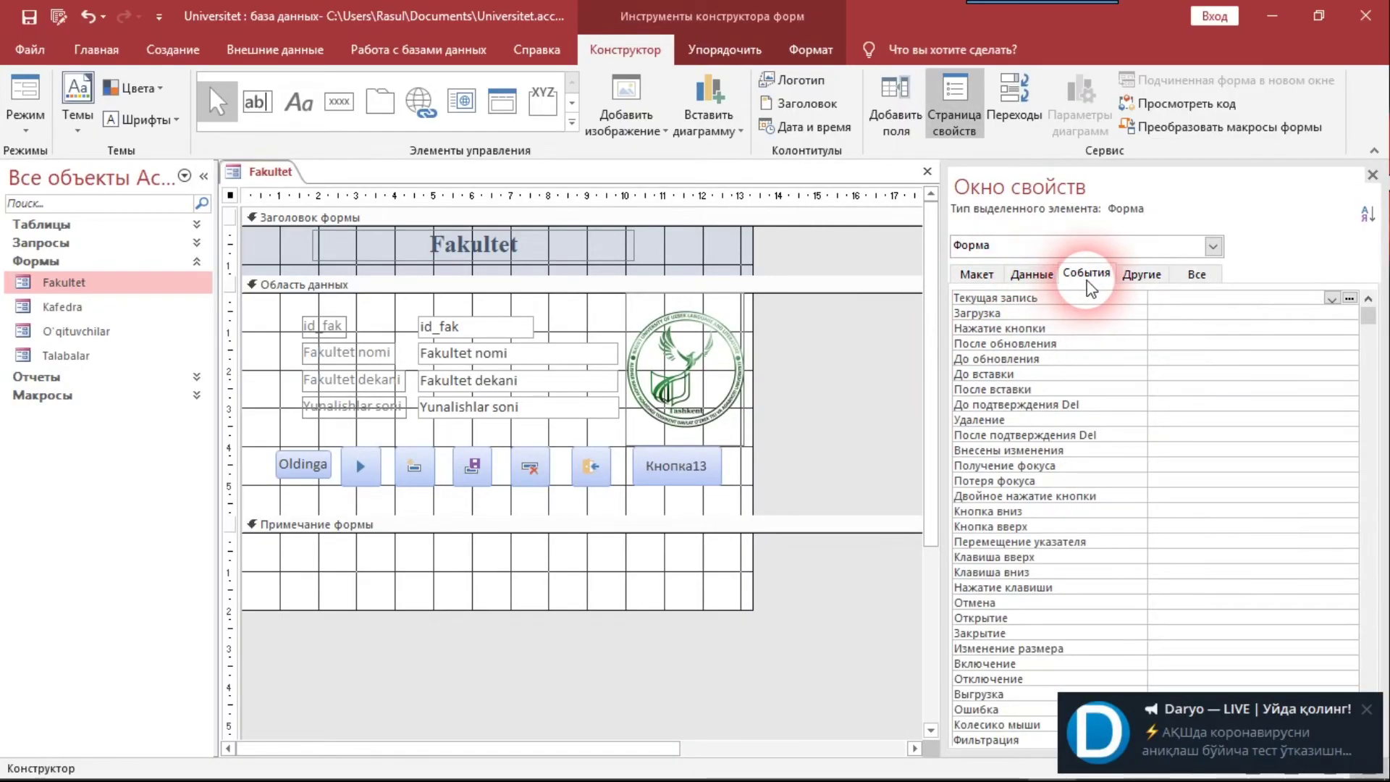
click(1149, 282)
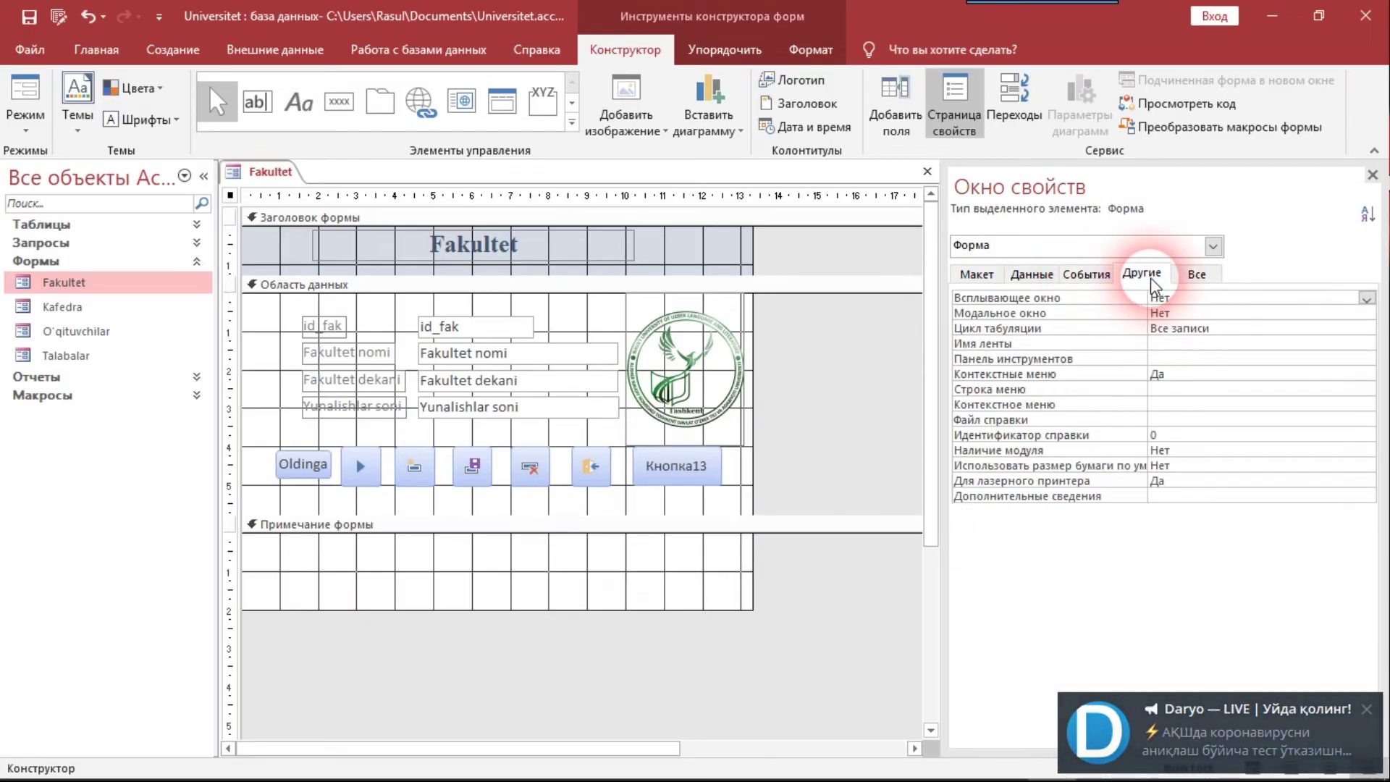
click(676, 466)
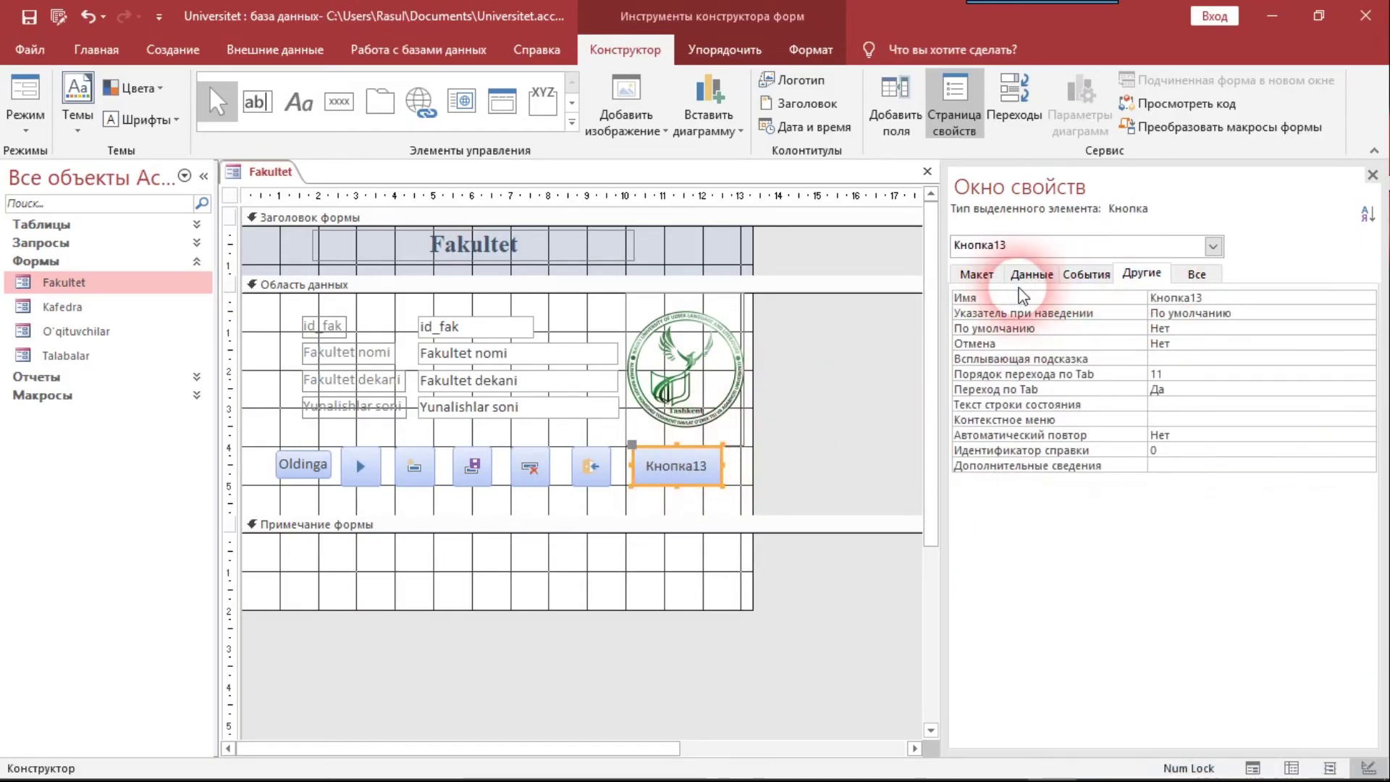
click(974, 273)
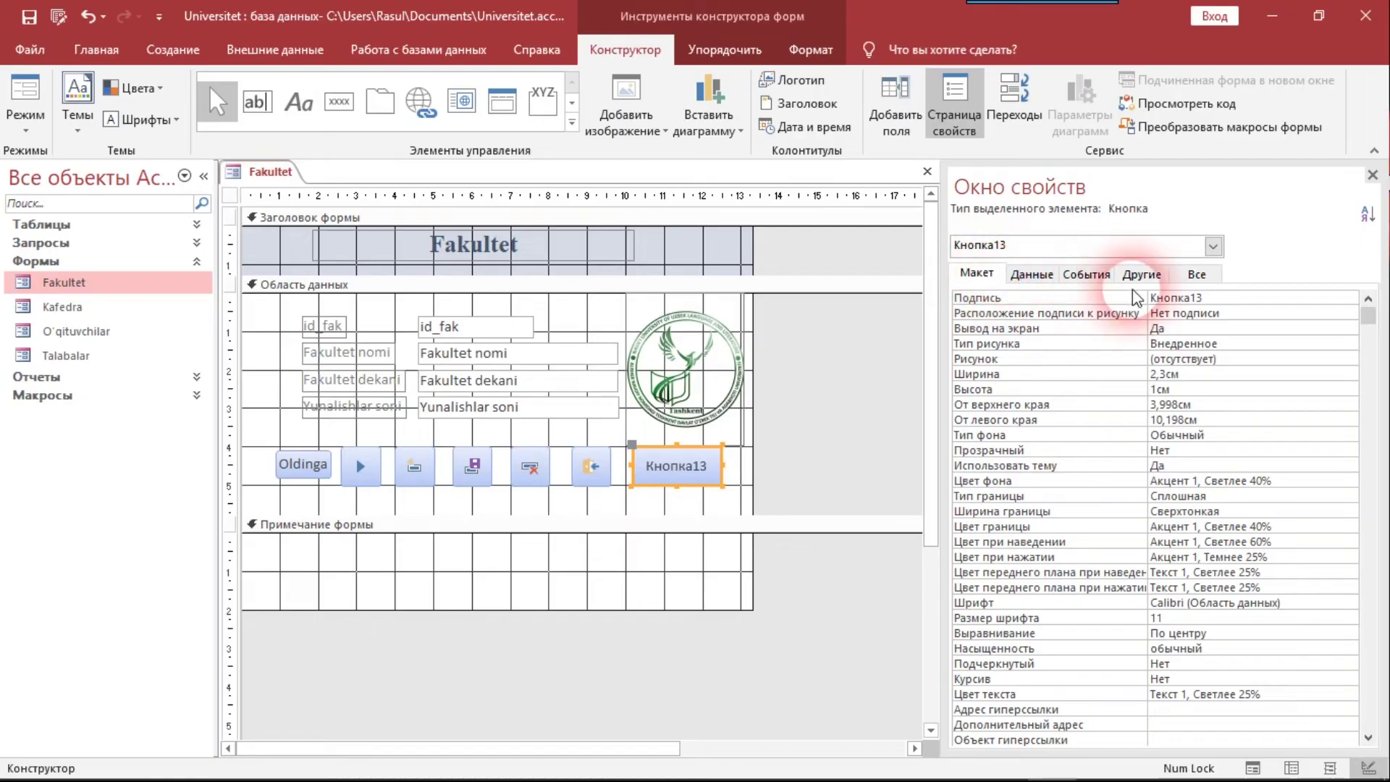
click(1202, 298)
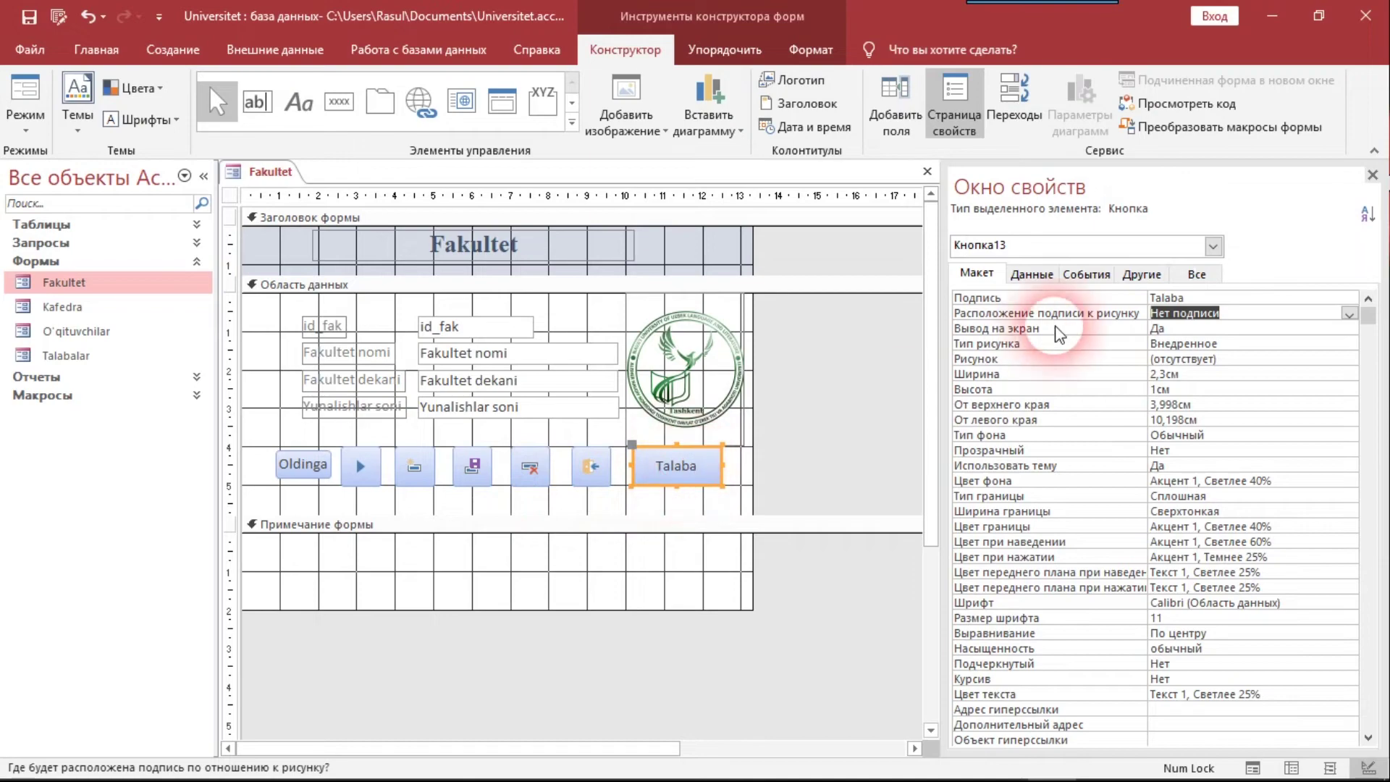
Start an embedded macro with the macro builder for the Talaba button's click event (Нажатие кнопки)
click(1086, 273)
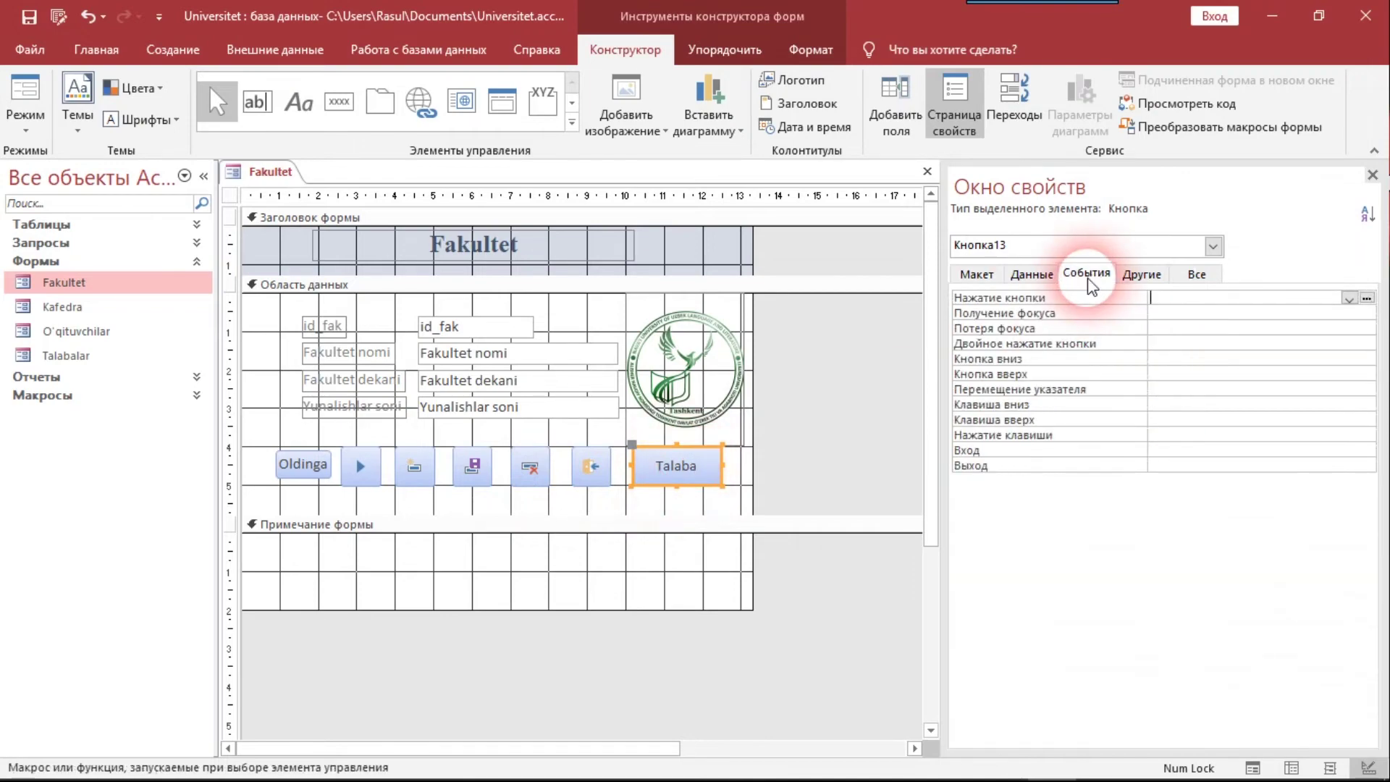
click(1367, 299)
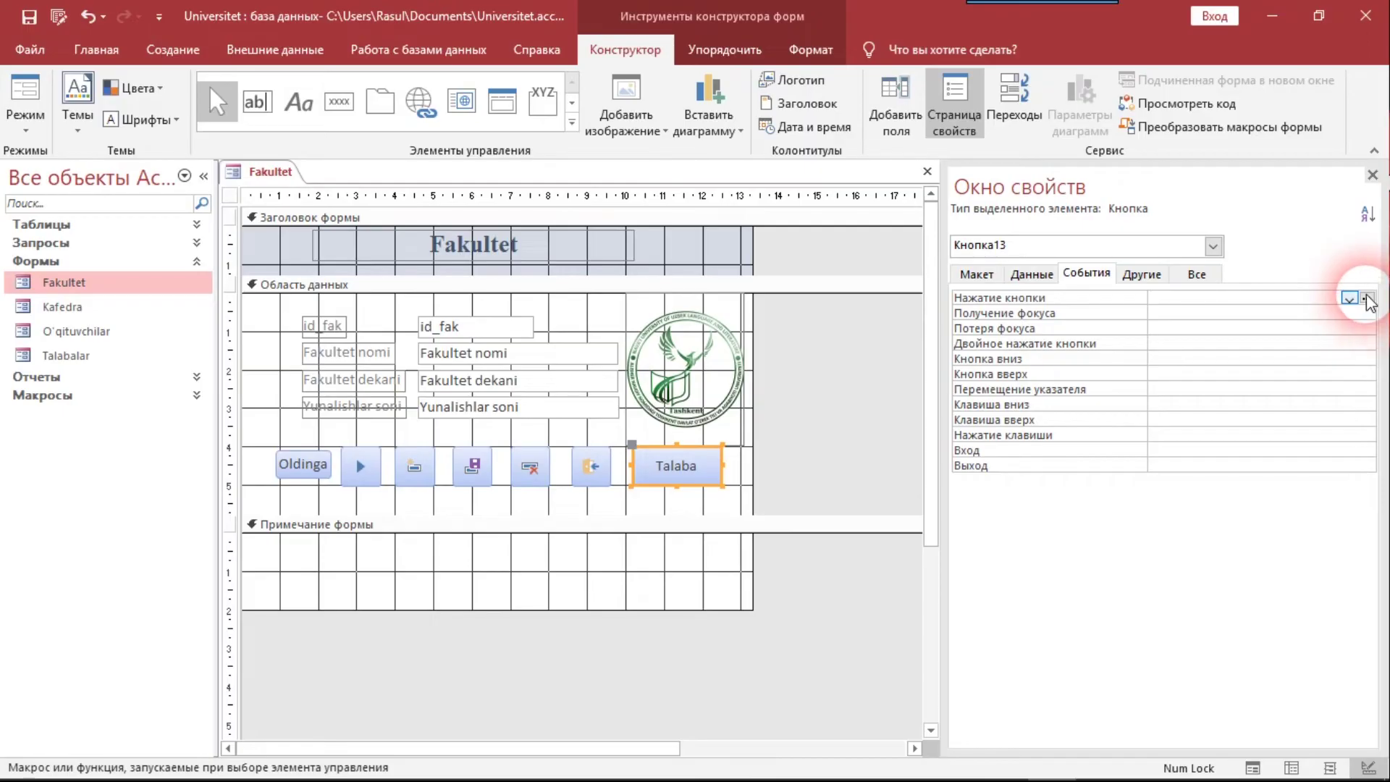
click(1367, 299)
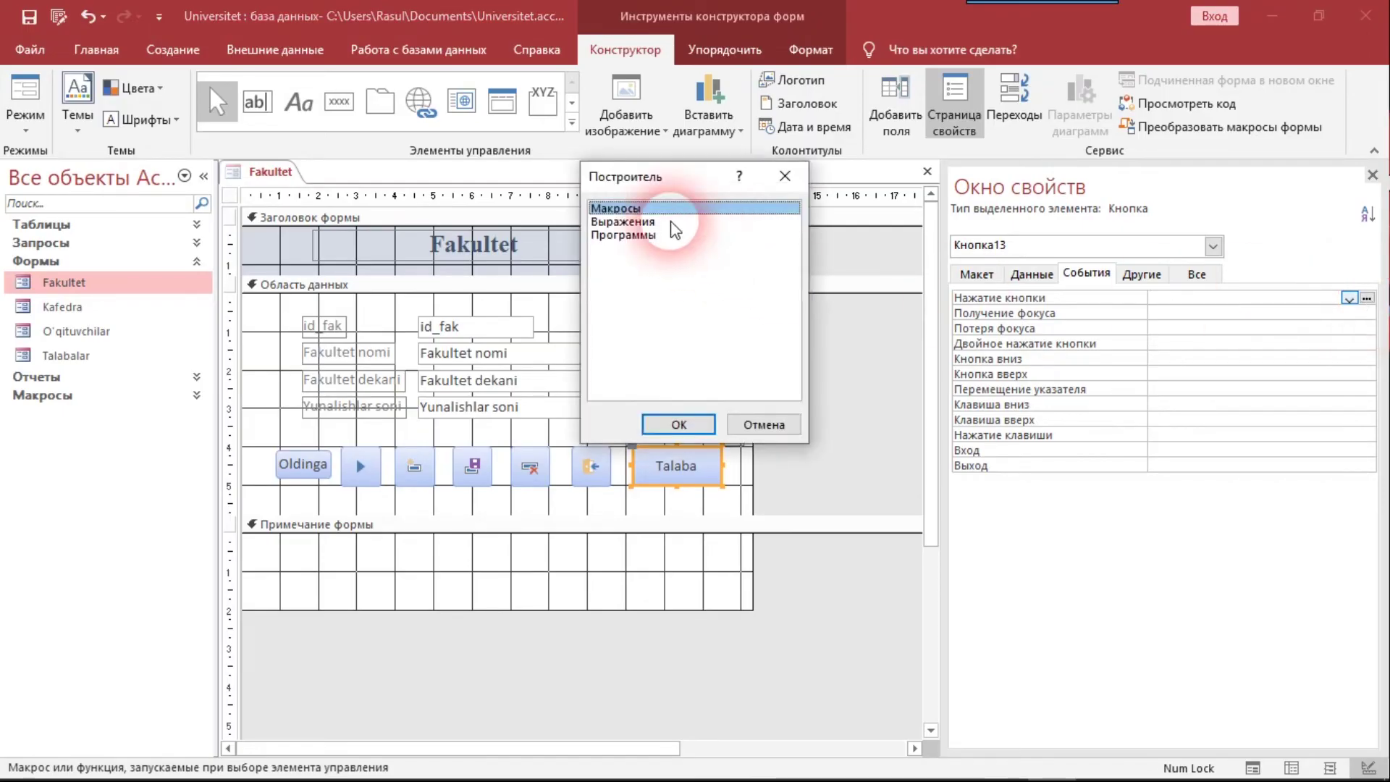
click(678, 424)
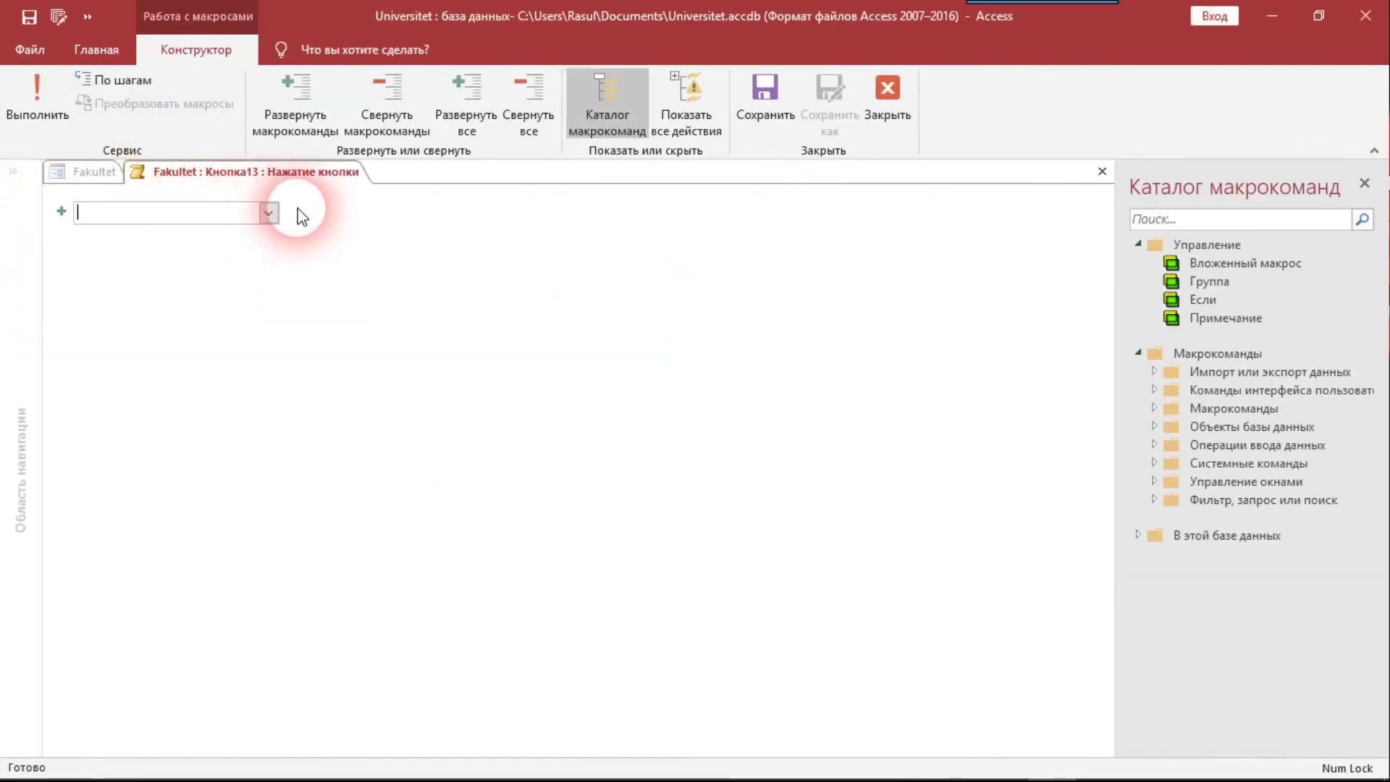
Add the ЗакрытьОкно action as the first action of the button's click macro
click(269, 212)
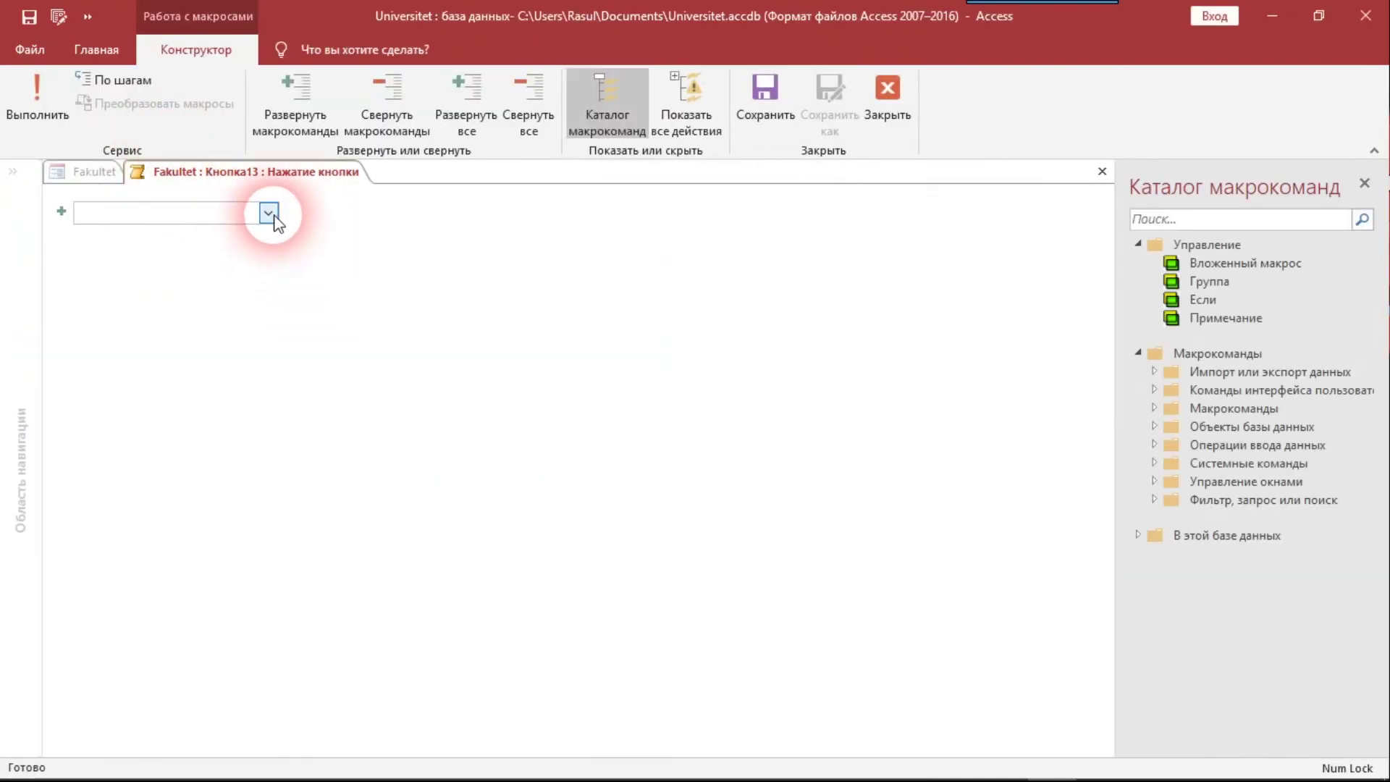
scroll(208, 459, down, 5)
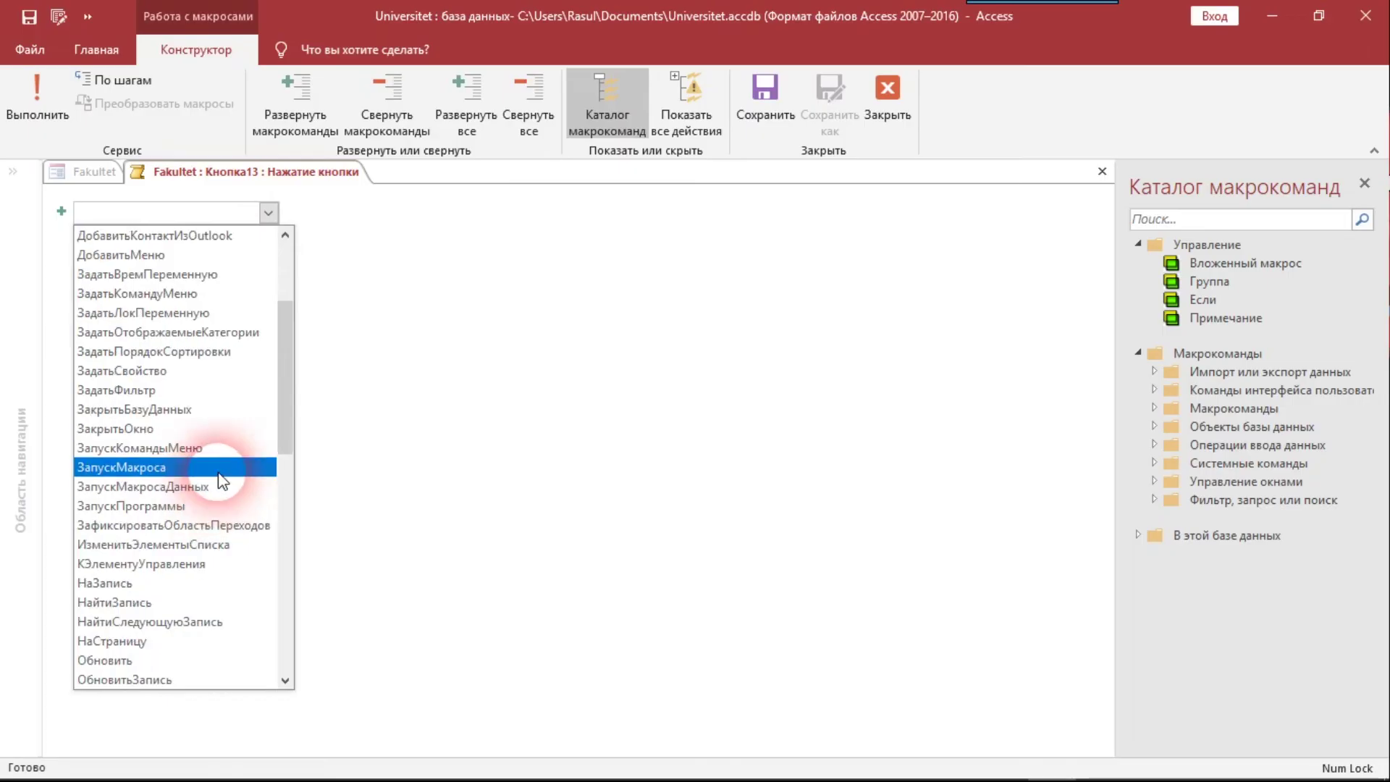
scroll(174, 630, down, 2)
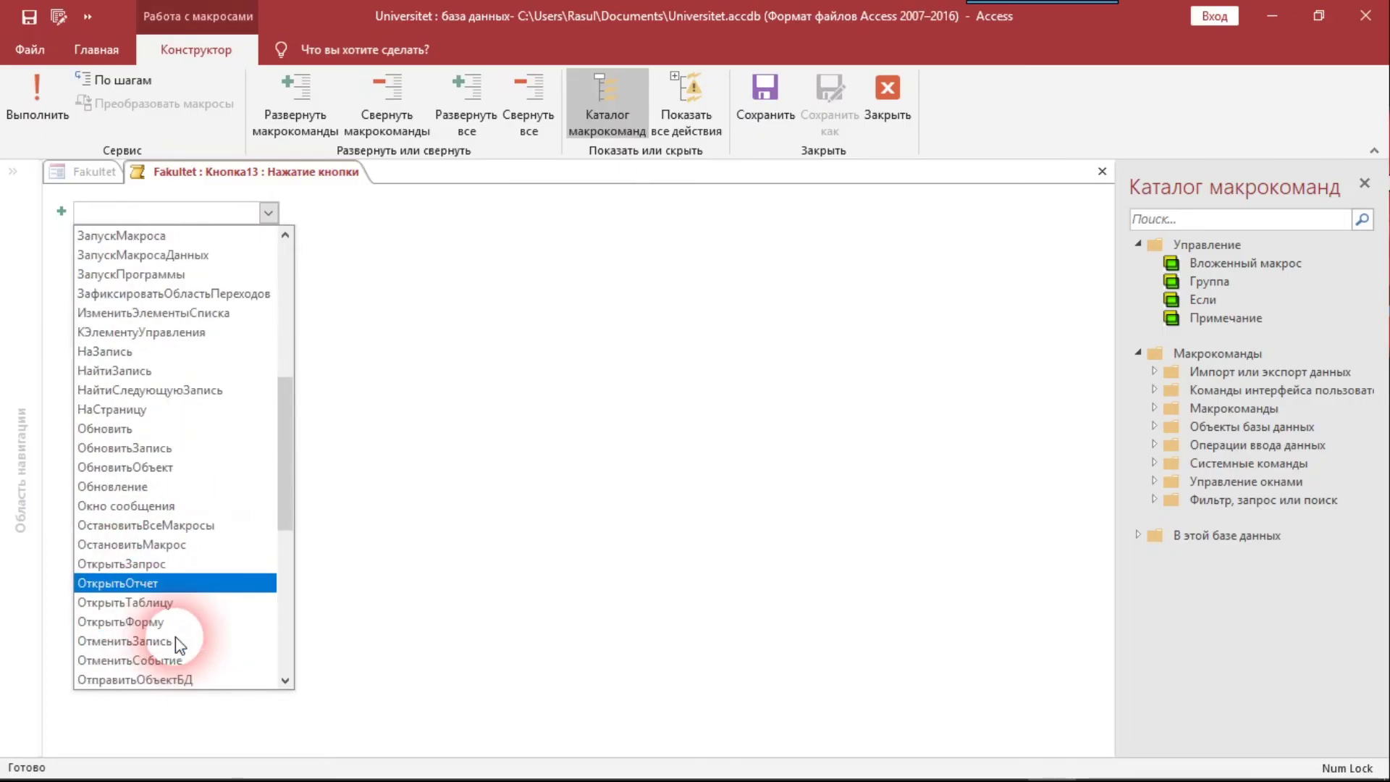
scroll(171, 626, down, 4)
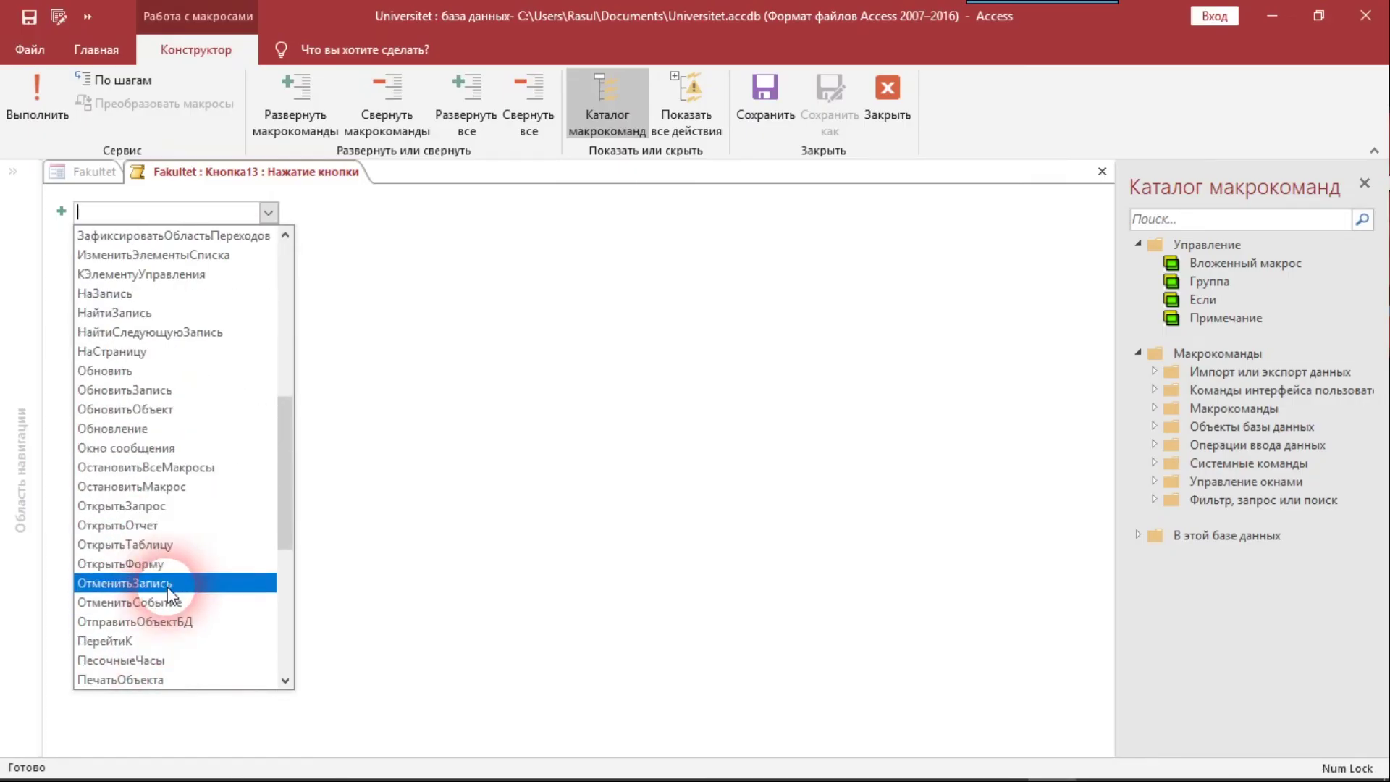
scroll(169, 617, up, 5)
scroll(202, 507, up, 4)
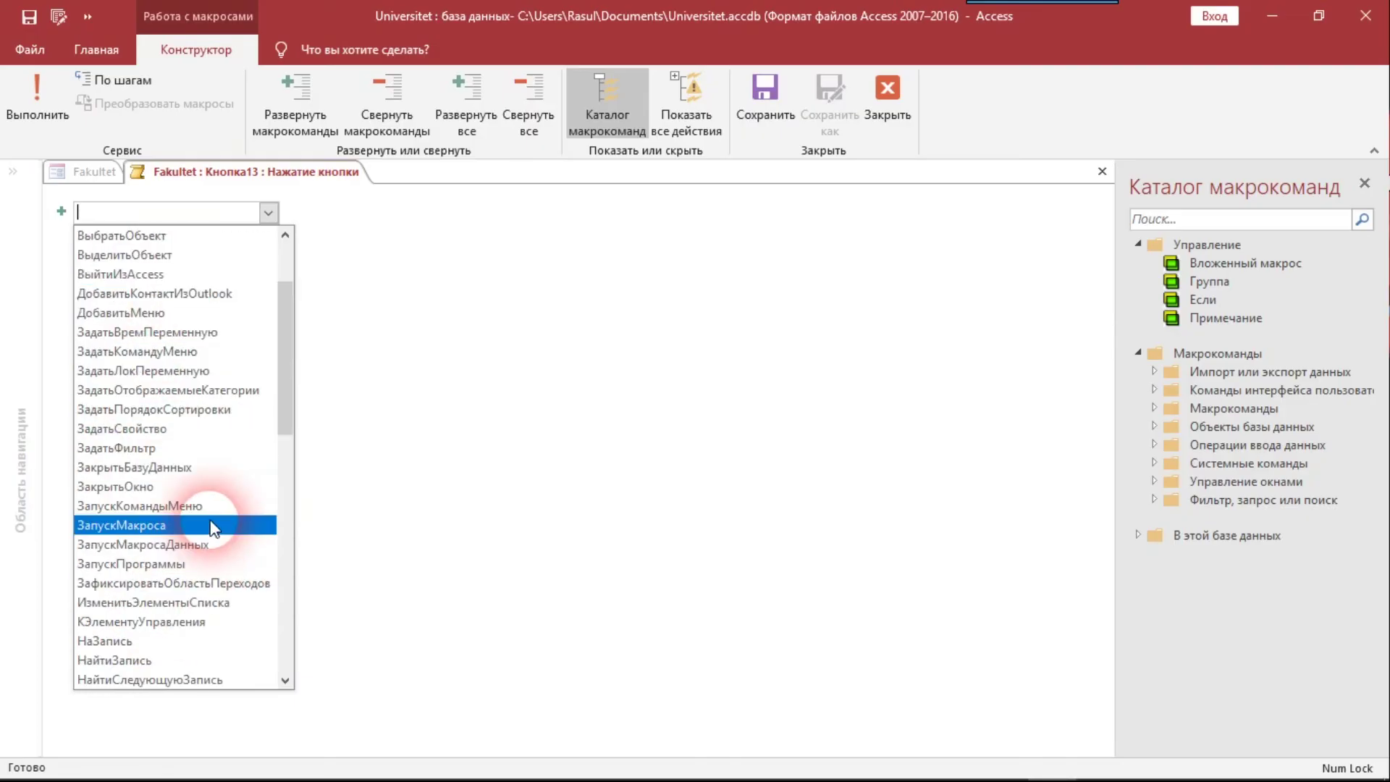
click(209, 488)
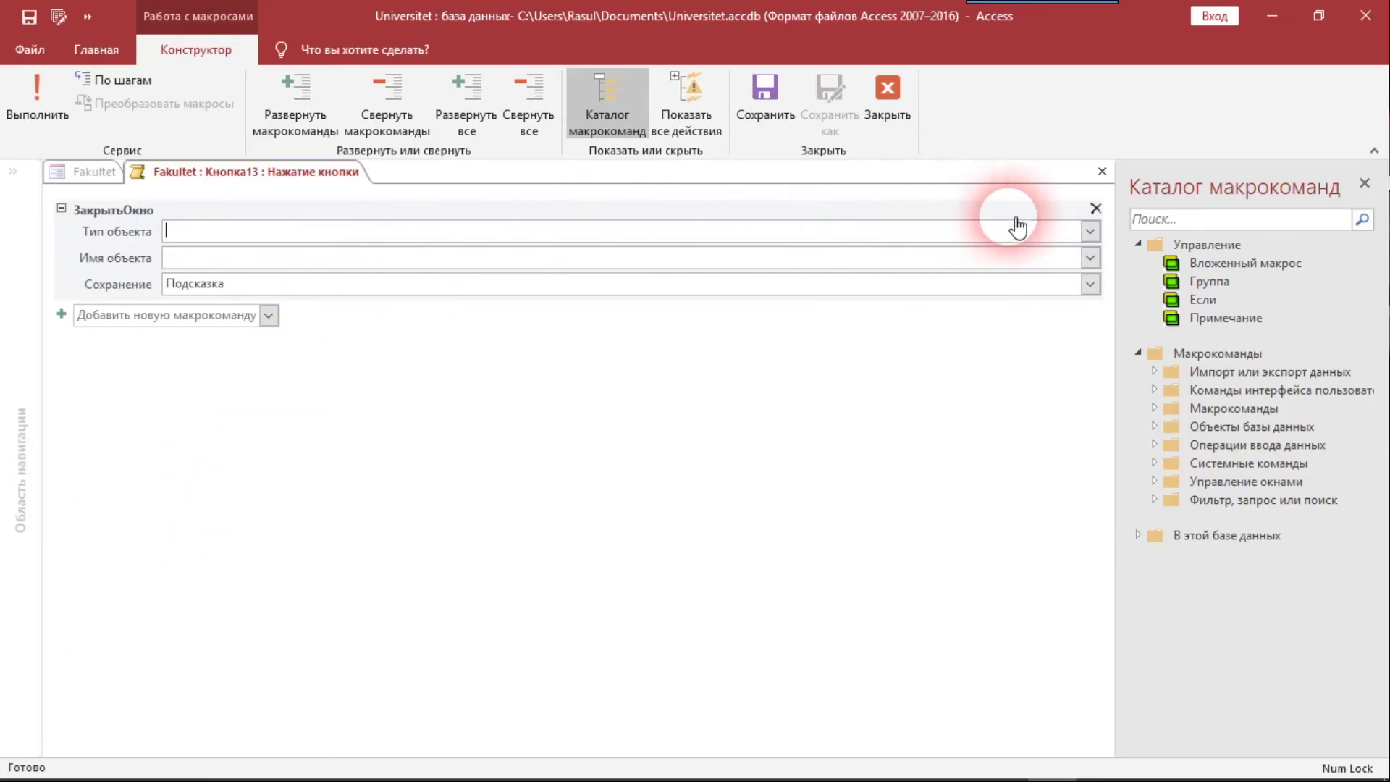
Set the ЗакрытьОкно action's object type to Форма and its object name to Fakultet
click(1091, 231)
click(713, 310)
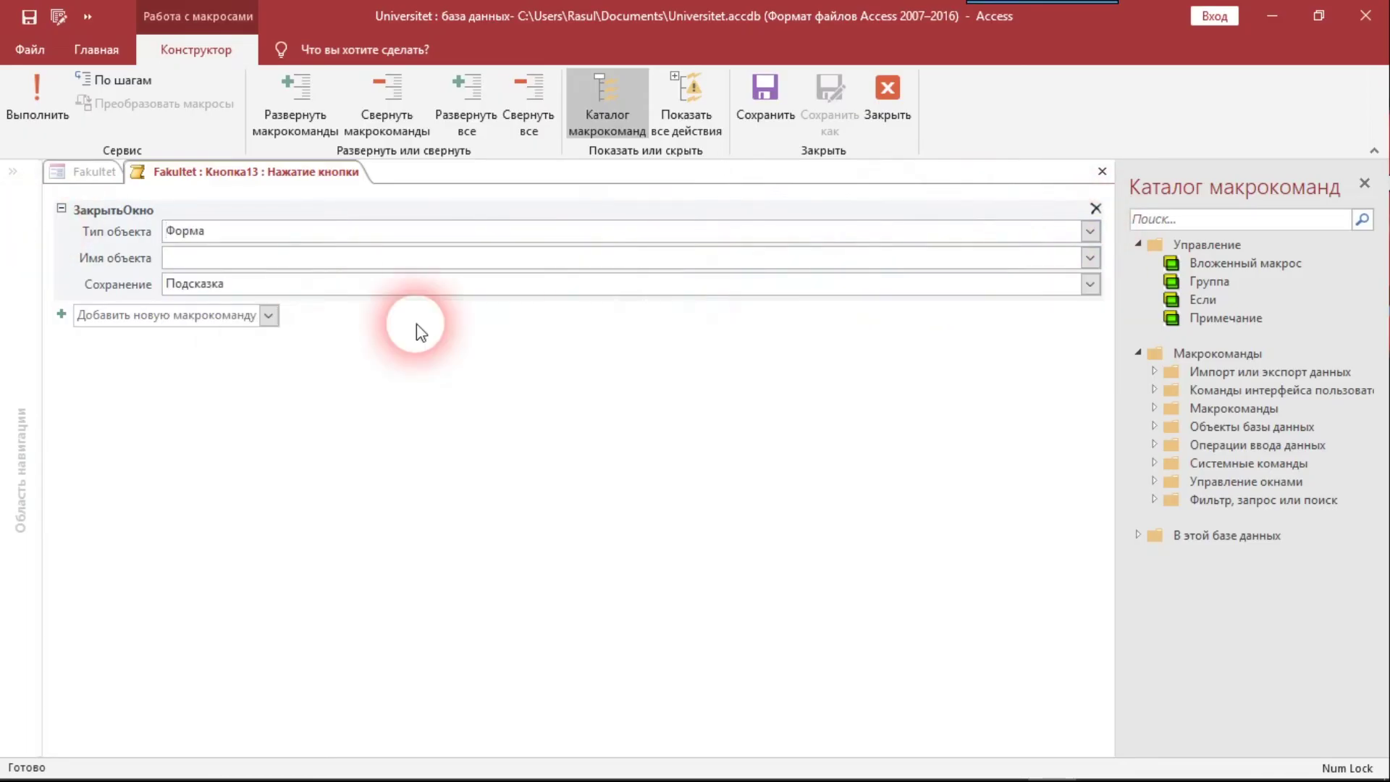
click(1090, 257)
click(200, 281)
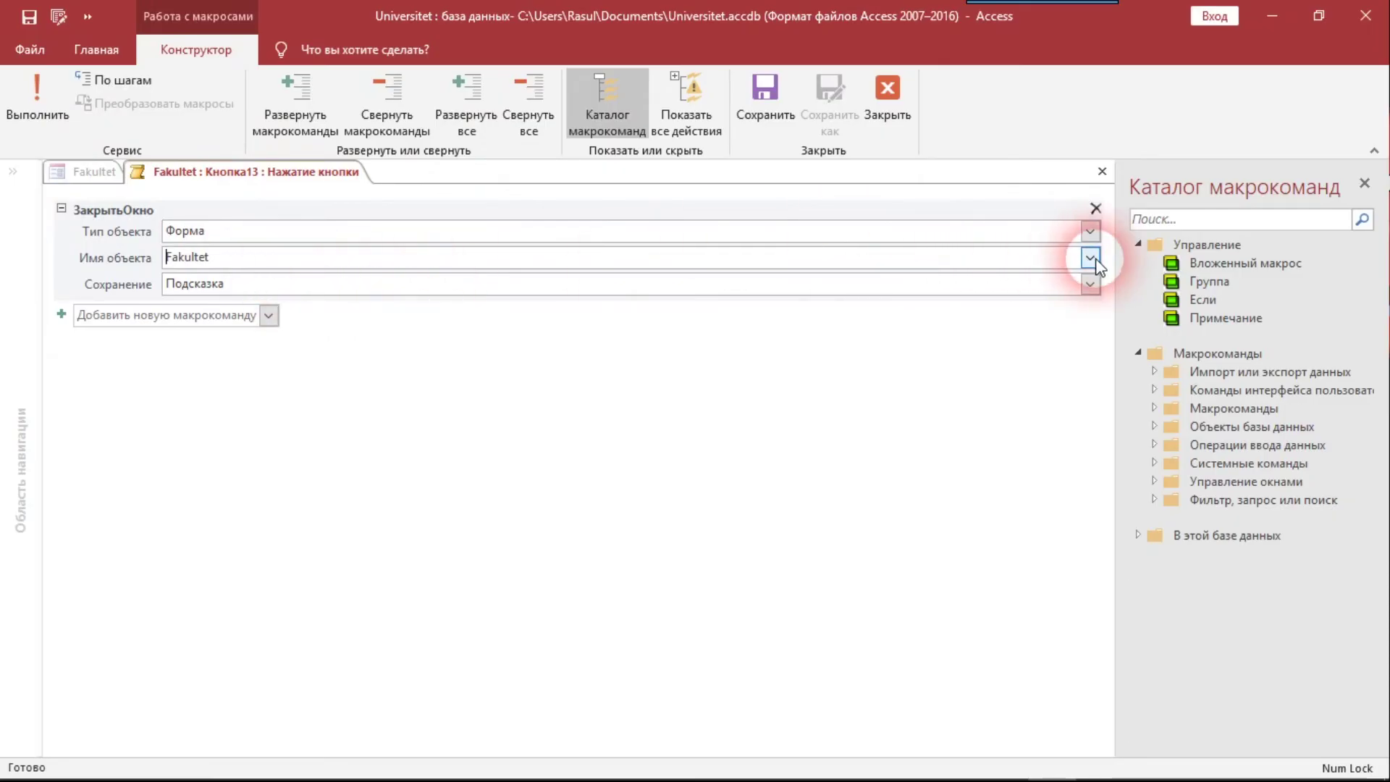
click(1090, 232)
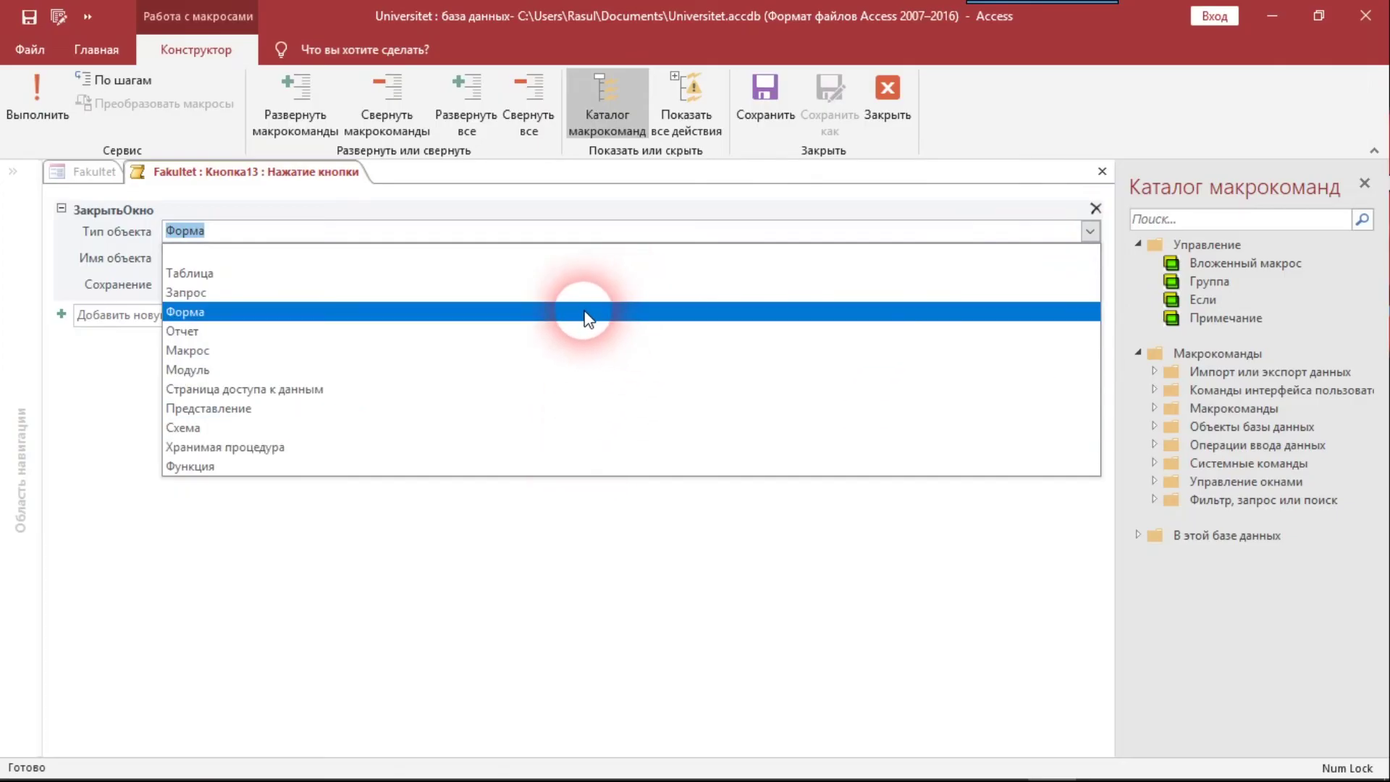
click(584, 311)
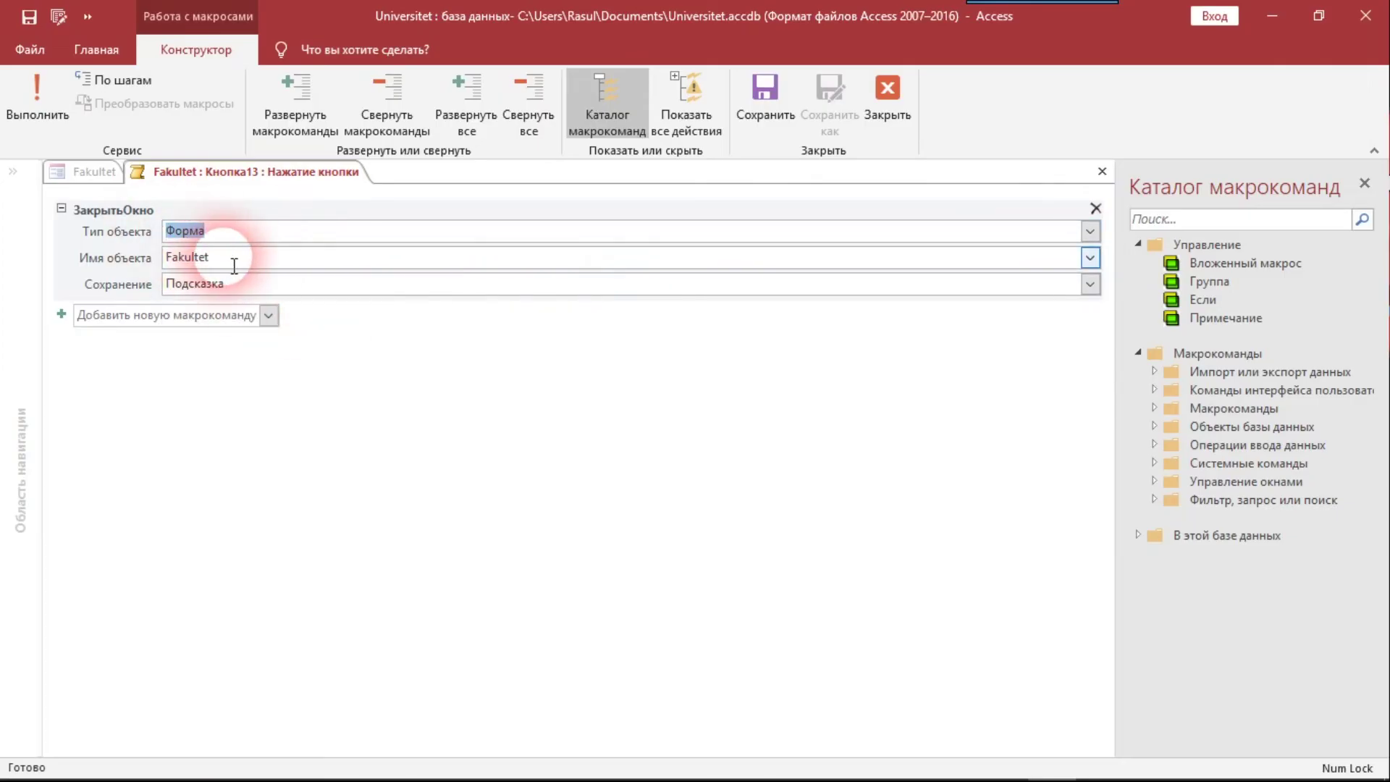
mouse_move(190, 257)
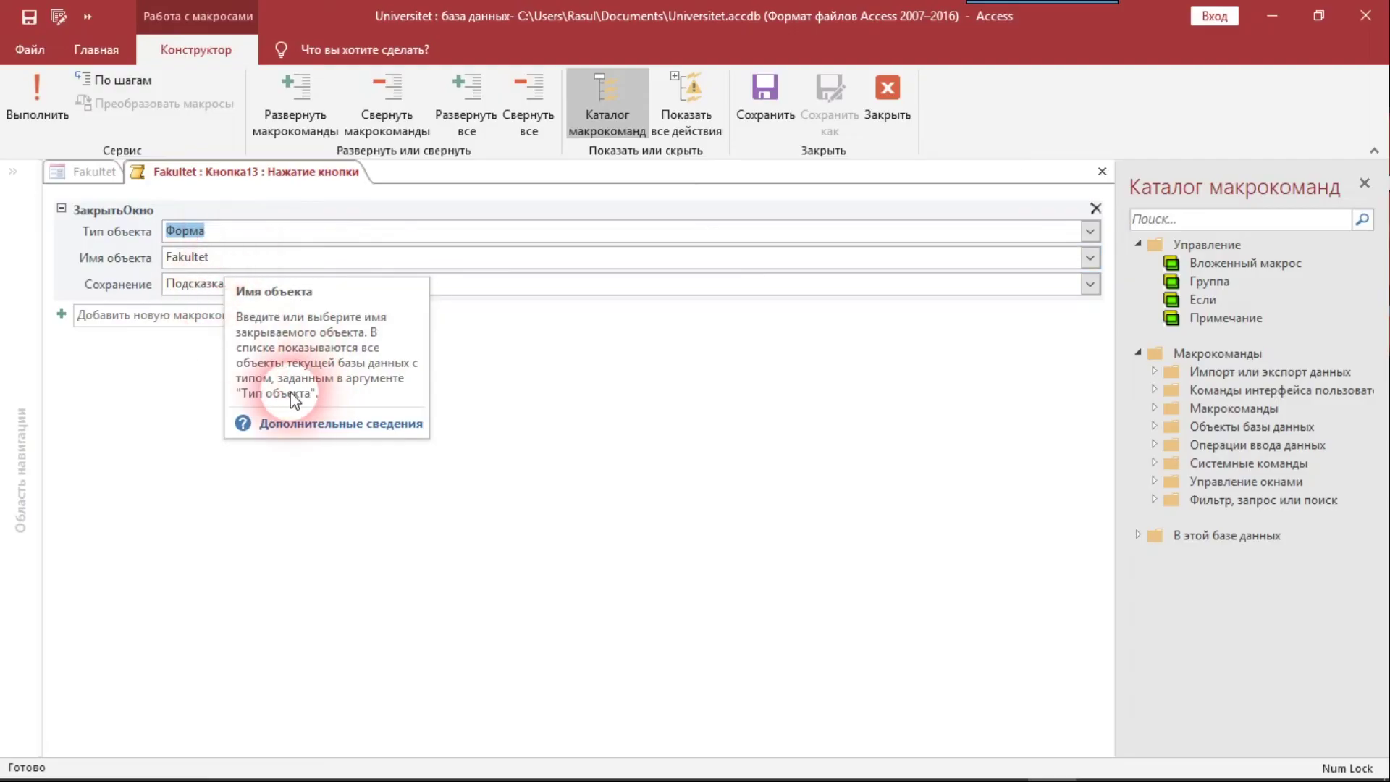
mouse_move(232, 289)
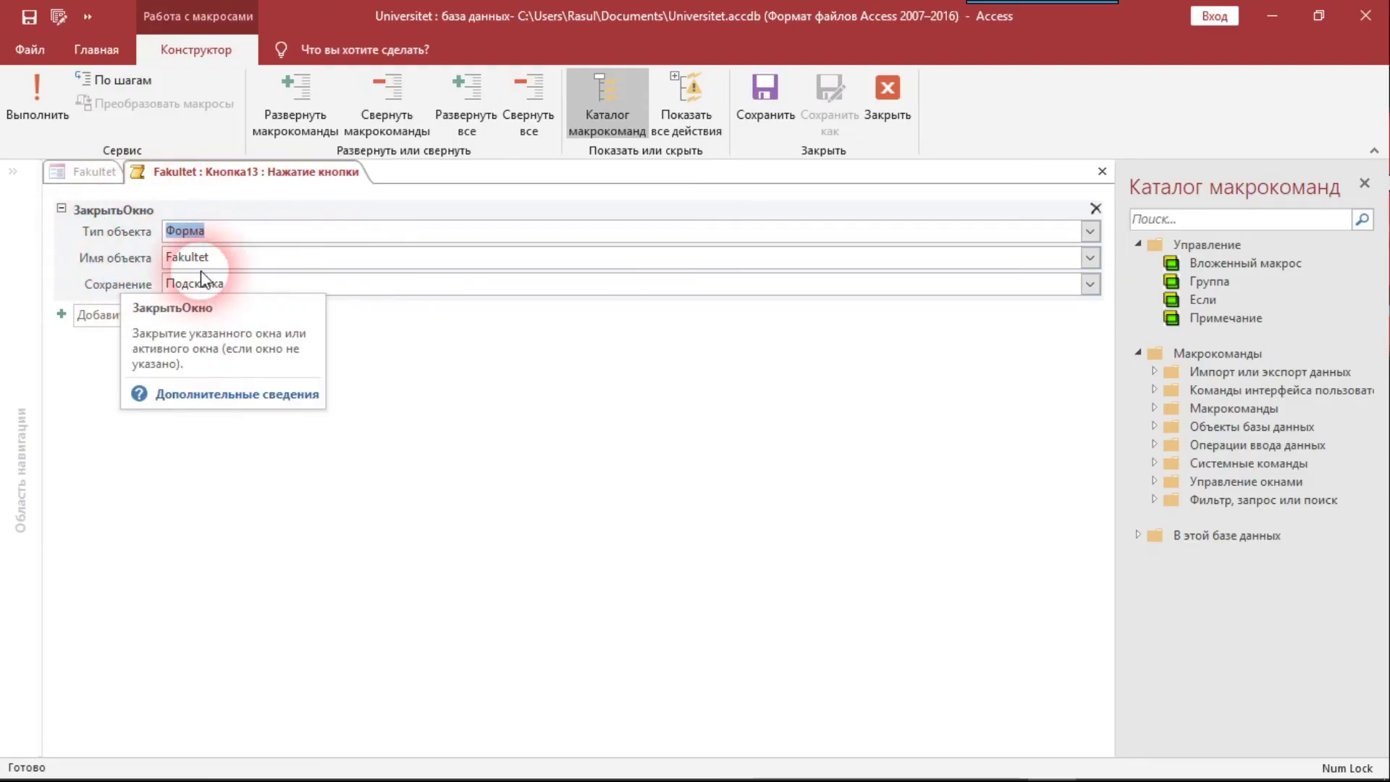
Add an ОткрытьФорму action after ЗакрытьОкно and set its form name to Talabalar
click(83, 315)
click(269, 312)
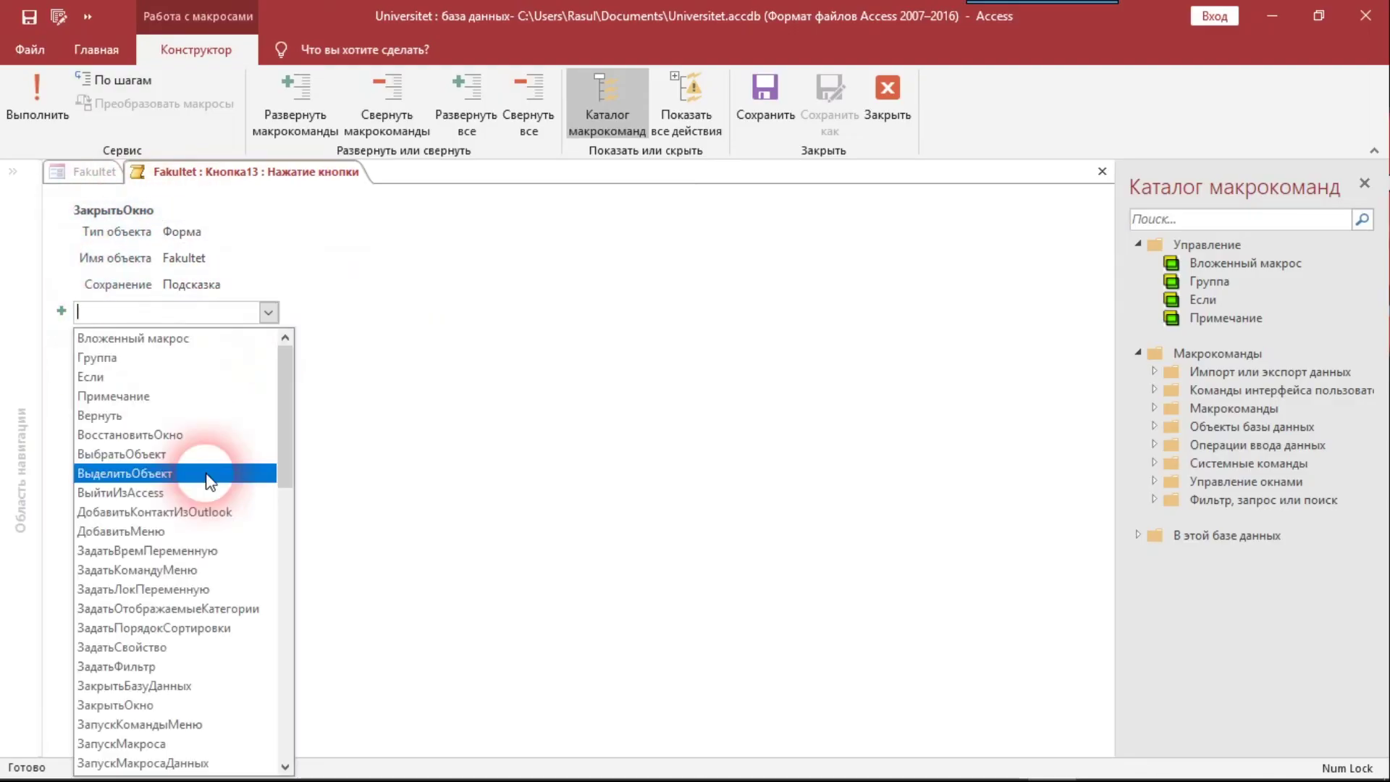
scroll(199, 572, down, 6)
scroll(188, 630, down, 4)
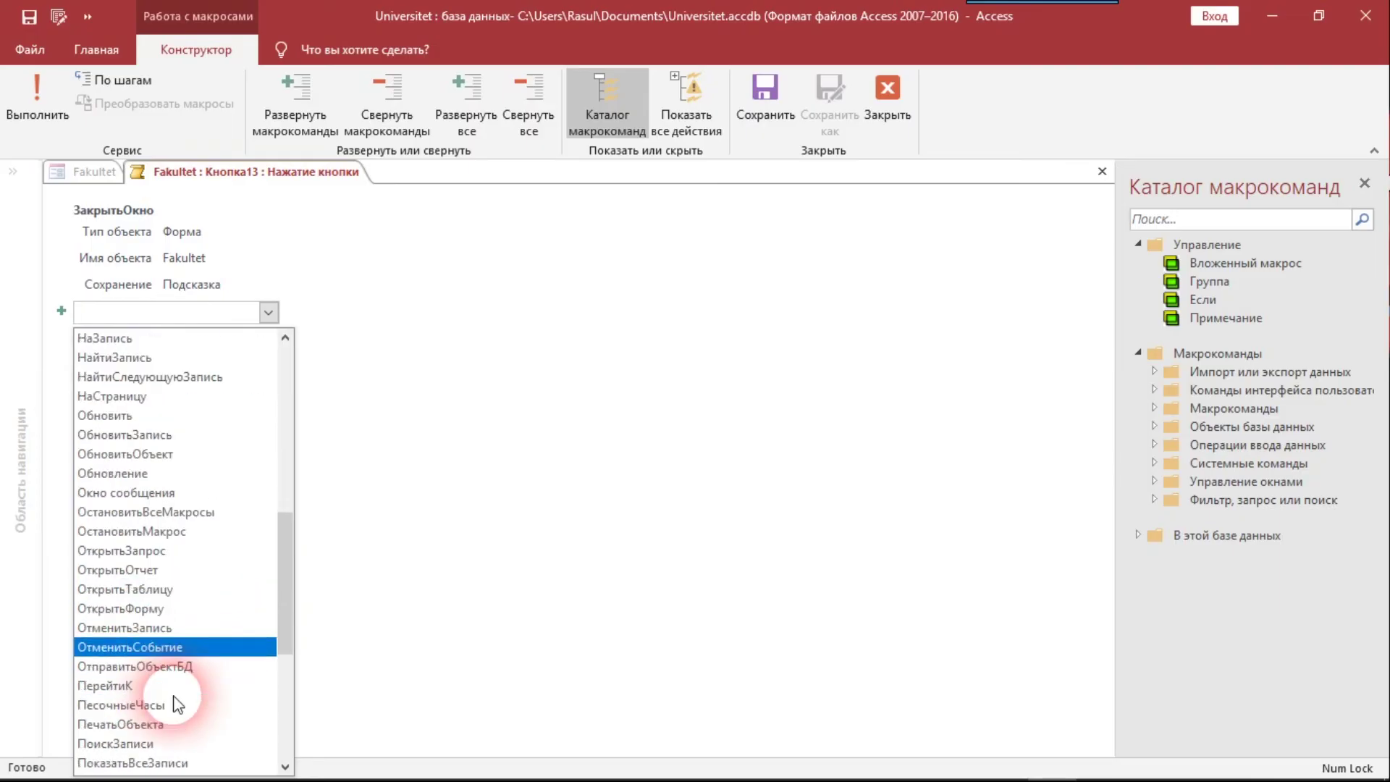
scroll(168, 652, up, 1)
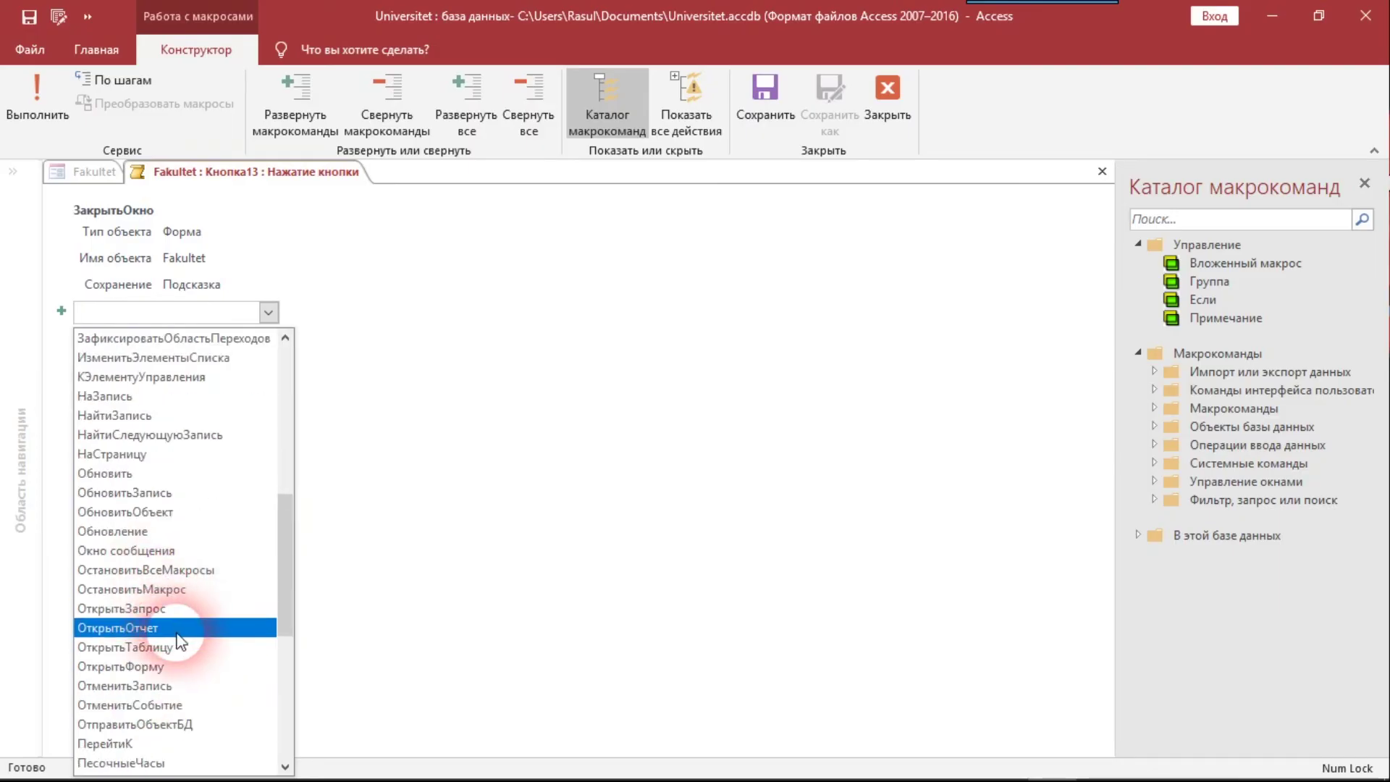
scroll(188, 572, down, 1)
click(181, 575)
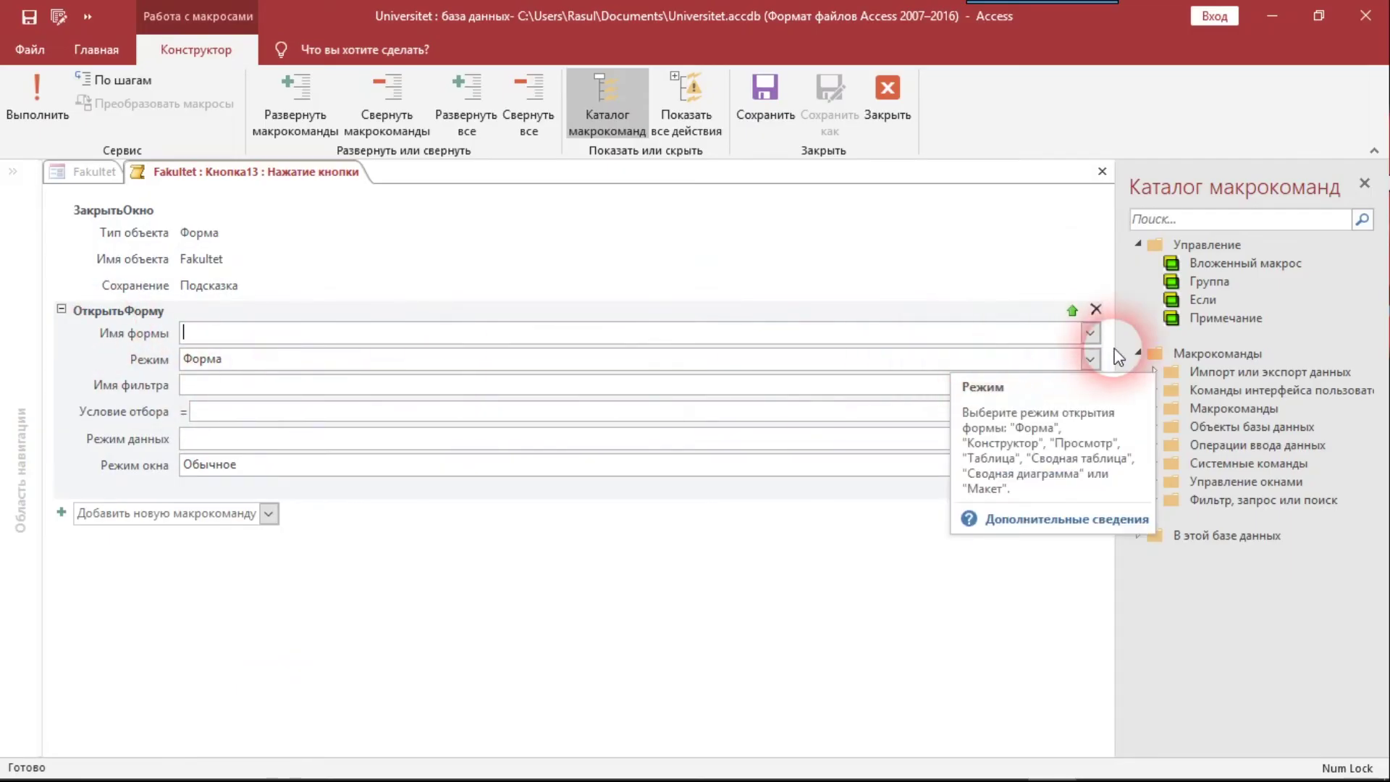
click(1090, 333)
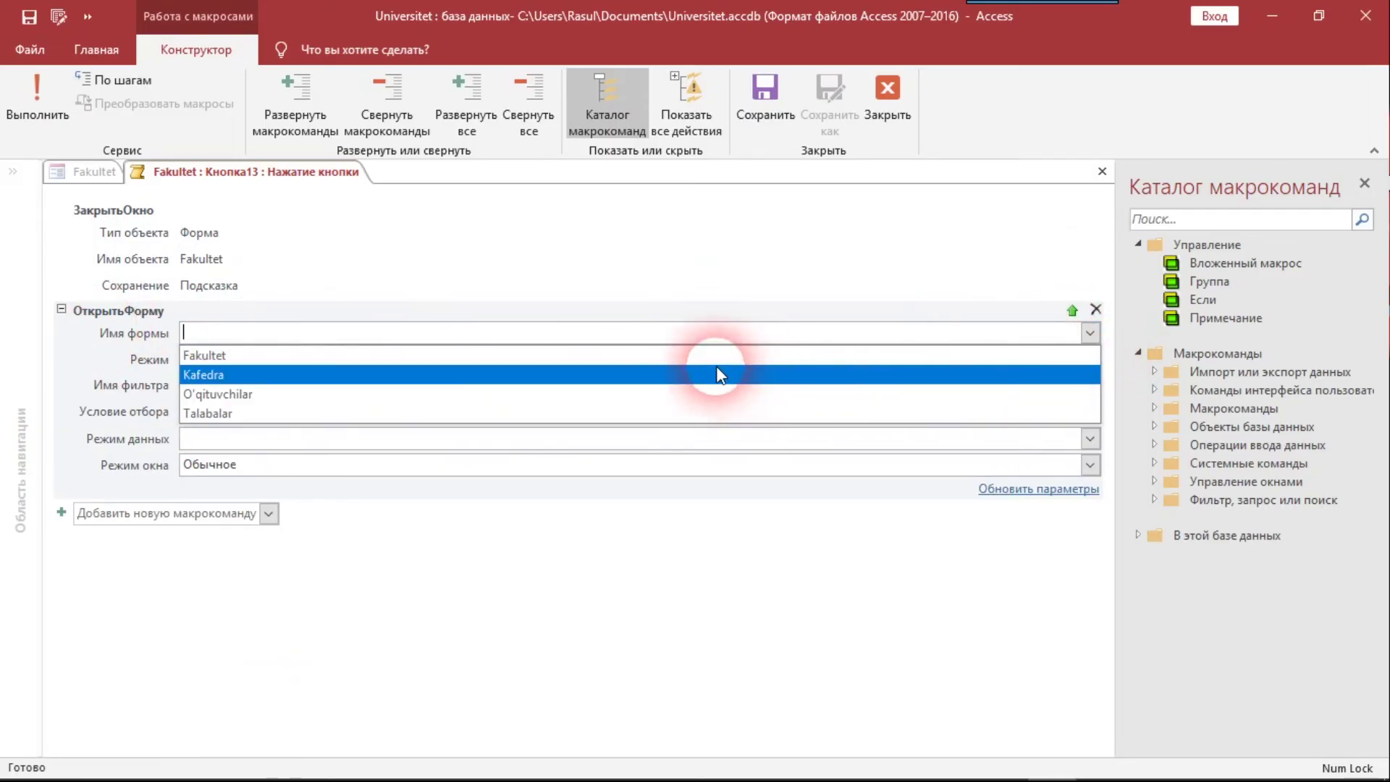
click(619, 413)
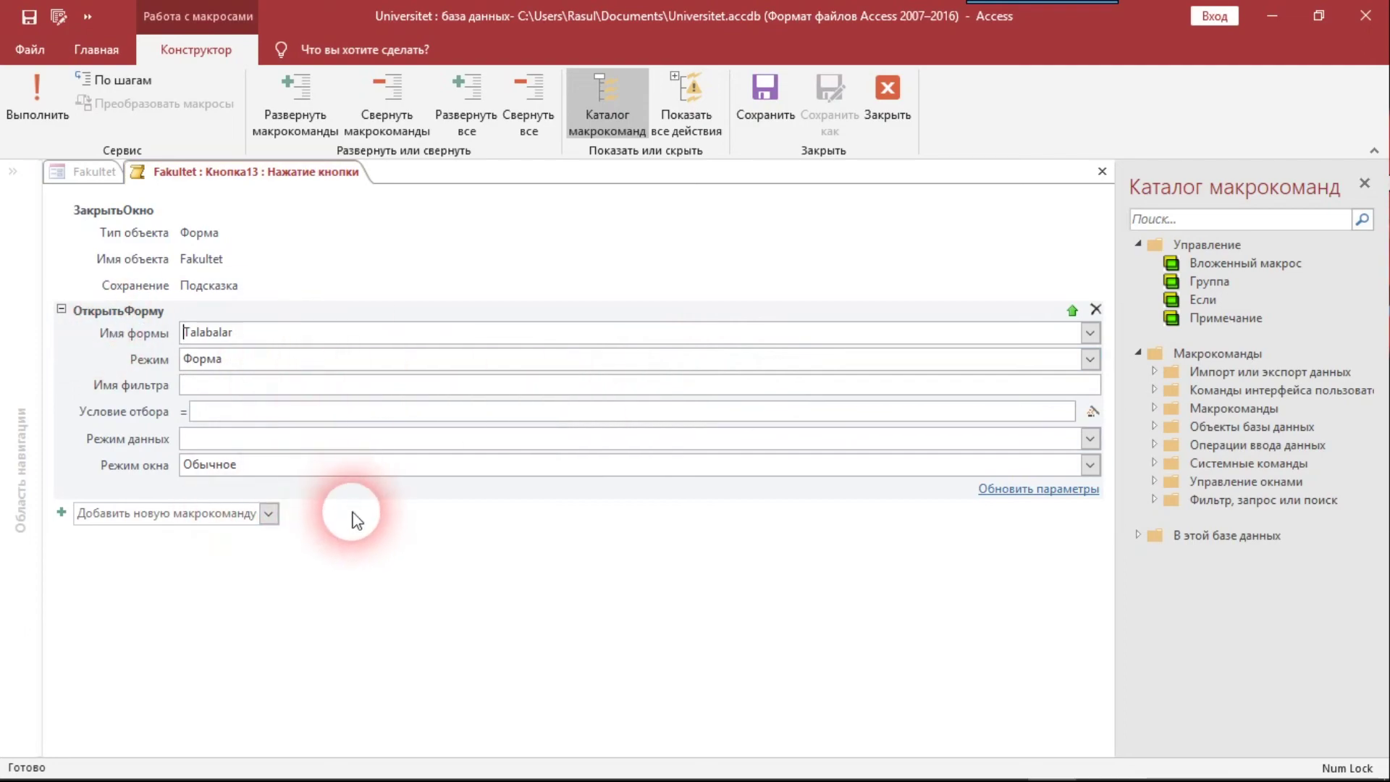
Add an Окно сообщения action as the third action and enter the message Bajarildi!!!
click(269, 513)
scroll(226, 406, down, 5)
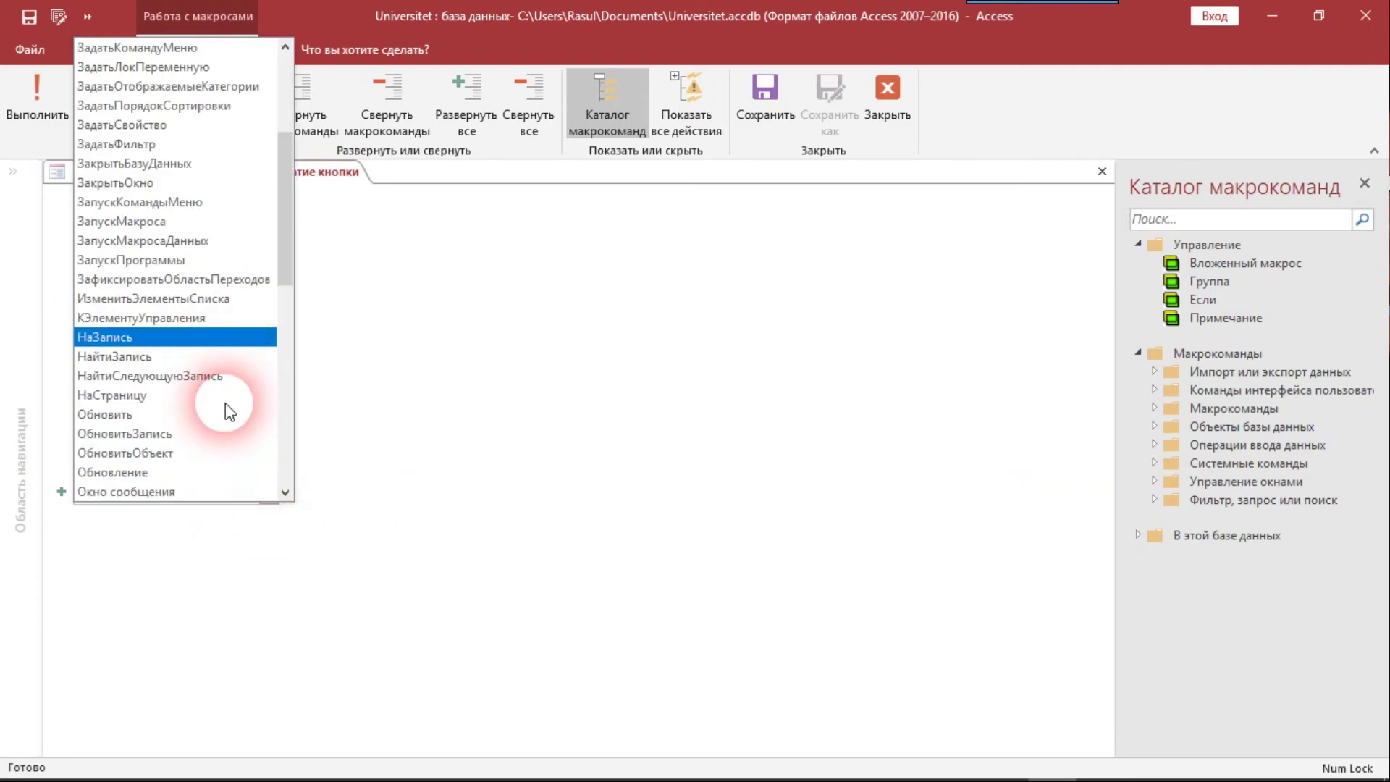
scroll(227, 432, down, 8)
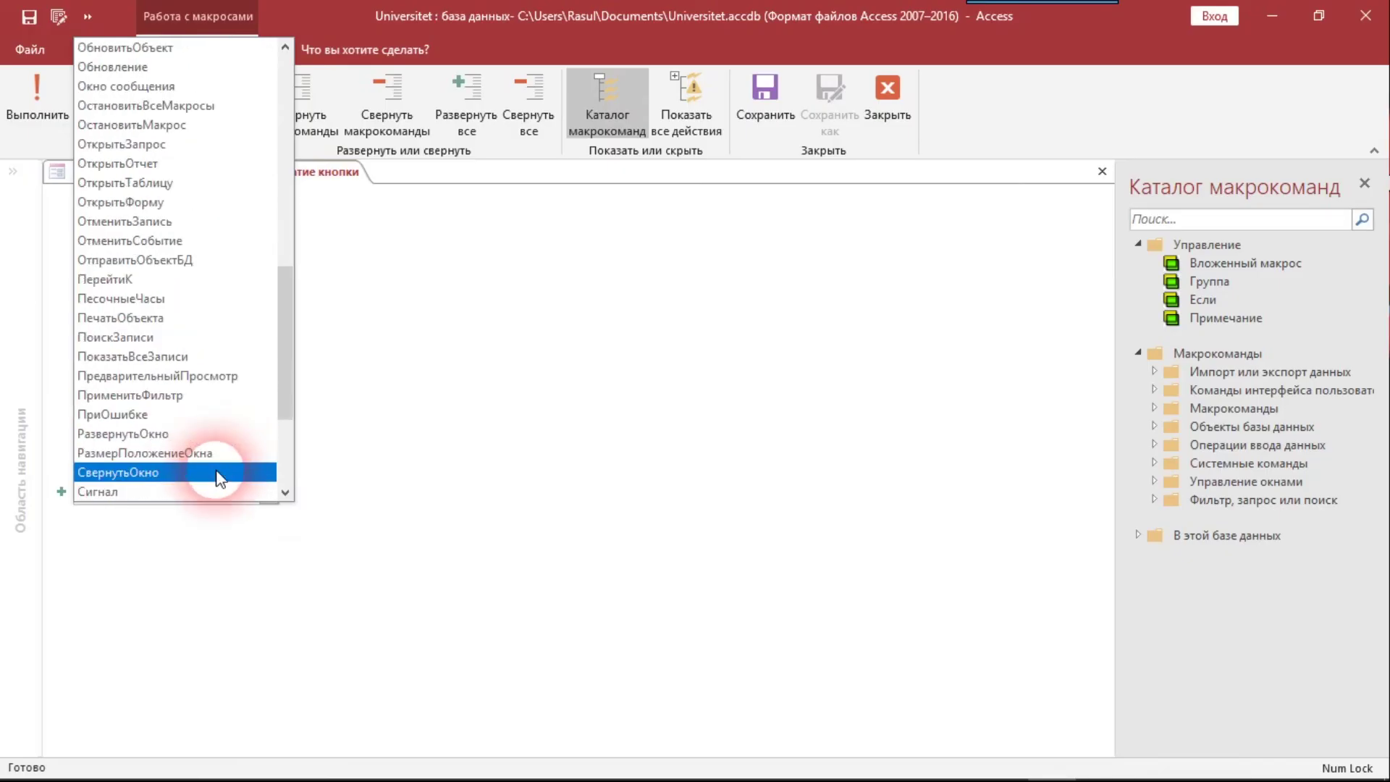
scroll(214, 480, down, 3)
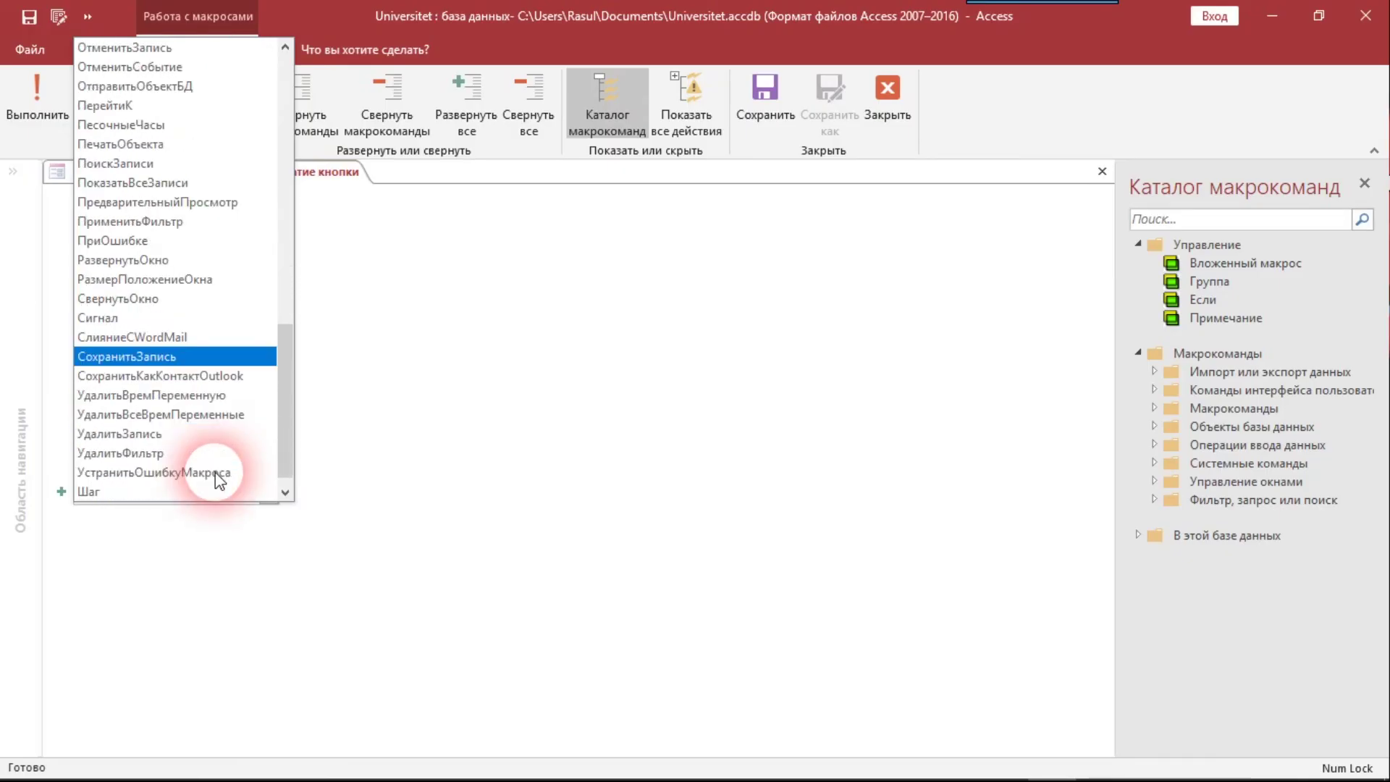
scroll(180, 304, up, 6)
click(119, 241)
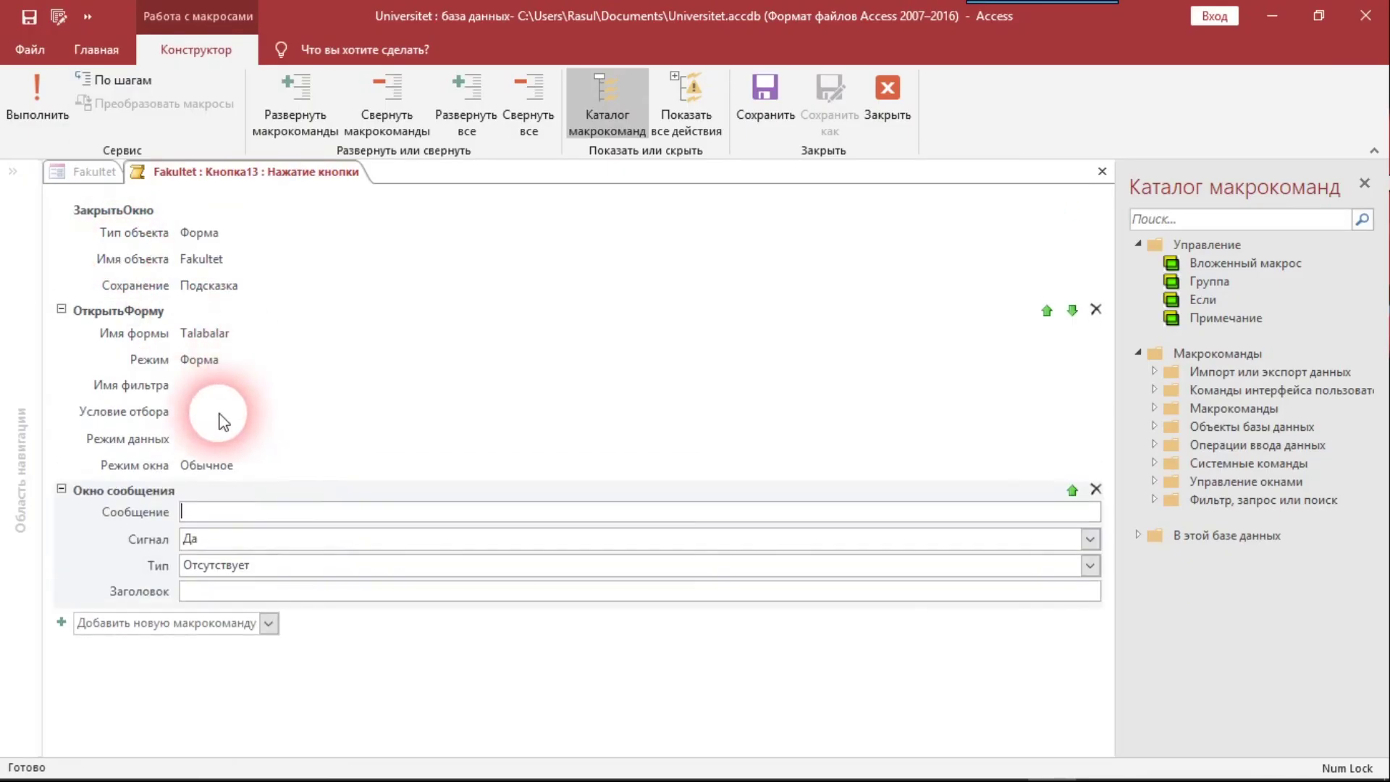
click(266, 522)
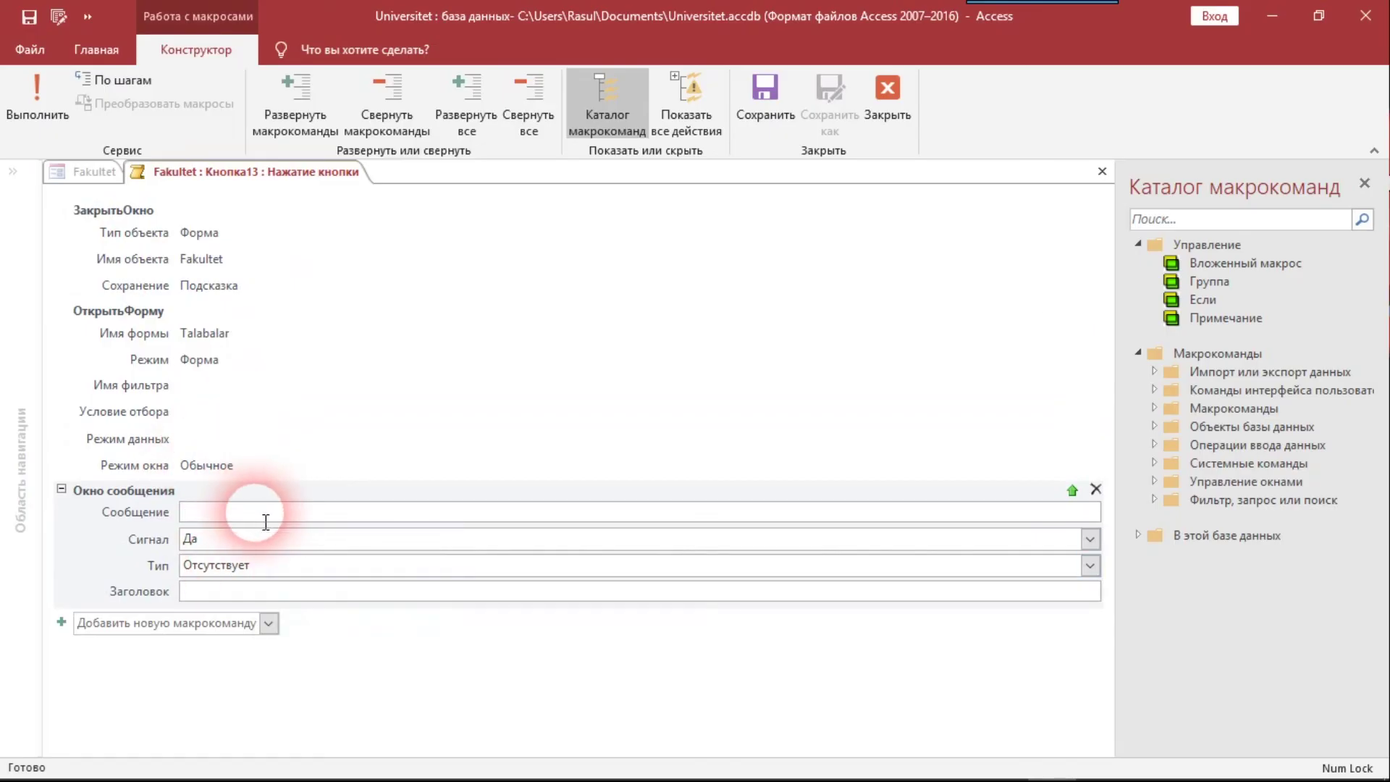
text(BA)
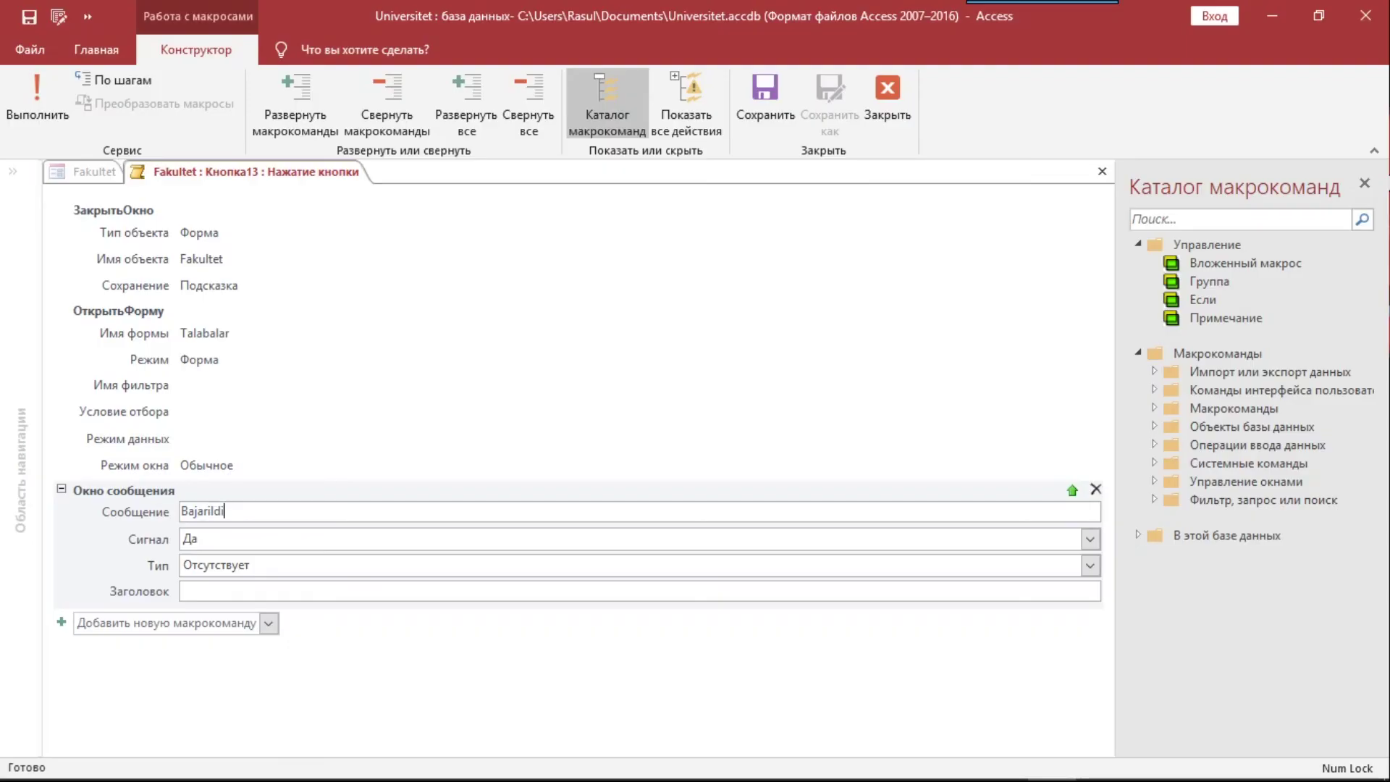
Set the message box type to Информационное, keeping the signal at Да and the title empty
click(190, 539)
click(1091, 540)
click(1090, 539)
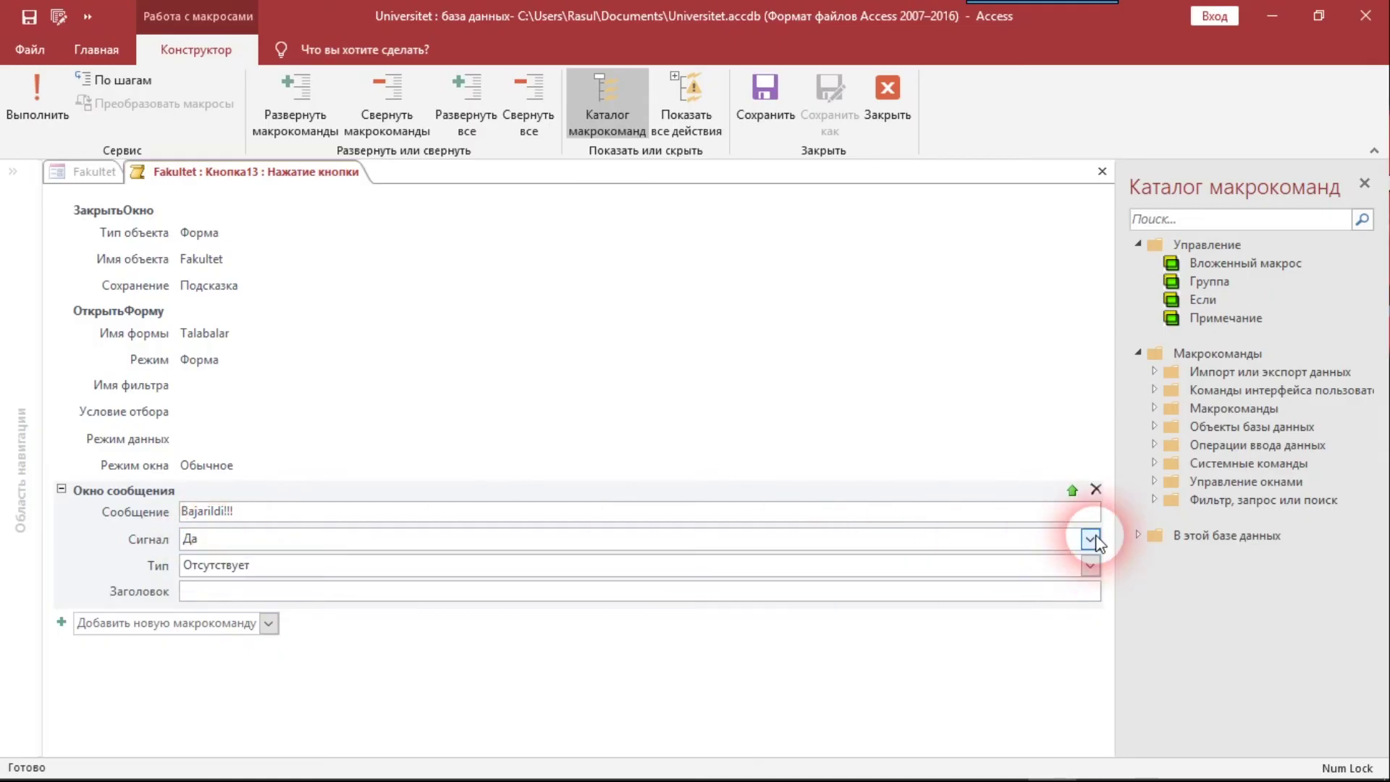
click(1090, 566)
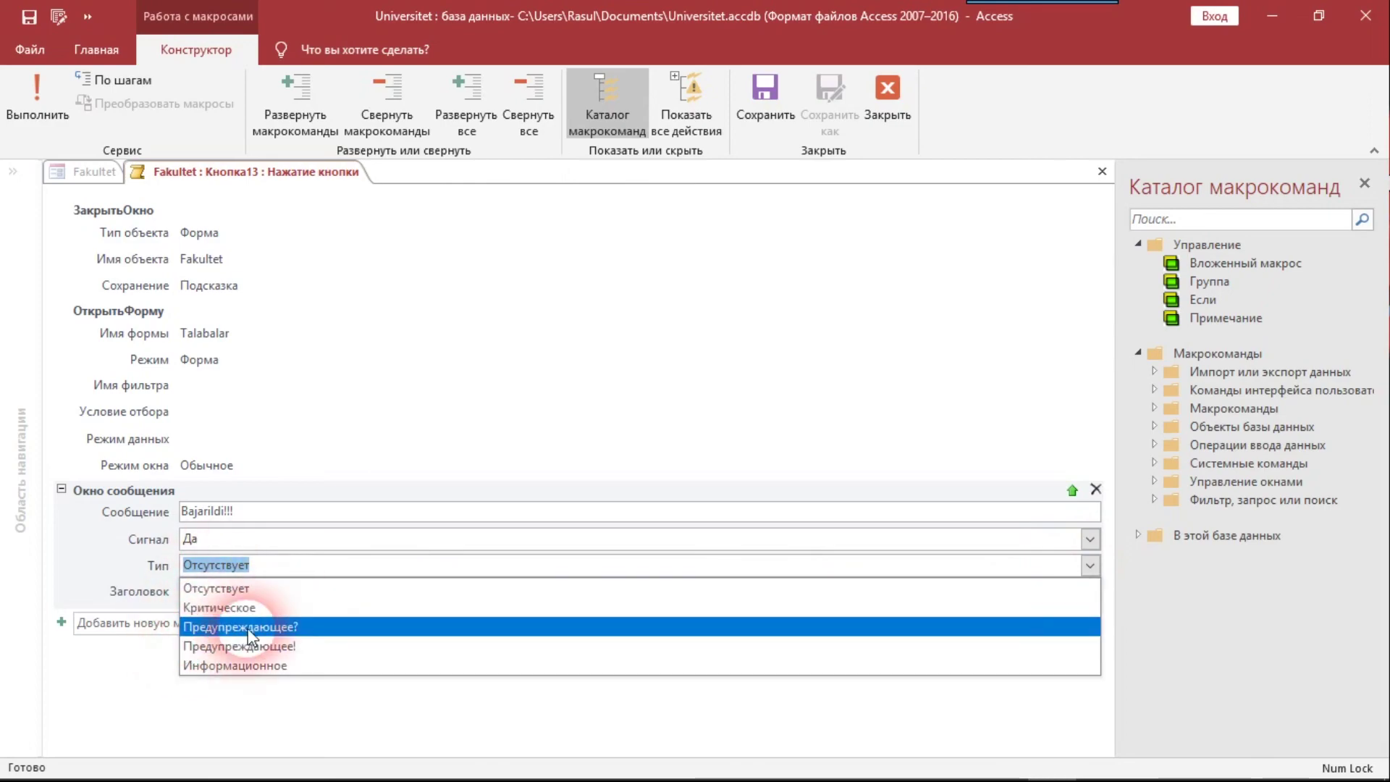
click(255, 666)
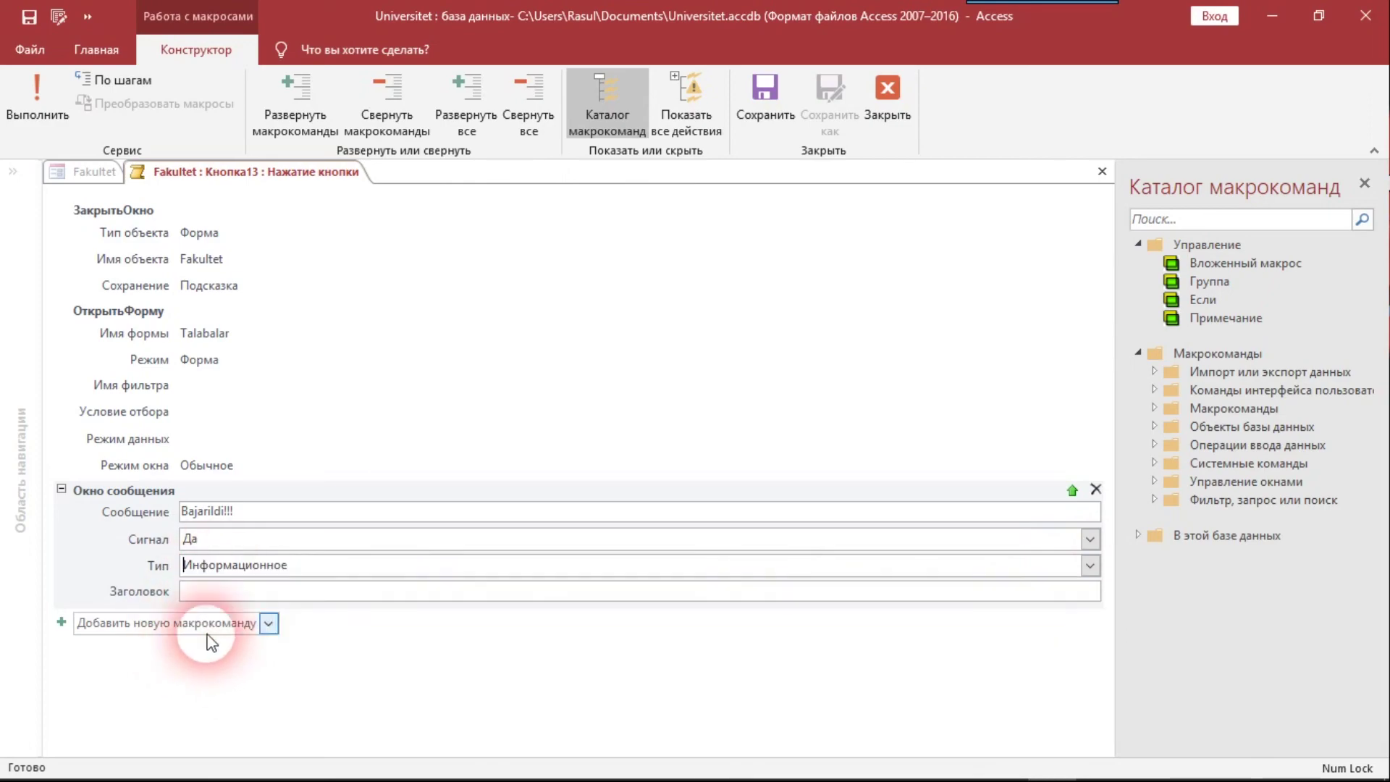
click(251, 601)
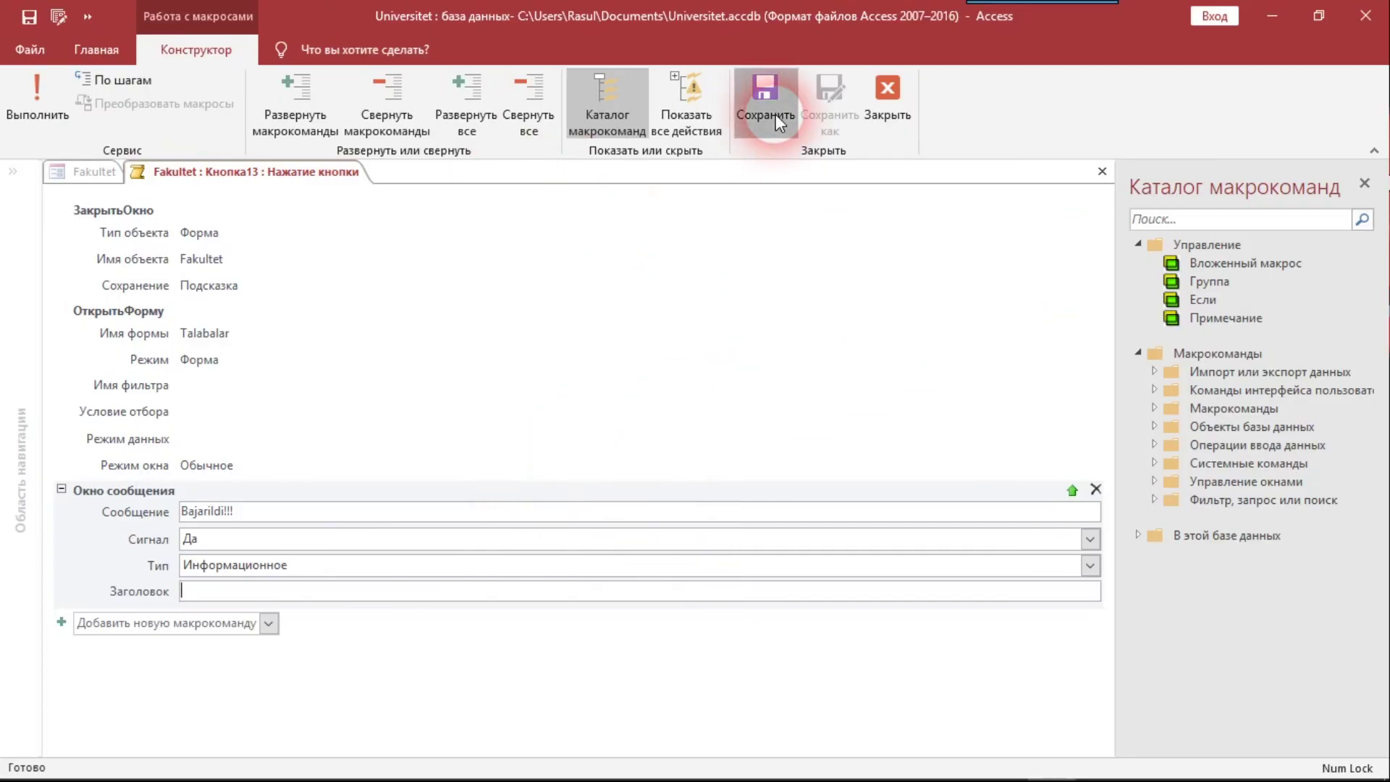
Save and close the button's click macro, and switch the Fakultet form to form view
click(884, 109)
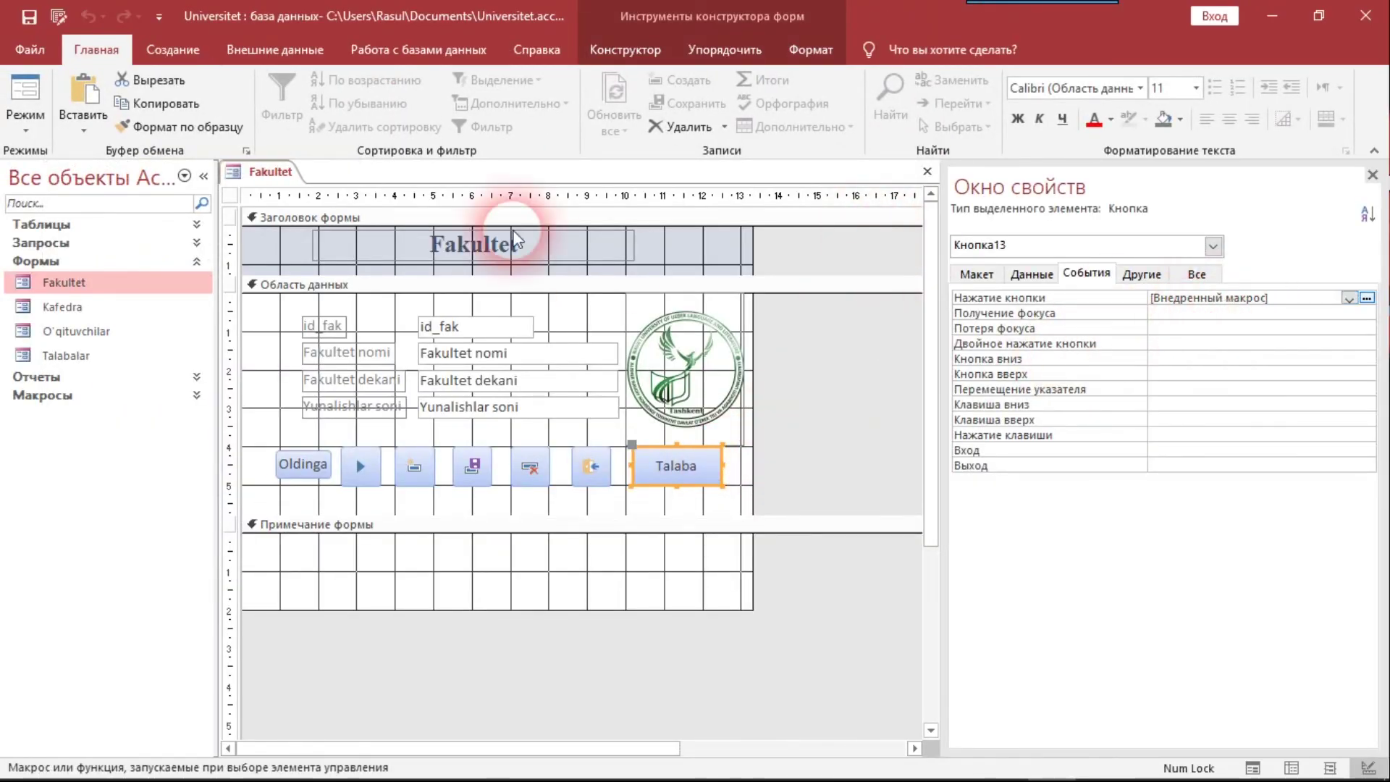
click(32, 131)
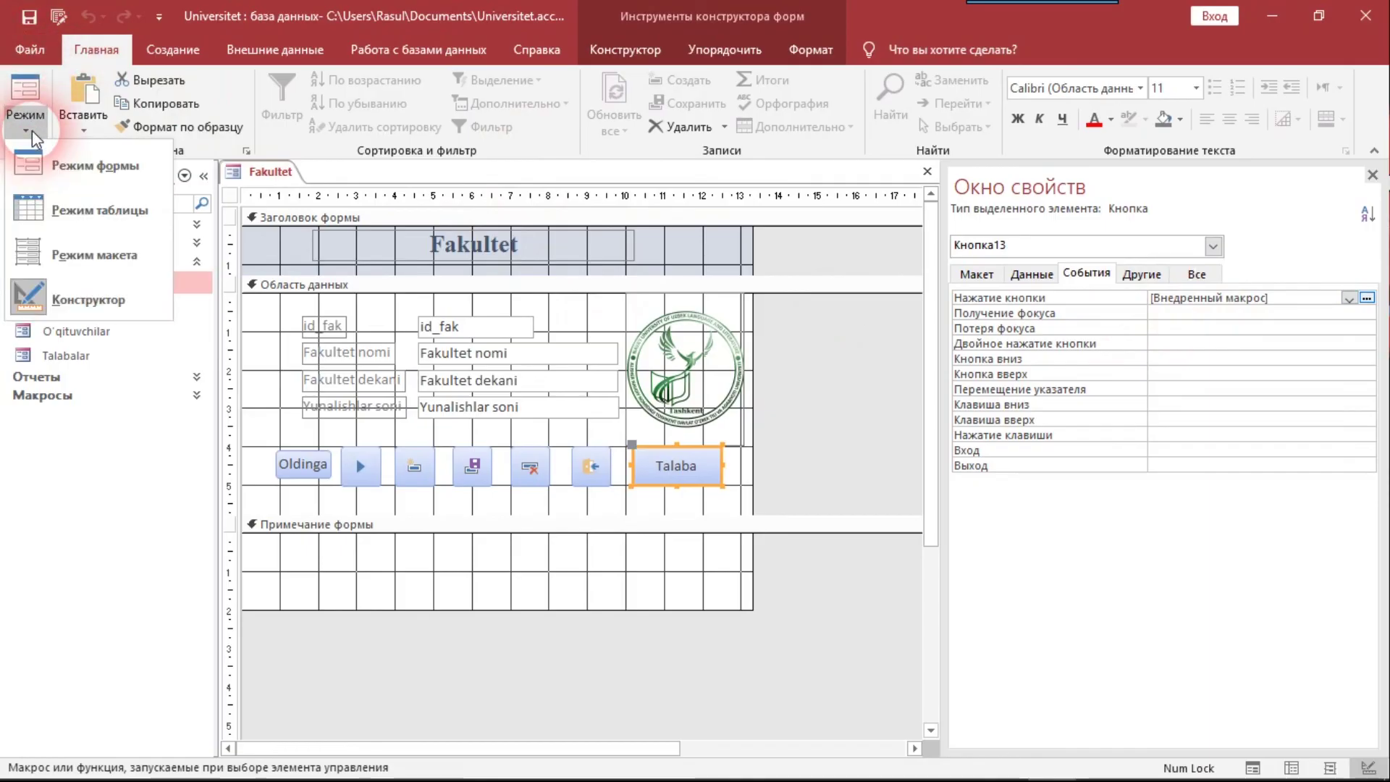
click(72, 168)
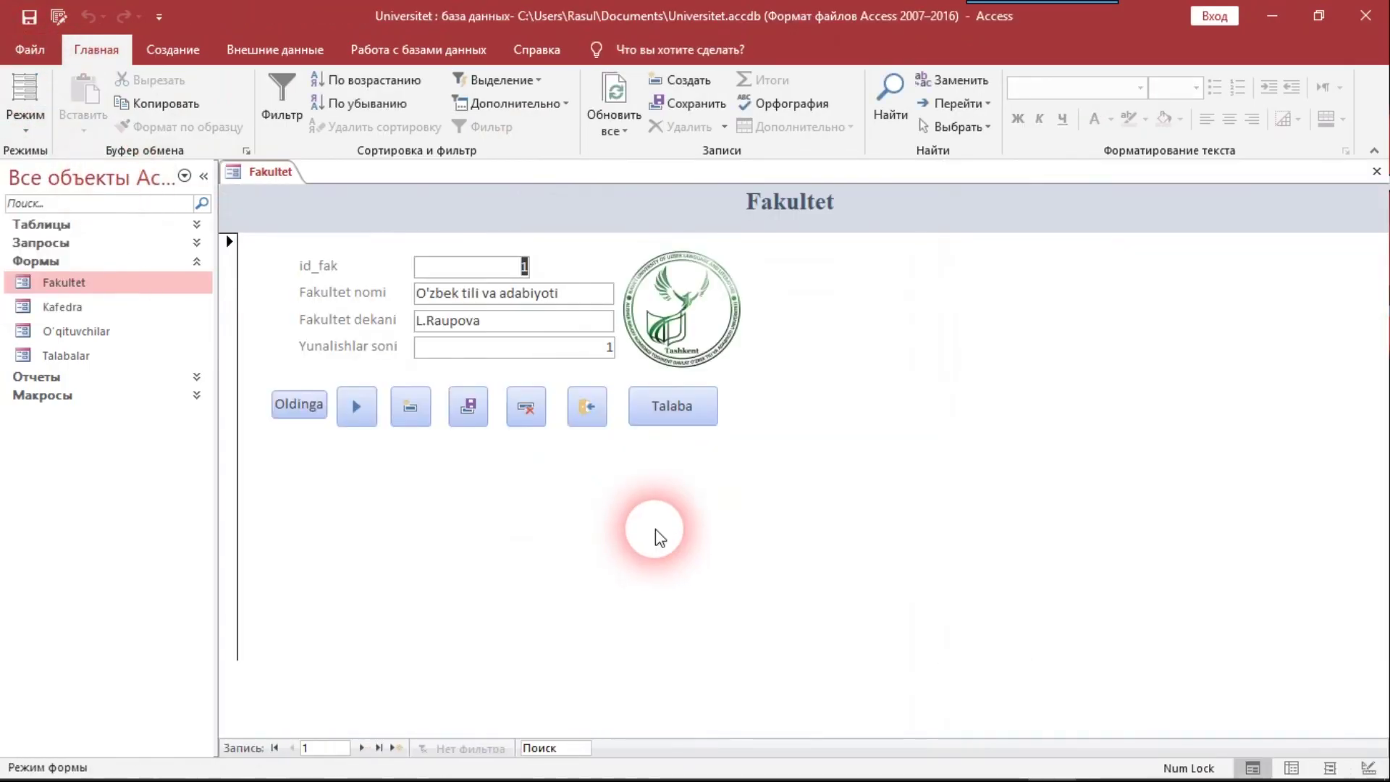
Test the Talaba button, saving the Fakultet form's design changes when asked, and dismiss the message box
click(686, 416)
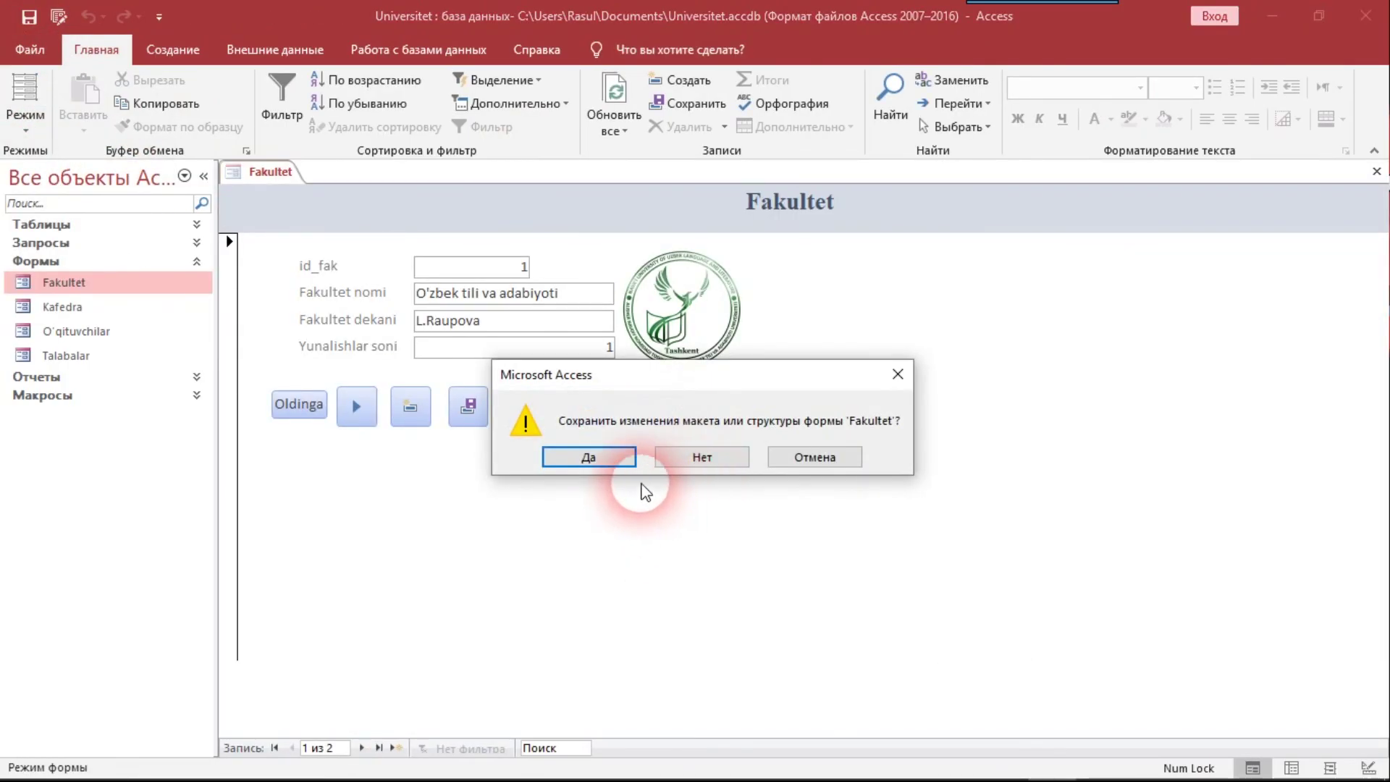
click(589, 461)
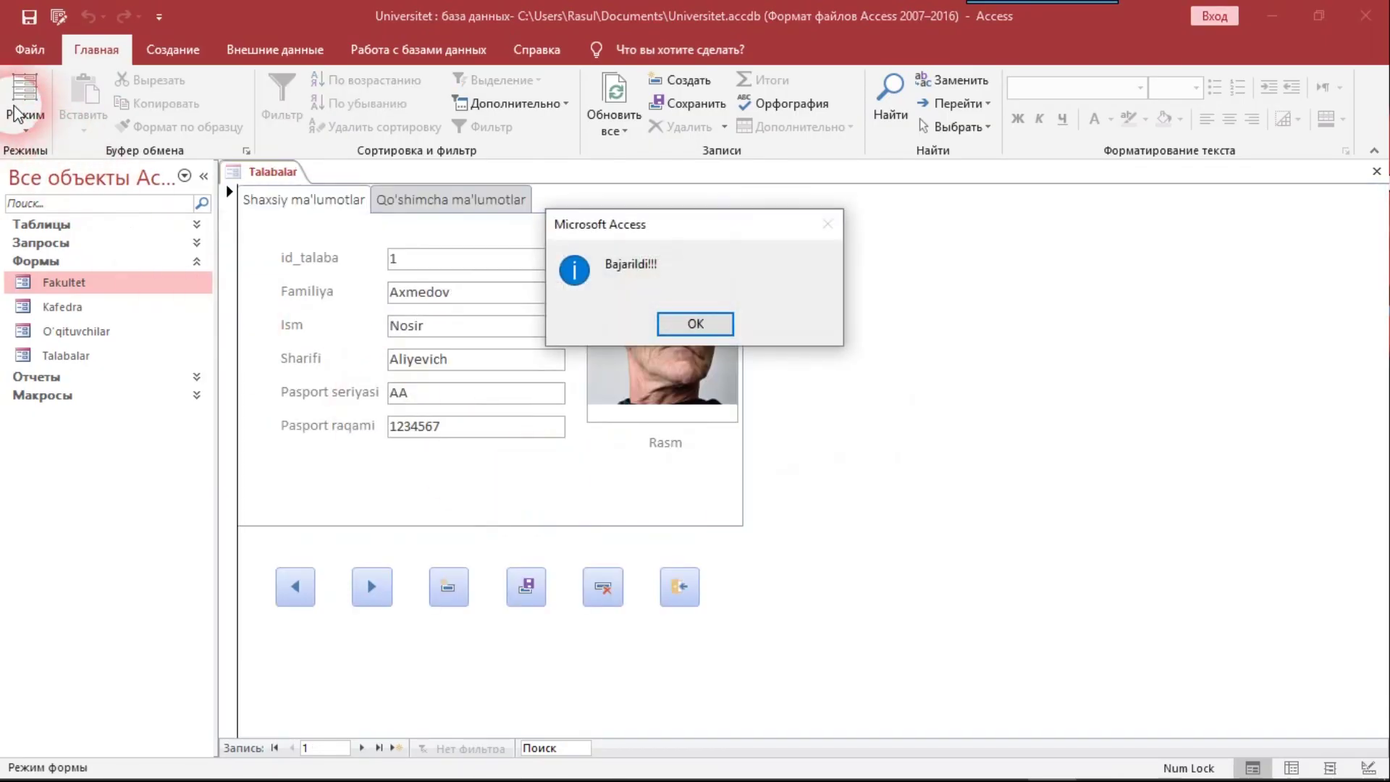
click(695, 324)
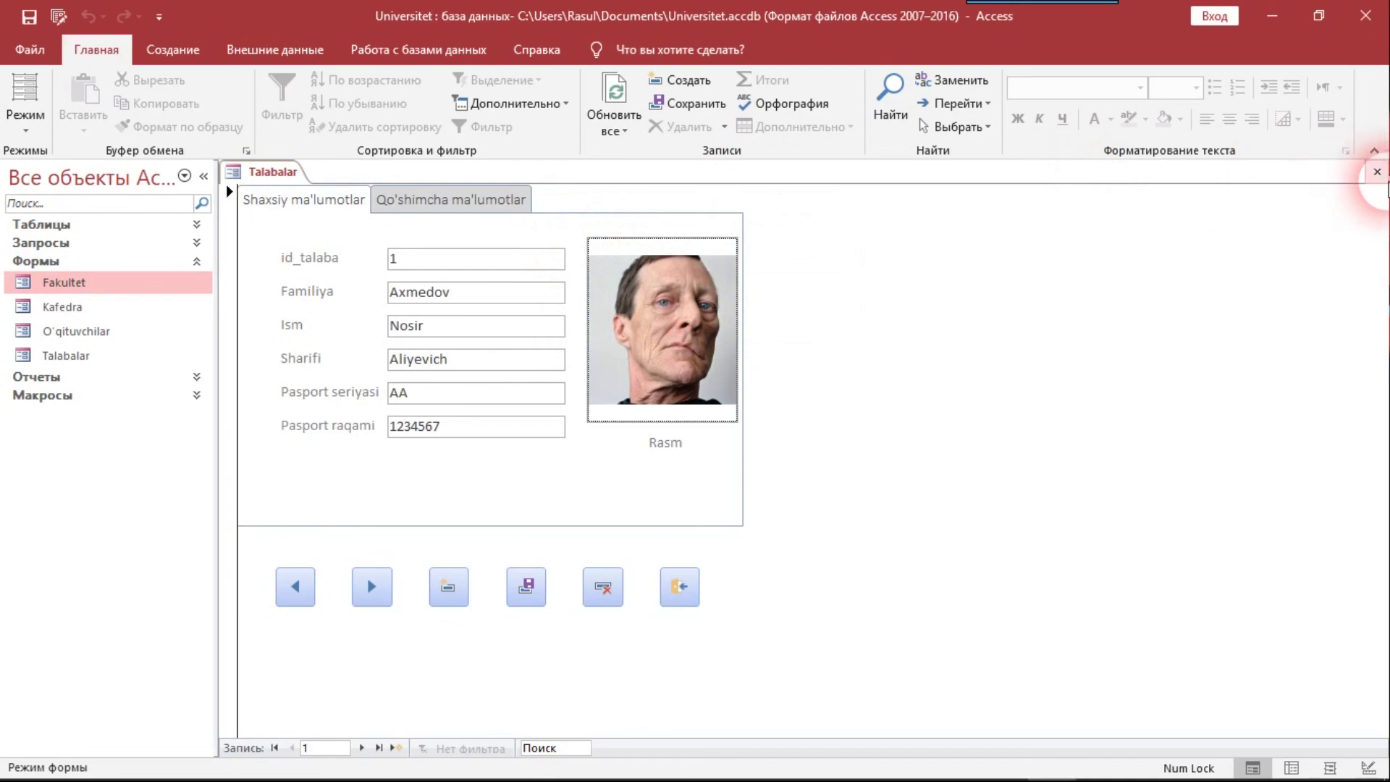
Close the Talabalar form, reopen the Fakultet form and test its Talaba button again, dismissing the message
click(1376, 171)
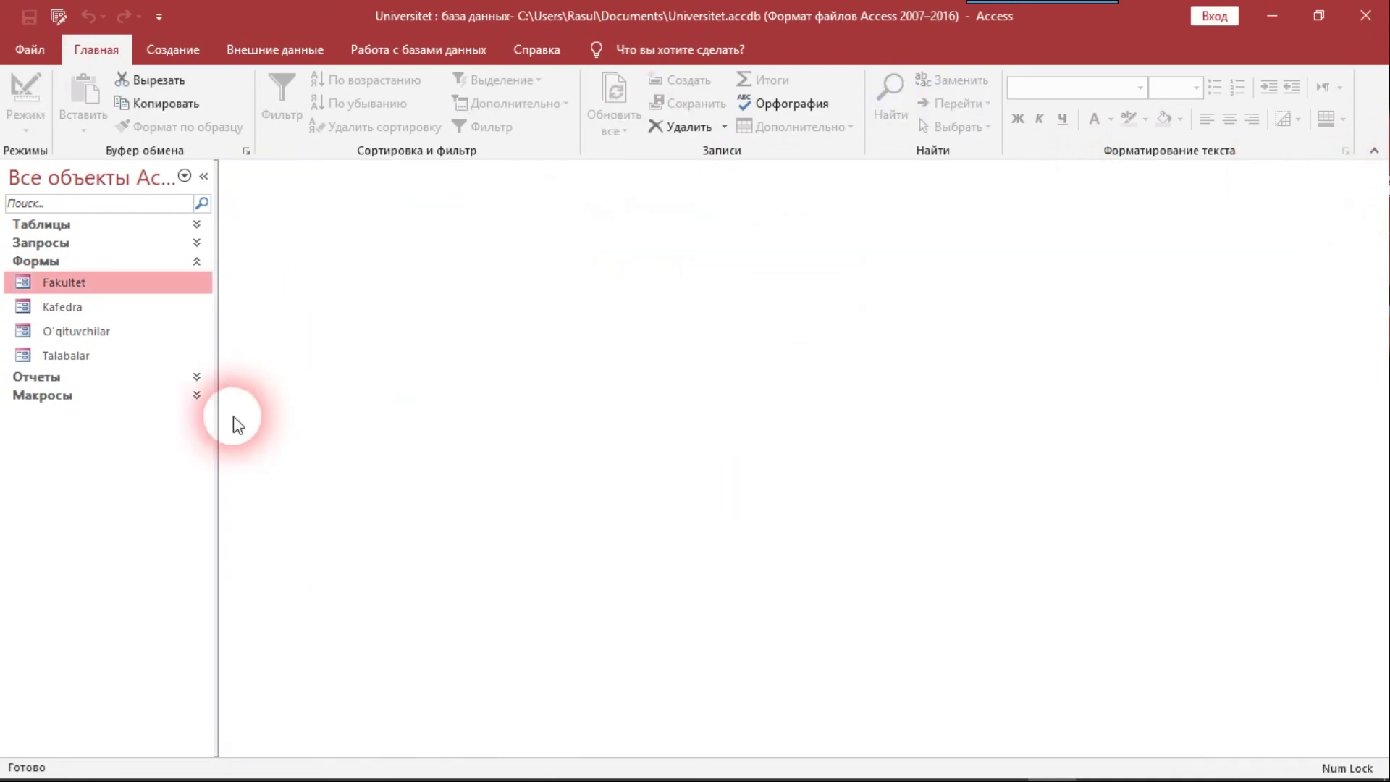
double_click(38, 290)
click(311, 410)
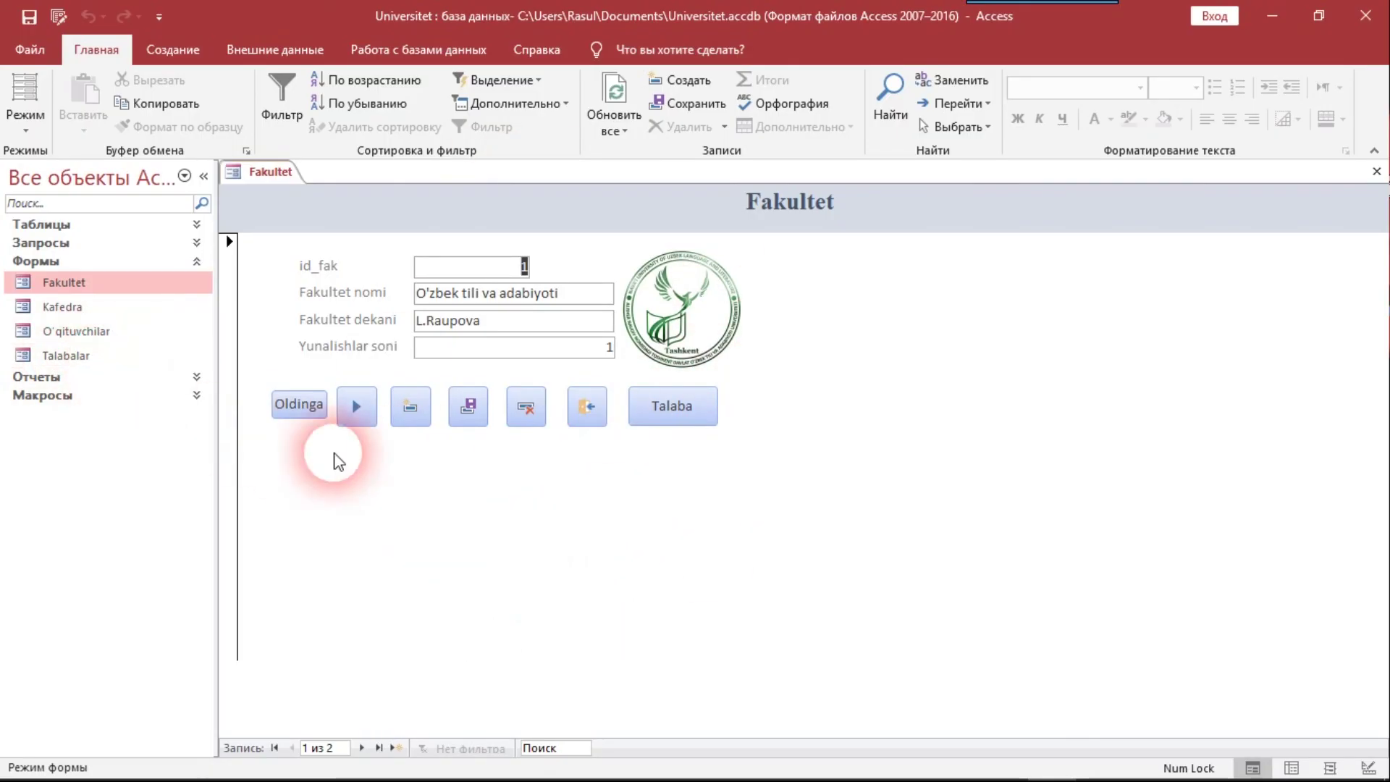
click(686, 419)
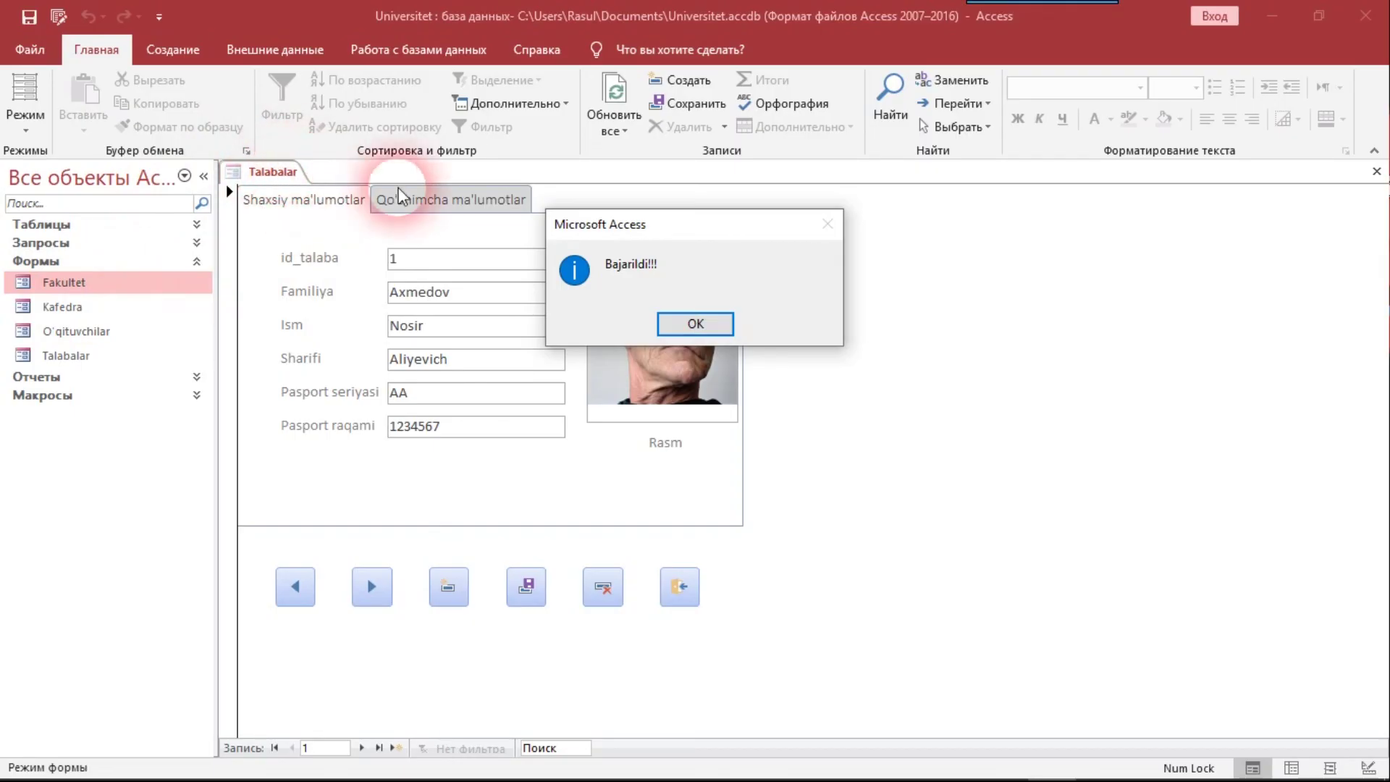
drag(681, 225, 737, 377)
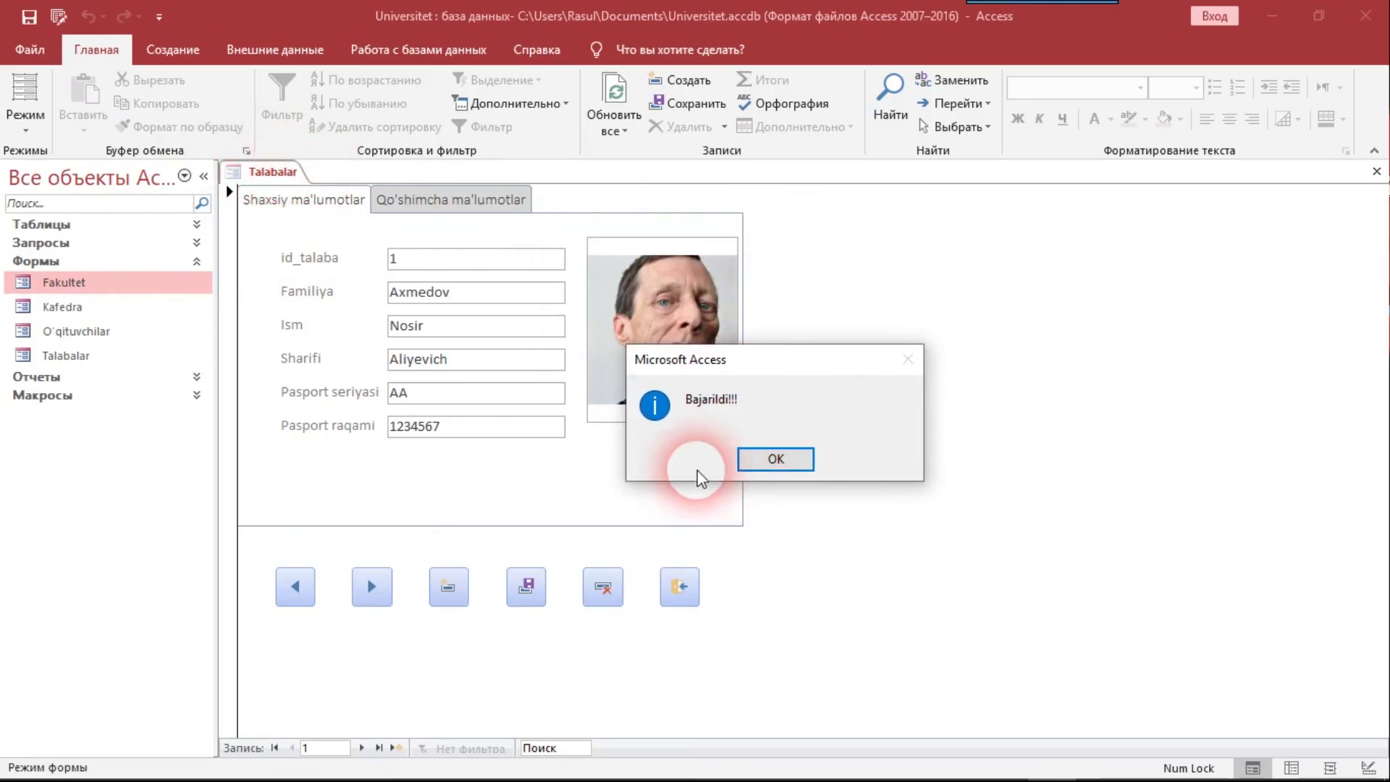
click(785, 471)
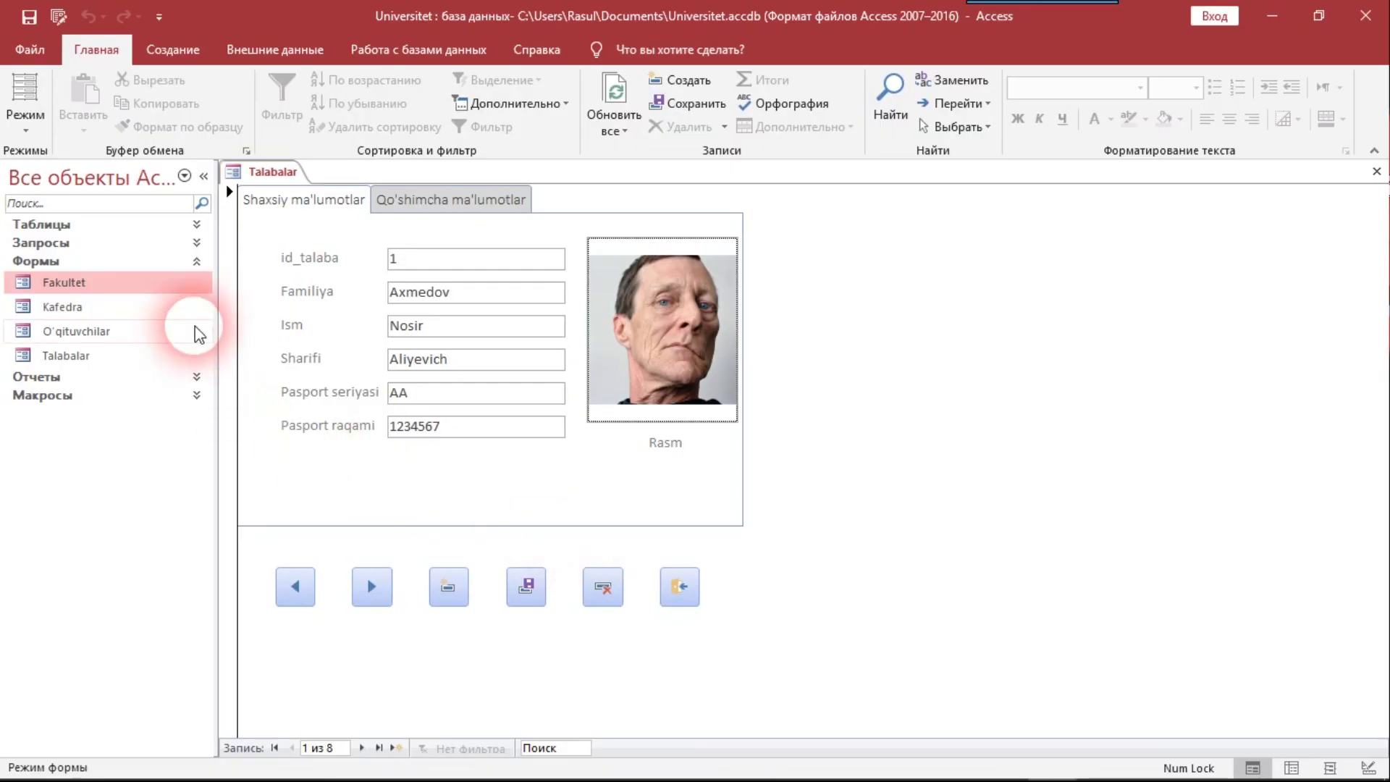
Look through the database's macros, tables and queries in the object list
click(197, 262)
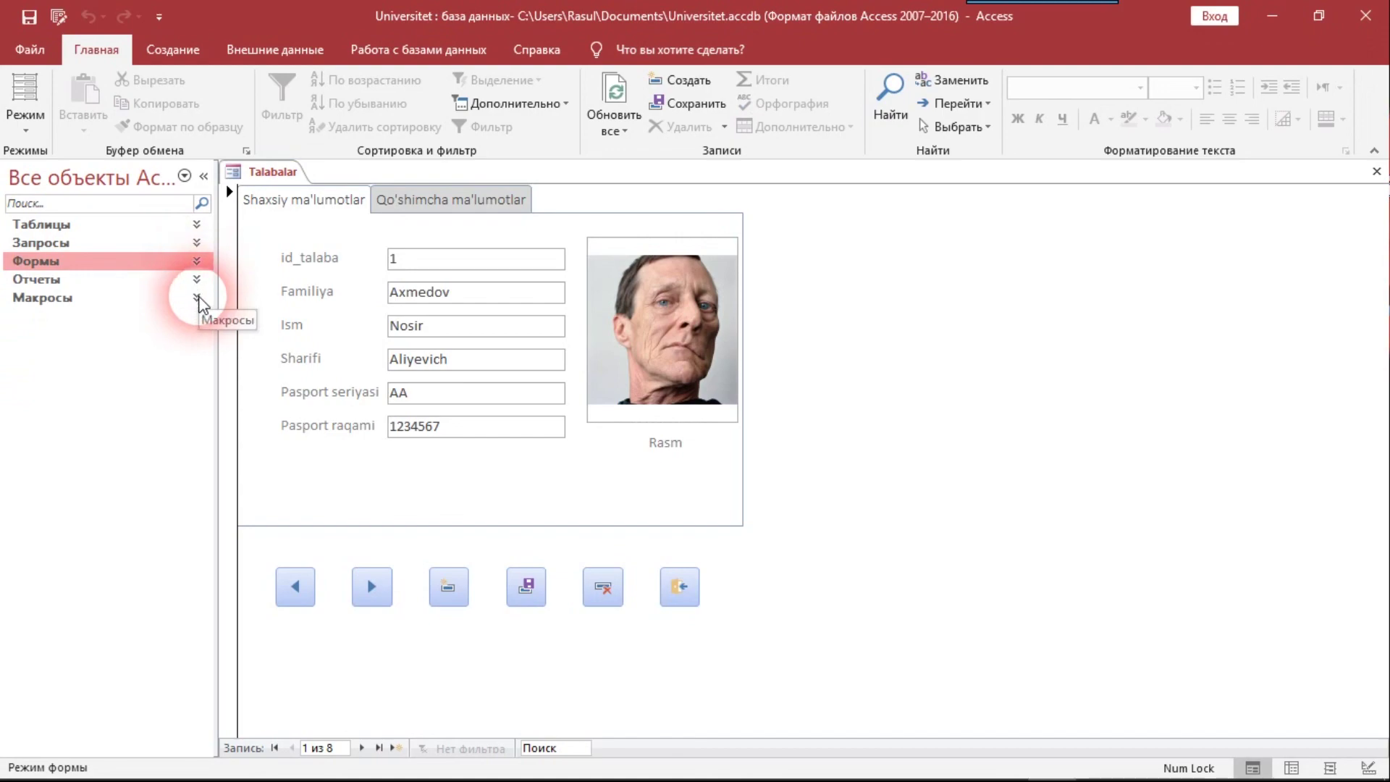
click(198, 300)
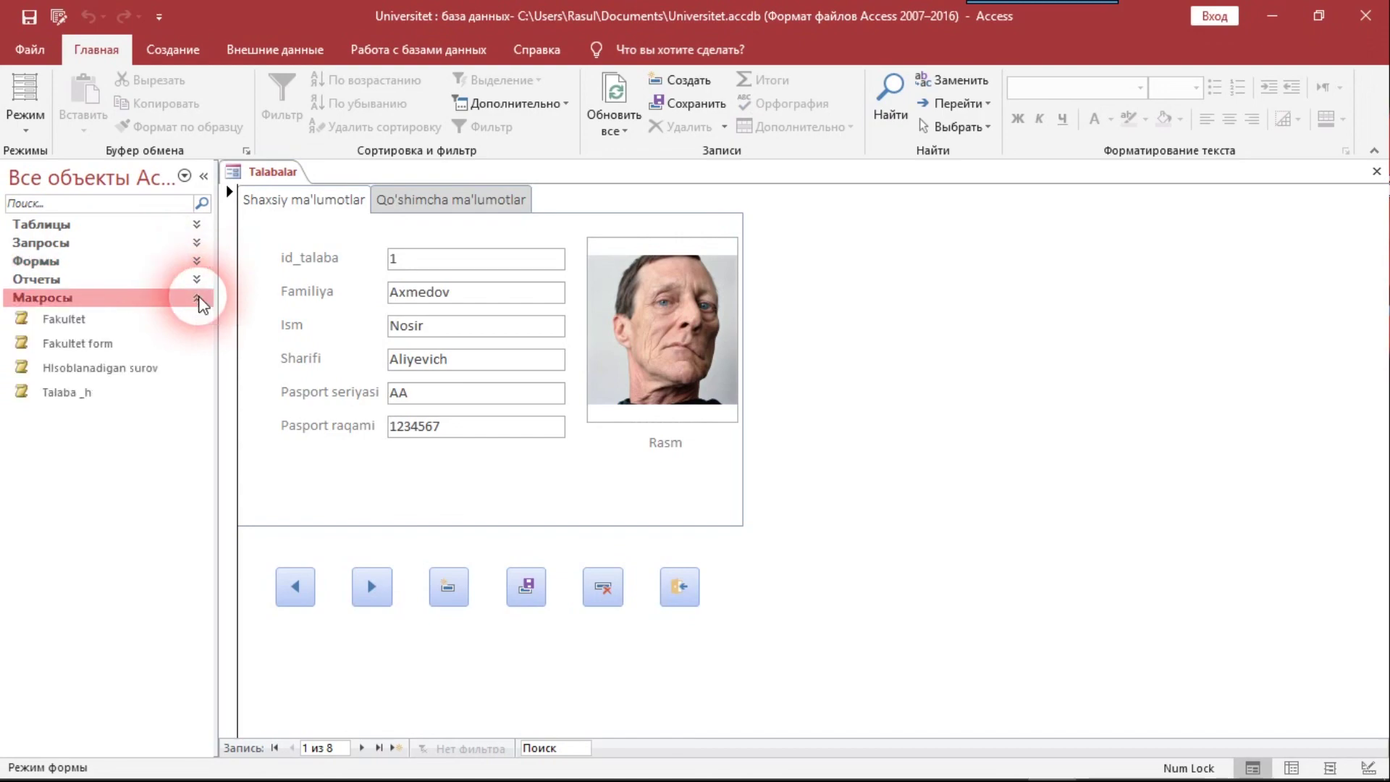
click(196, 226)
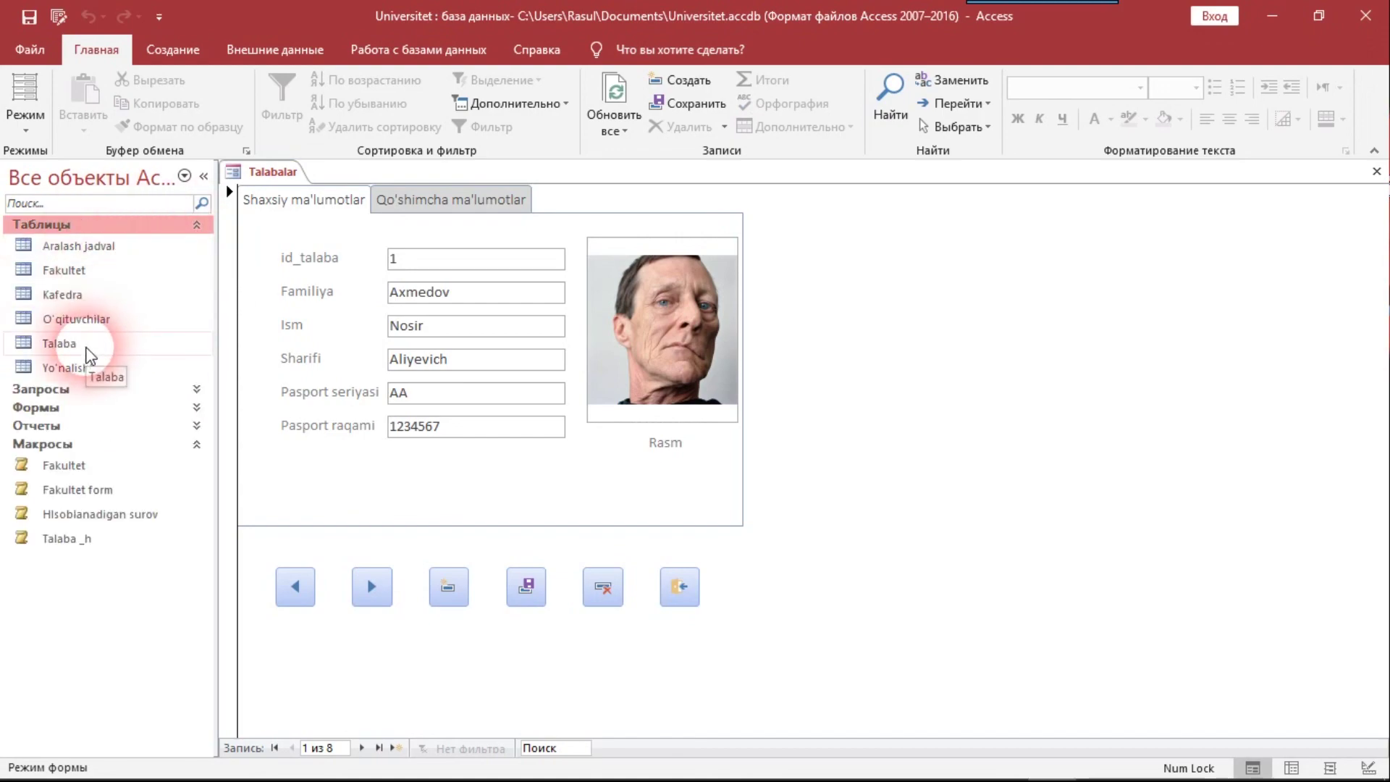
click(193, 392)
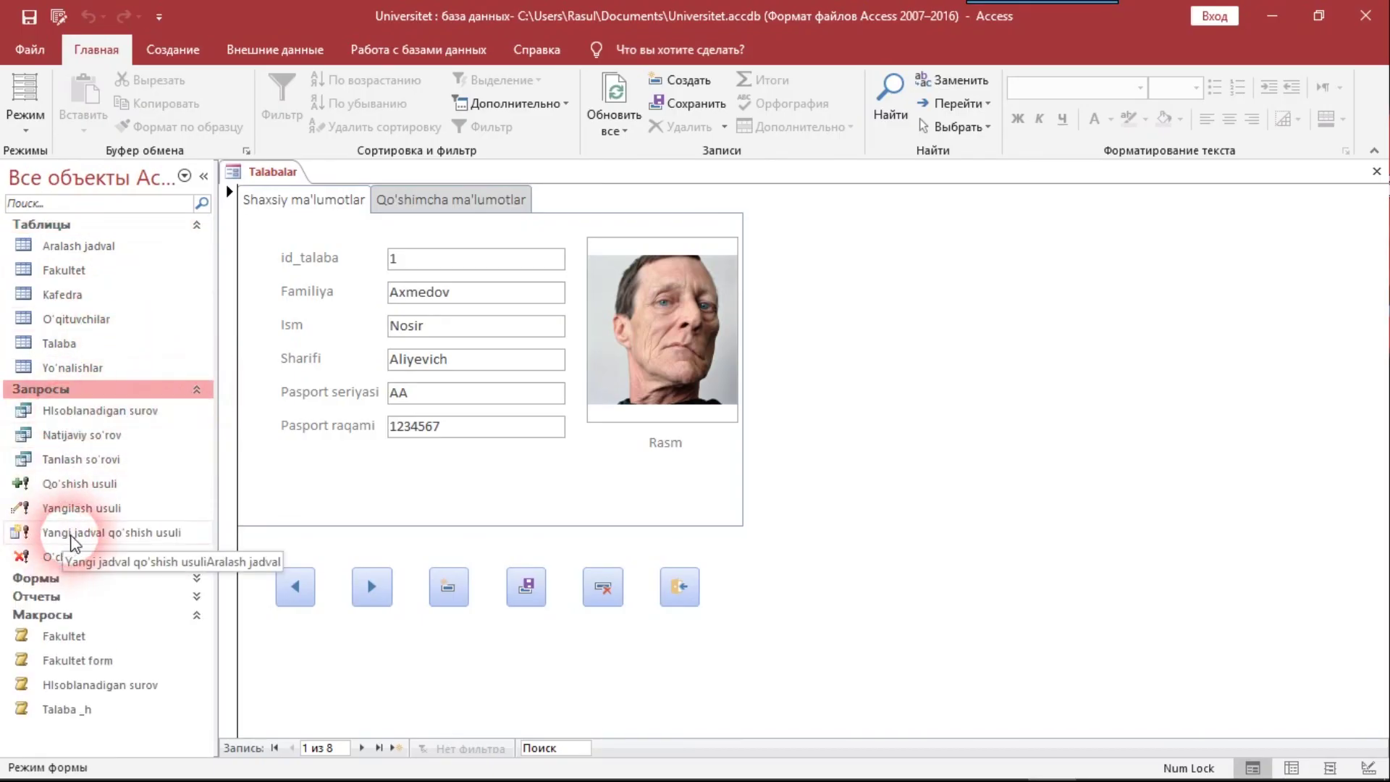
click(201, 397)
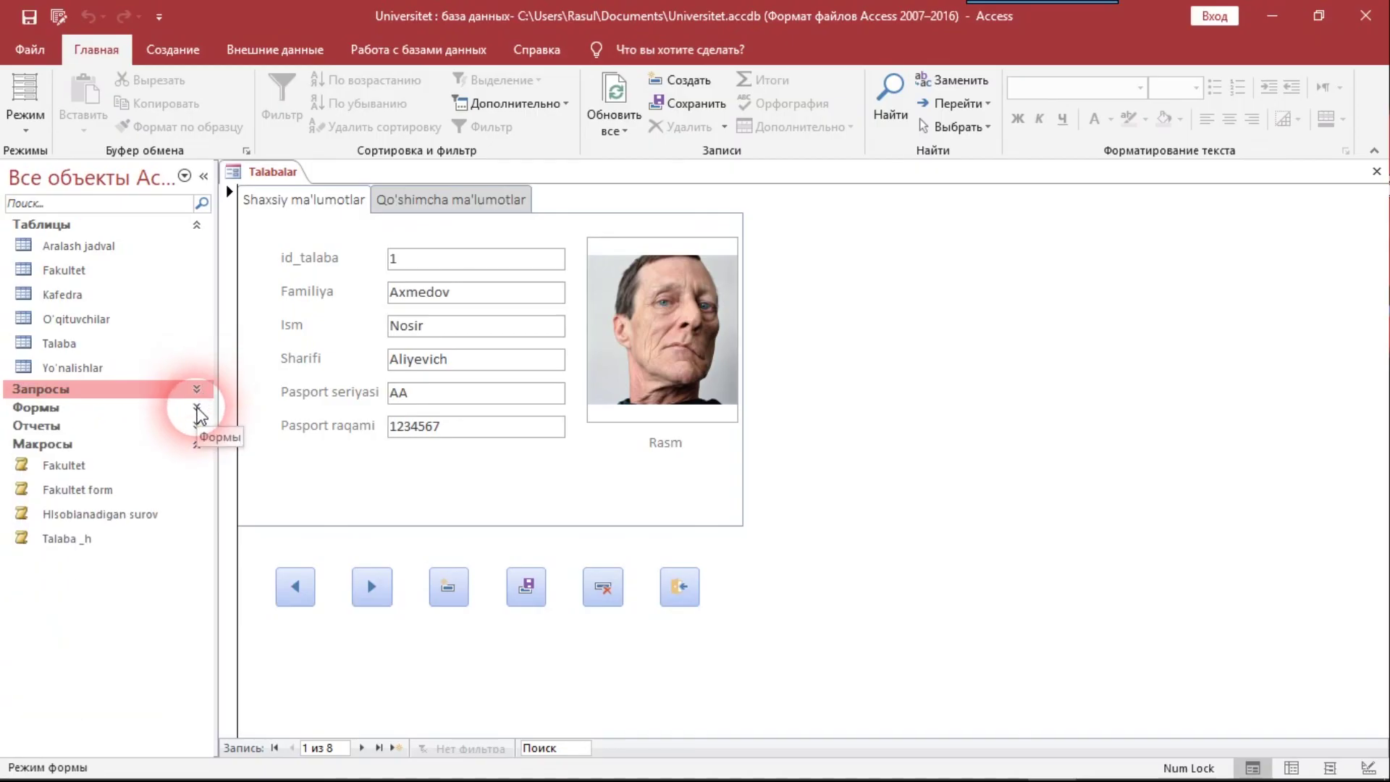